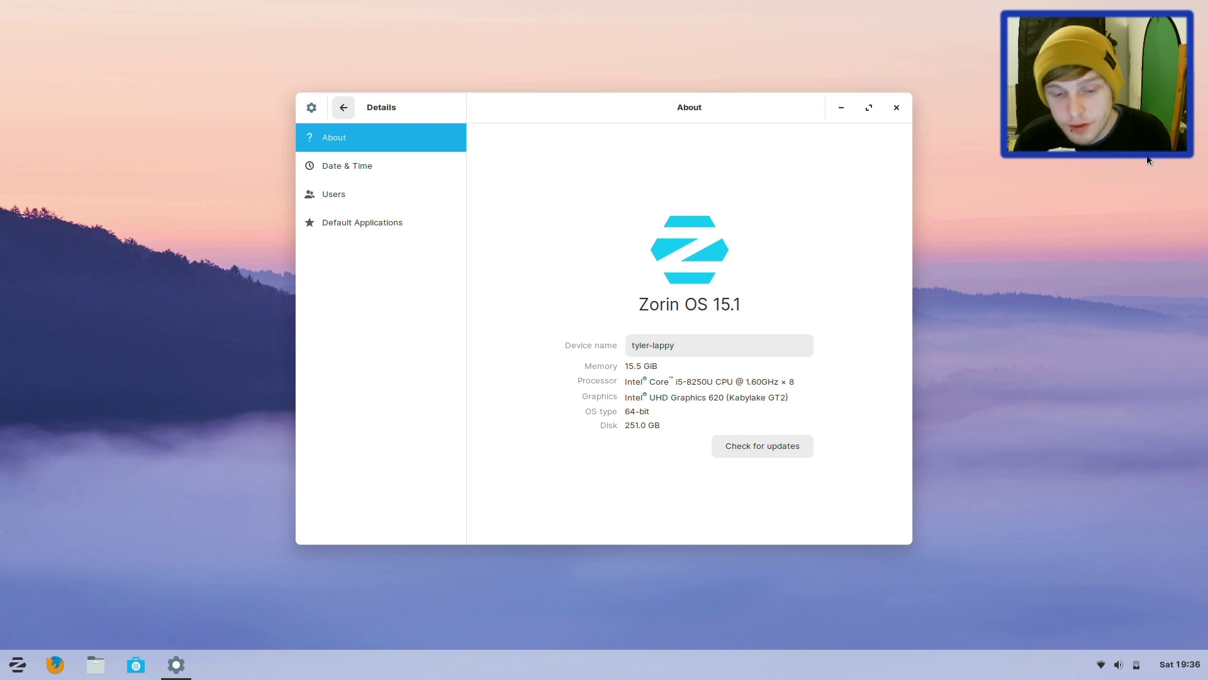
- Close the system details window and search for "zorin" to open Zorin Appearance
{"action": "left_click", "coordinate": [895, 105]}
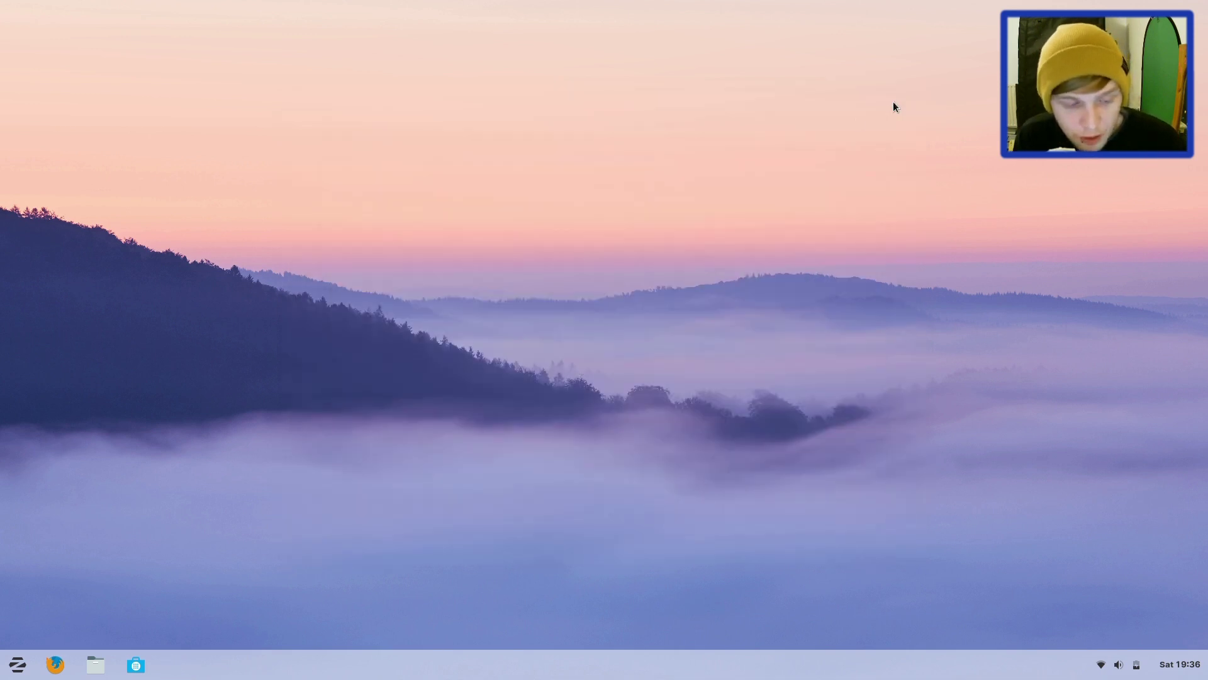
{"action": "left_click", "coordinate": [17, 664]}
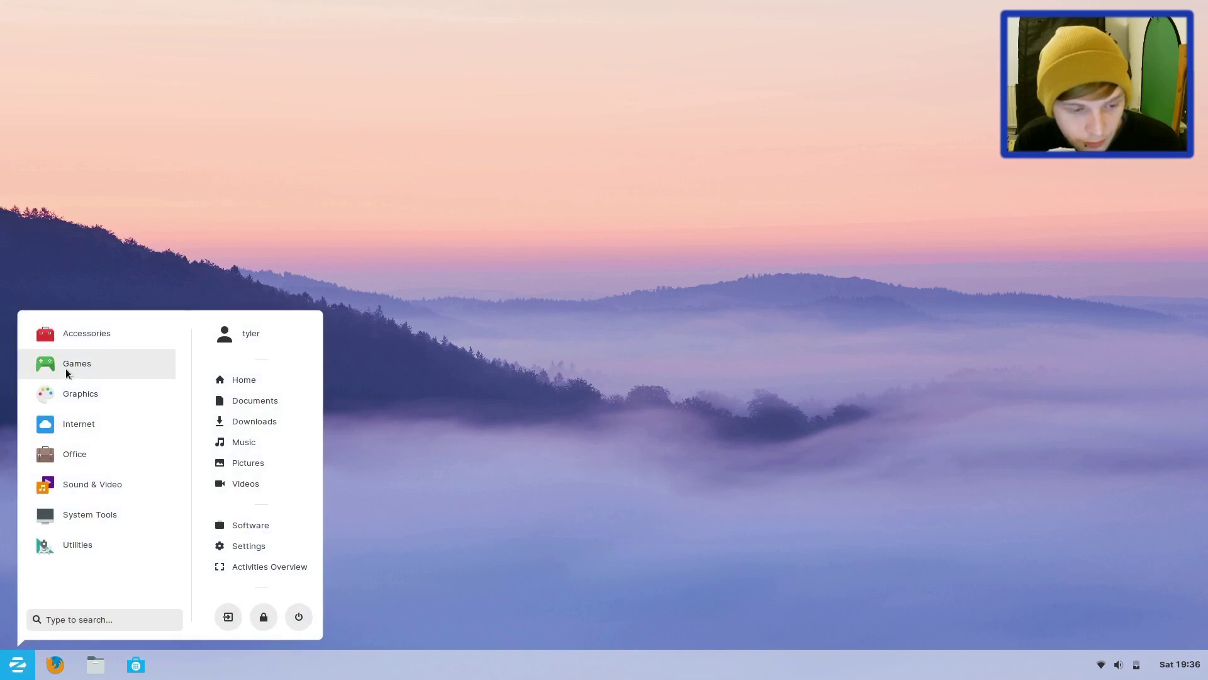
{"action": "left_click", "coordinate": [681, 343]}
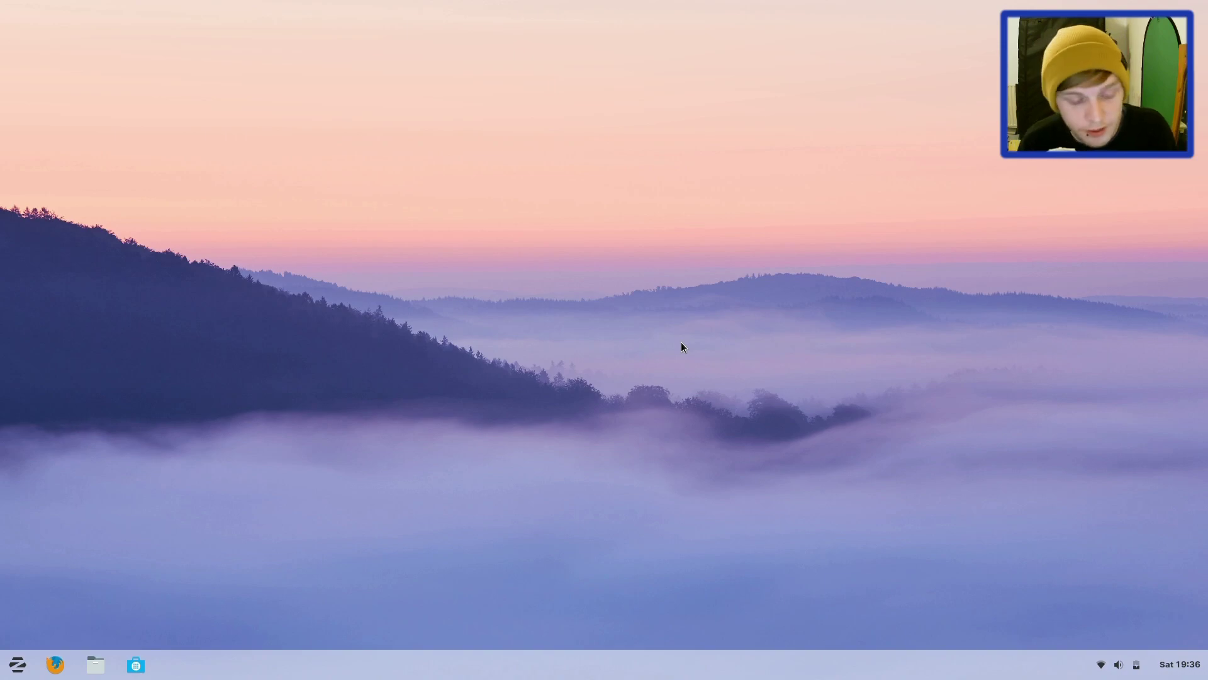
{"action": "key", "text": "super"}
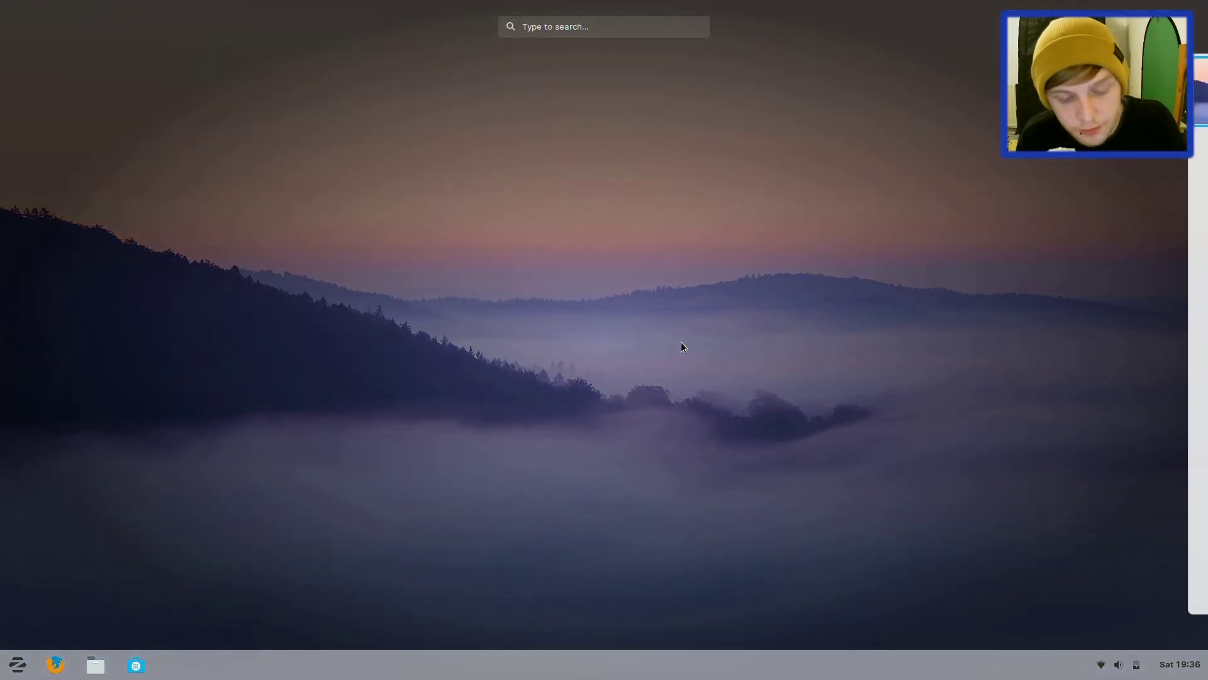
{"action": "type", "text": "zorin"}
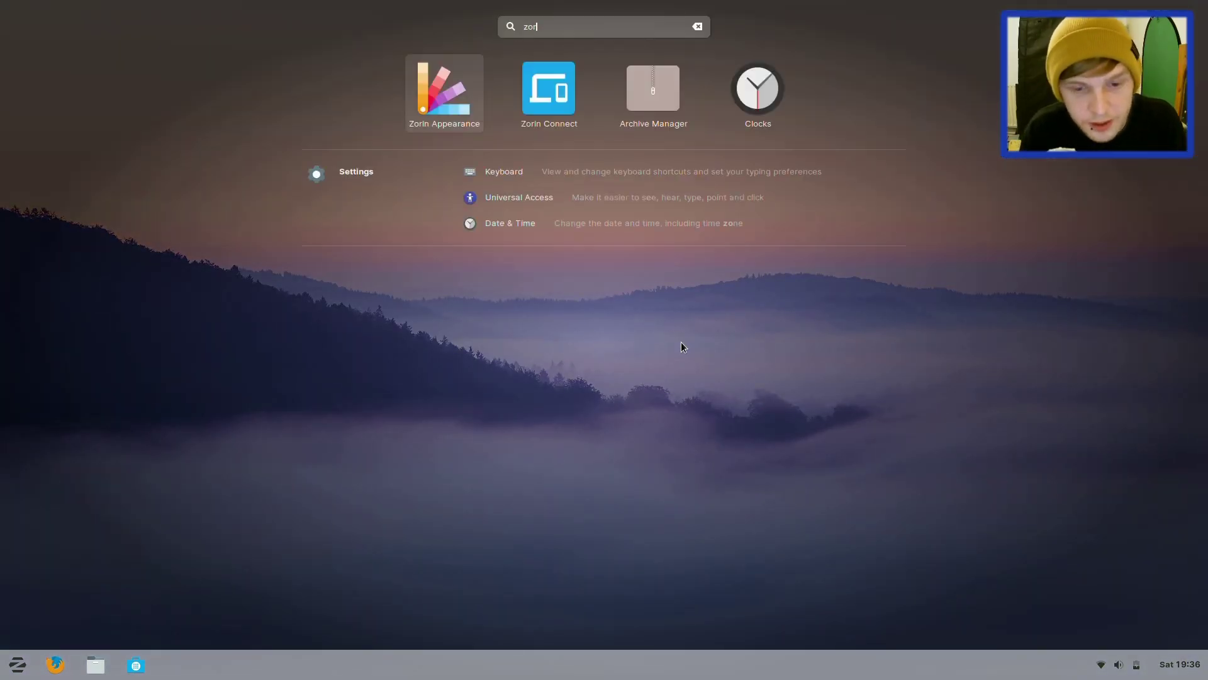
{"action": "key", "text": "Escape"}
{"action": "key", "text": "Escape"}
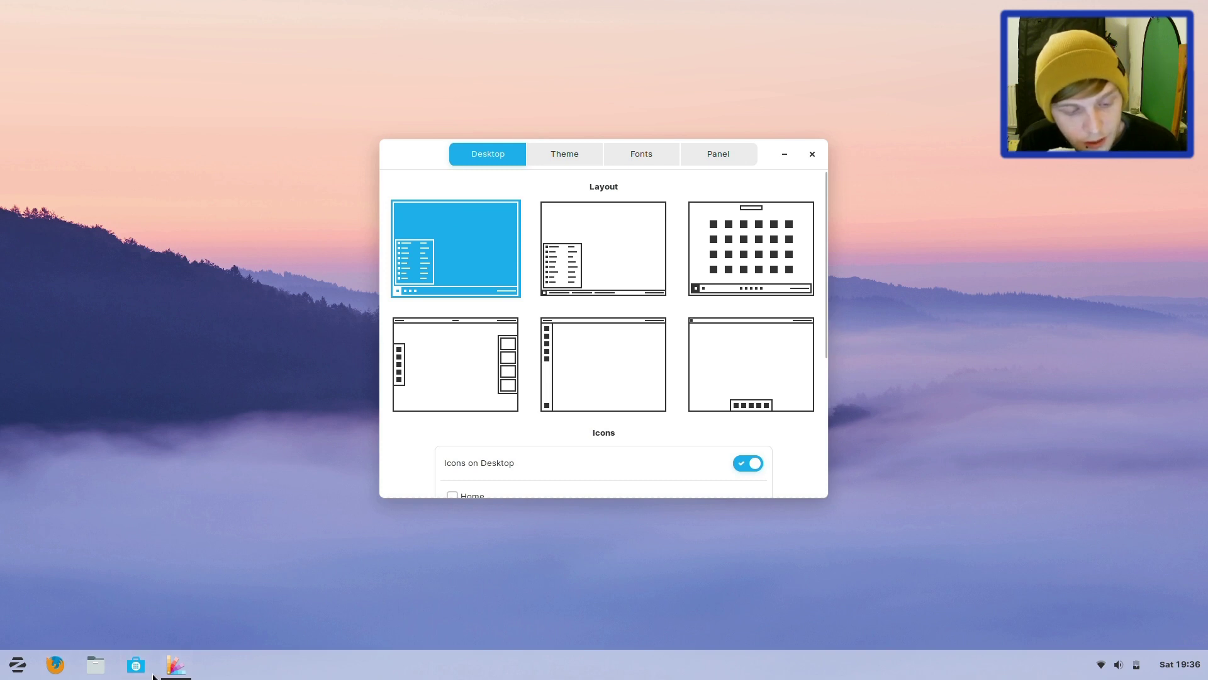
- Examine the current layout's application menu, calendar and system status menu
{"action": "left_click", "coordinate": [5, 667]}
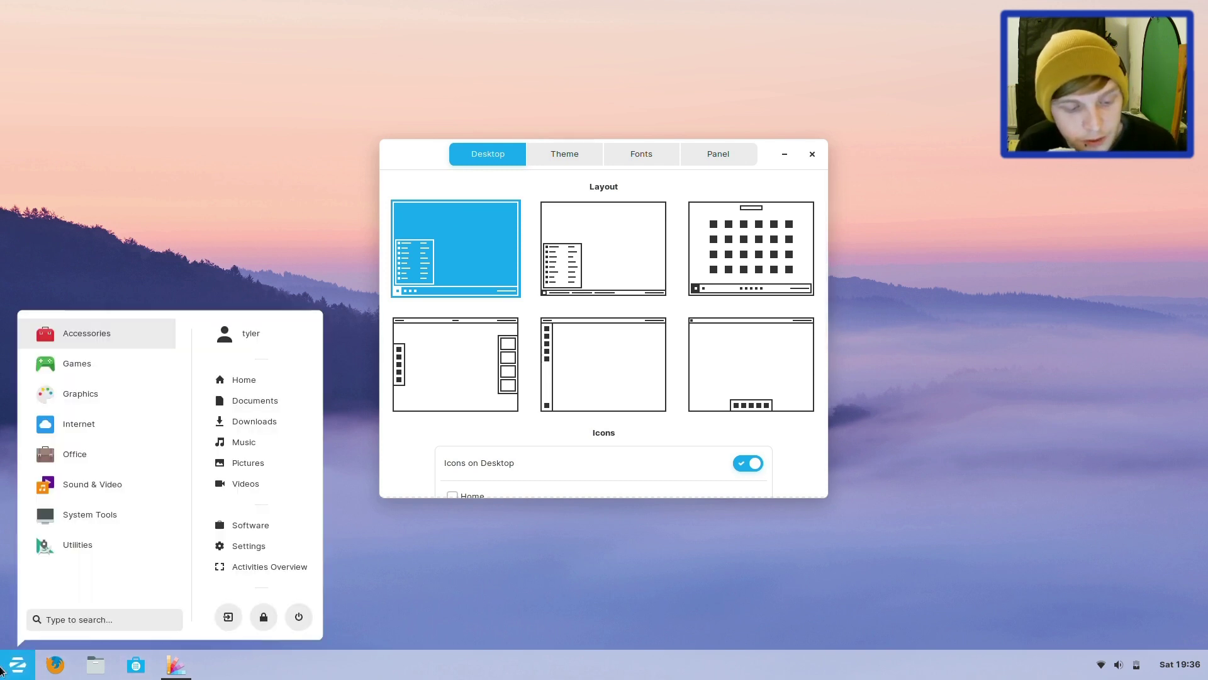
{"action": "left_click", "coordinate": [3, 669]}
{"action": "left_click", "coordinate": [30, 667]}
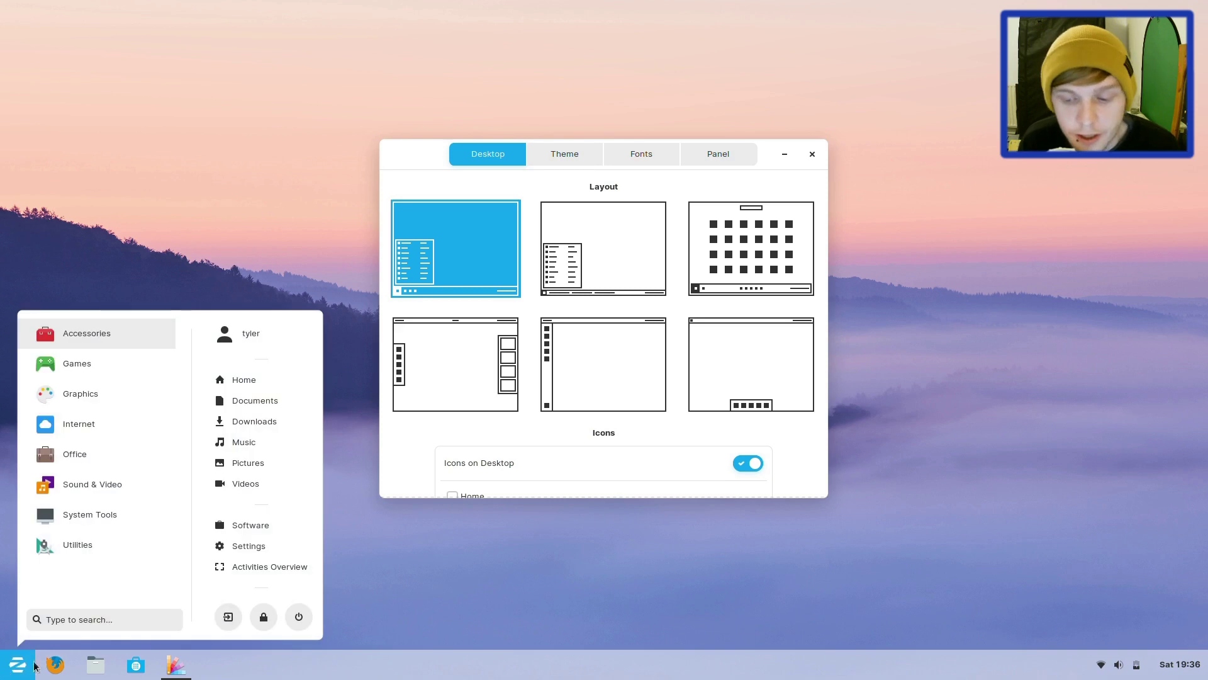
{"action": "left_click", "coordinate": [1179, 664]}
{"action": "left_click", "coordinate": [1118, 664]}
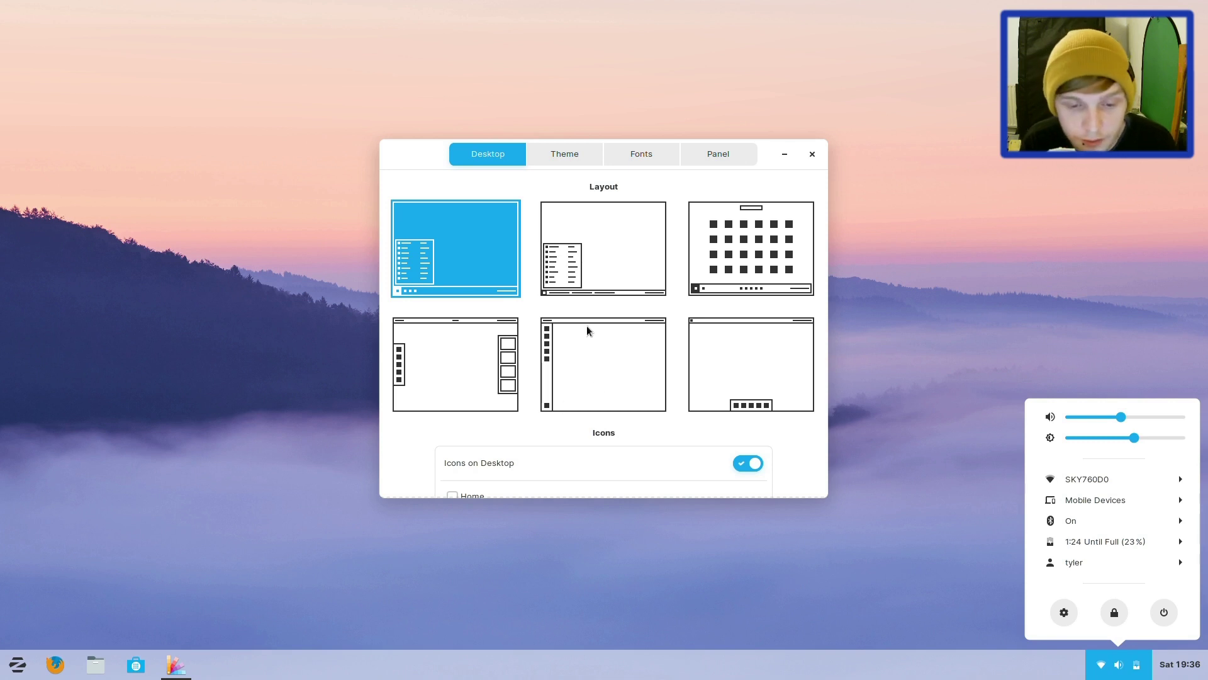
- Apply the second desktop layout, with a slim taskbar and labelled window buttons, and decline every location services request
{"action": "left_click", "coordinate": [583, 275]}
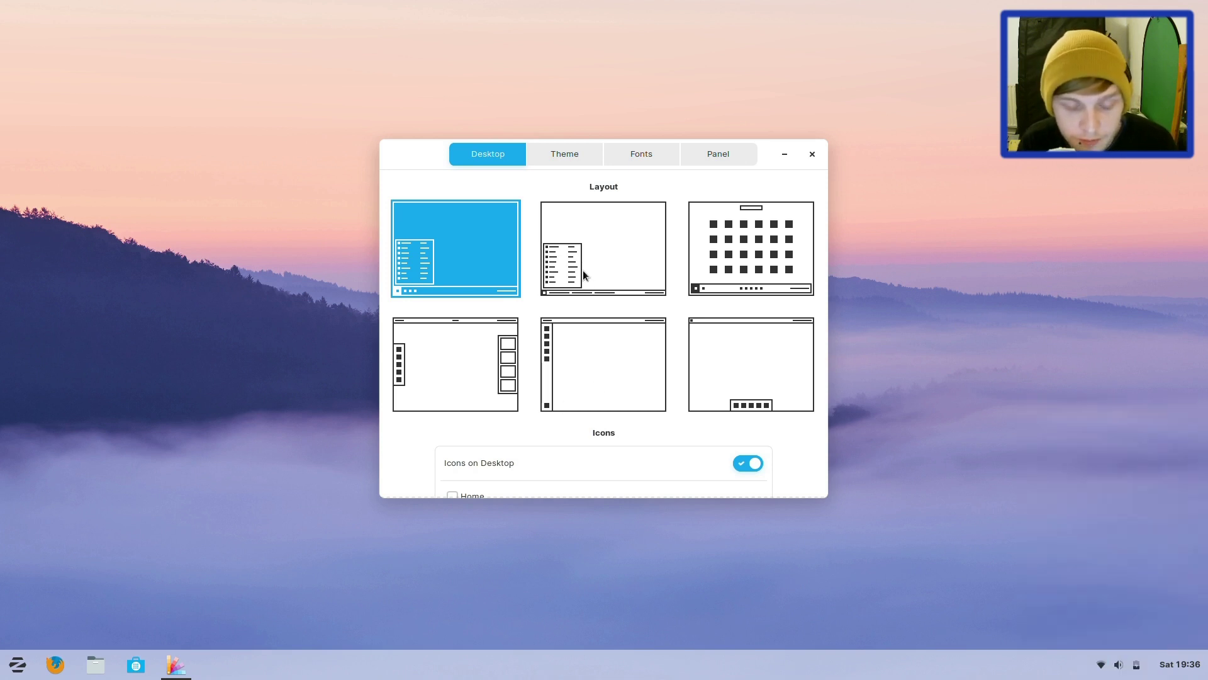
{"action": "left_click", "coordinate": [583, 272]}
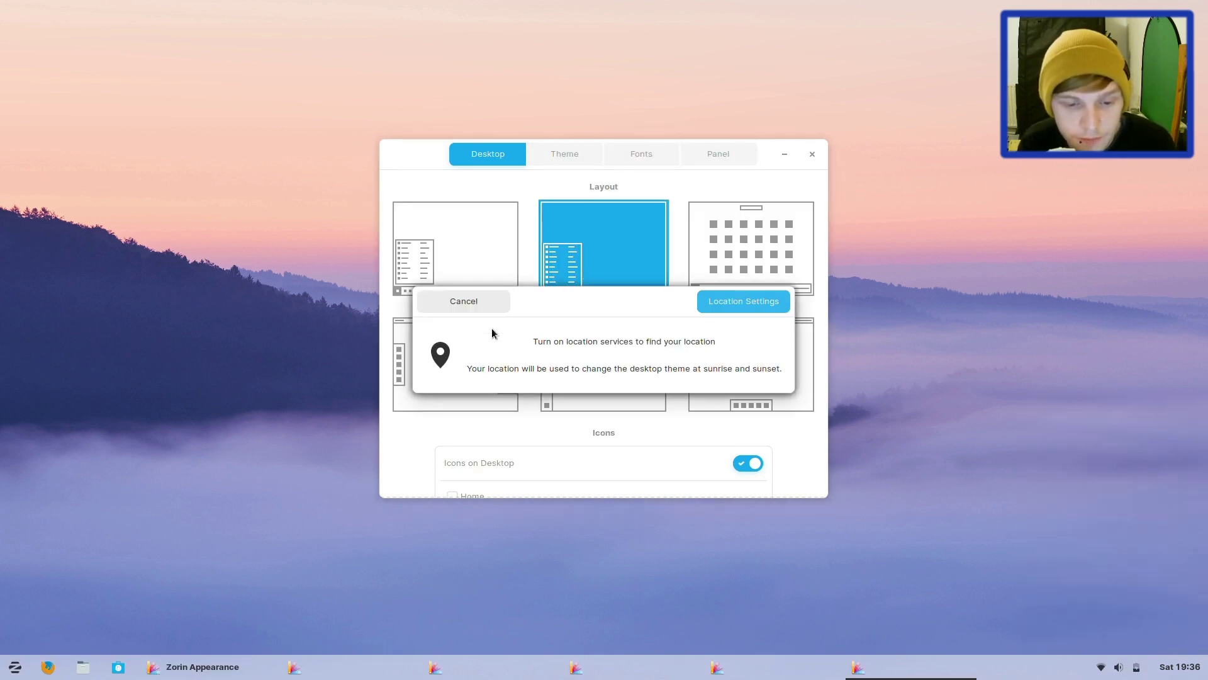
{"action": "left_click", "coordinate": [459, 302]}
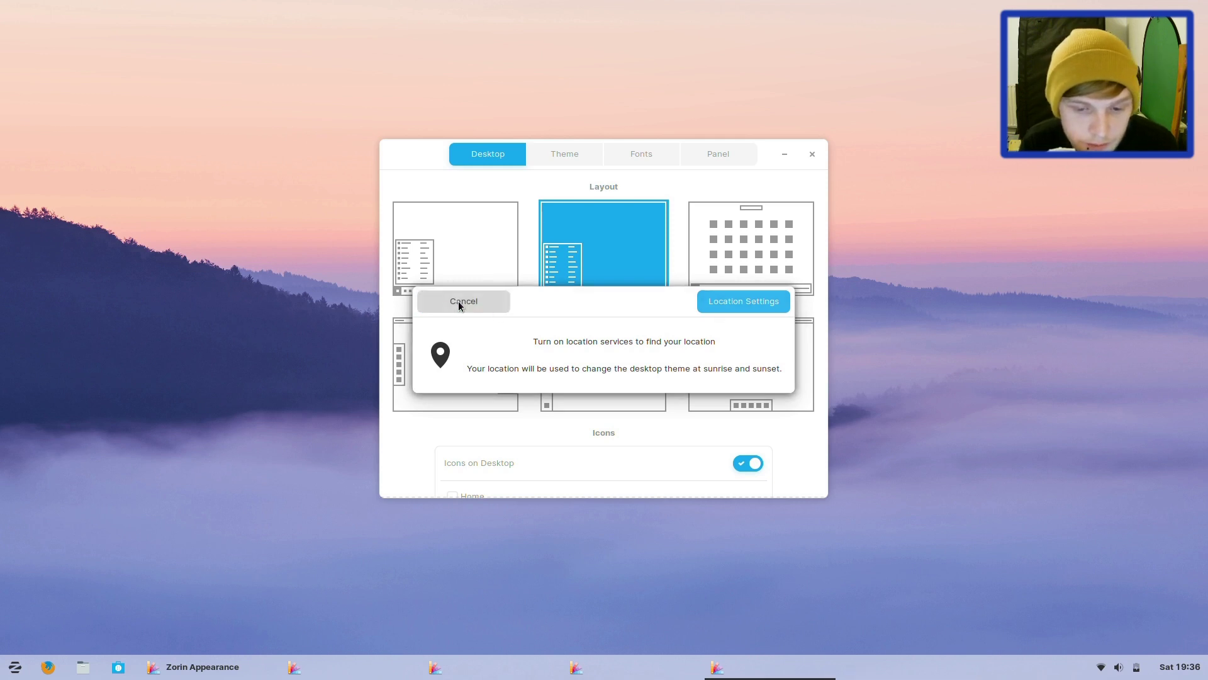
{"action": "left_click", "coordinate": [460, 306]}
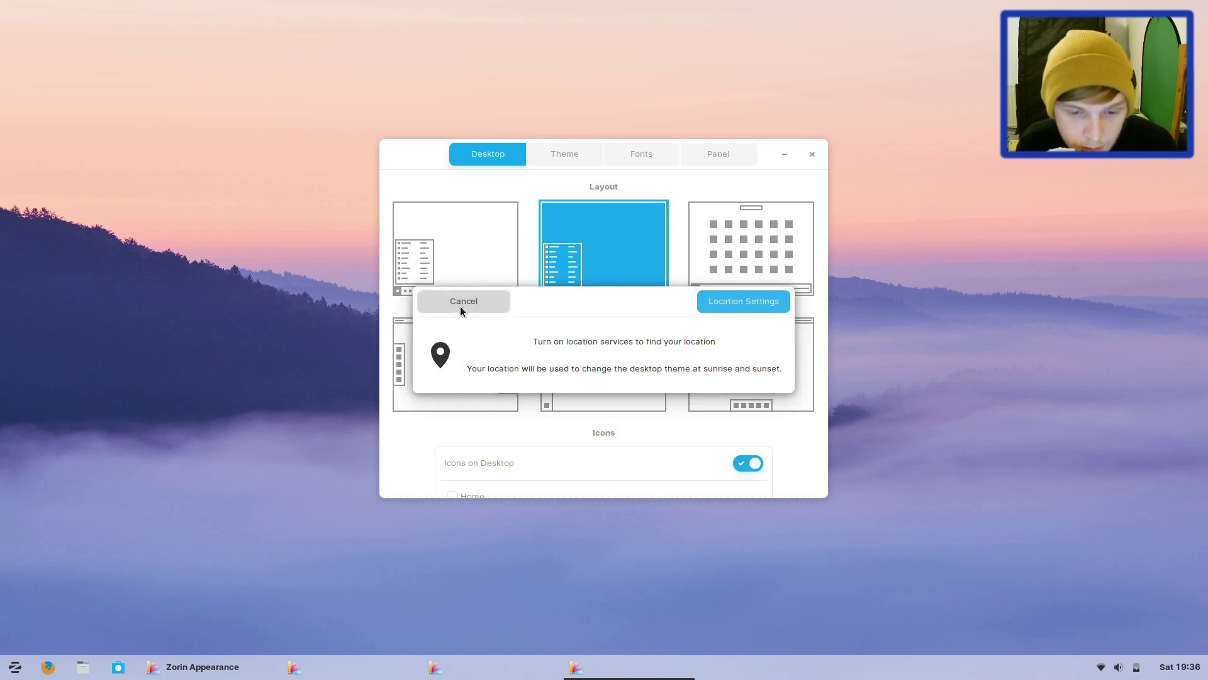
{"action": "left_click", "coordinate": [460, 306]}
{"action": "left_click", "coordinate": [460, 305]}
{"action": "left_click", "coordinate": [460, 306]}
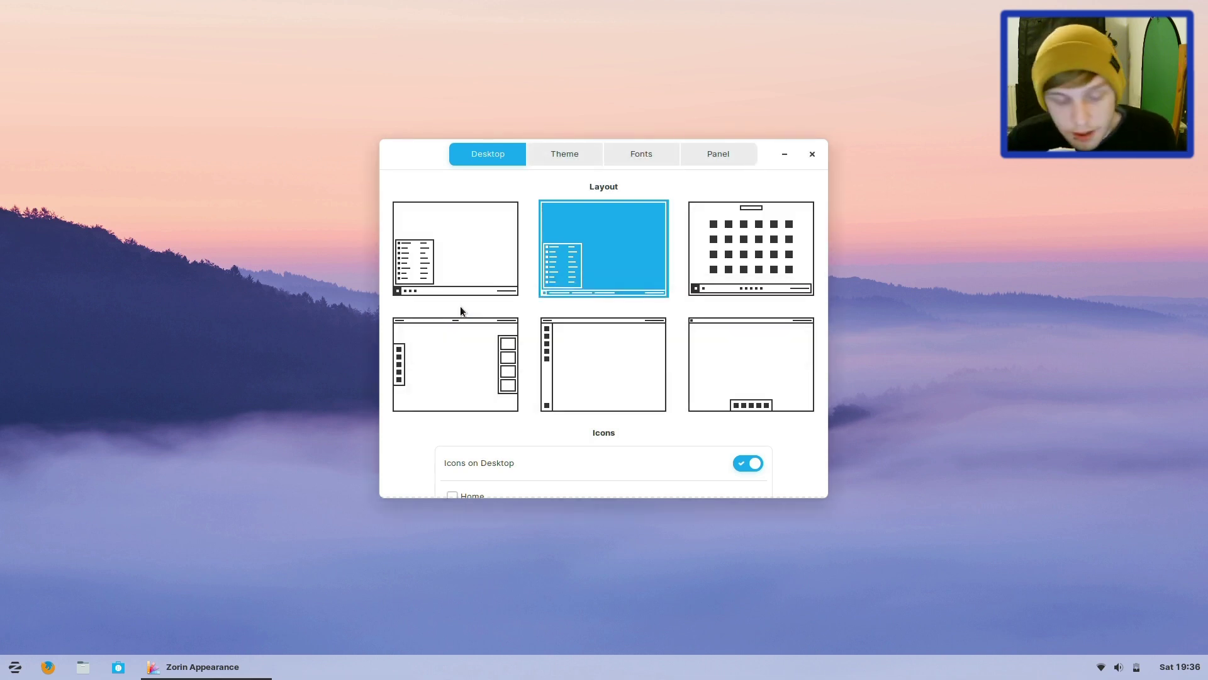
- Check this layout's application menu, and apply the third desktop layout with the full-screen app grid, declining location services
{"action": "mouse_move", "coordinate": [218, 675]}
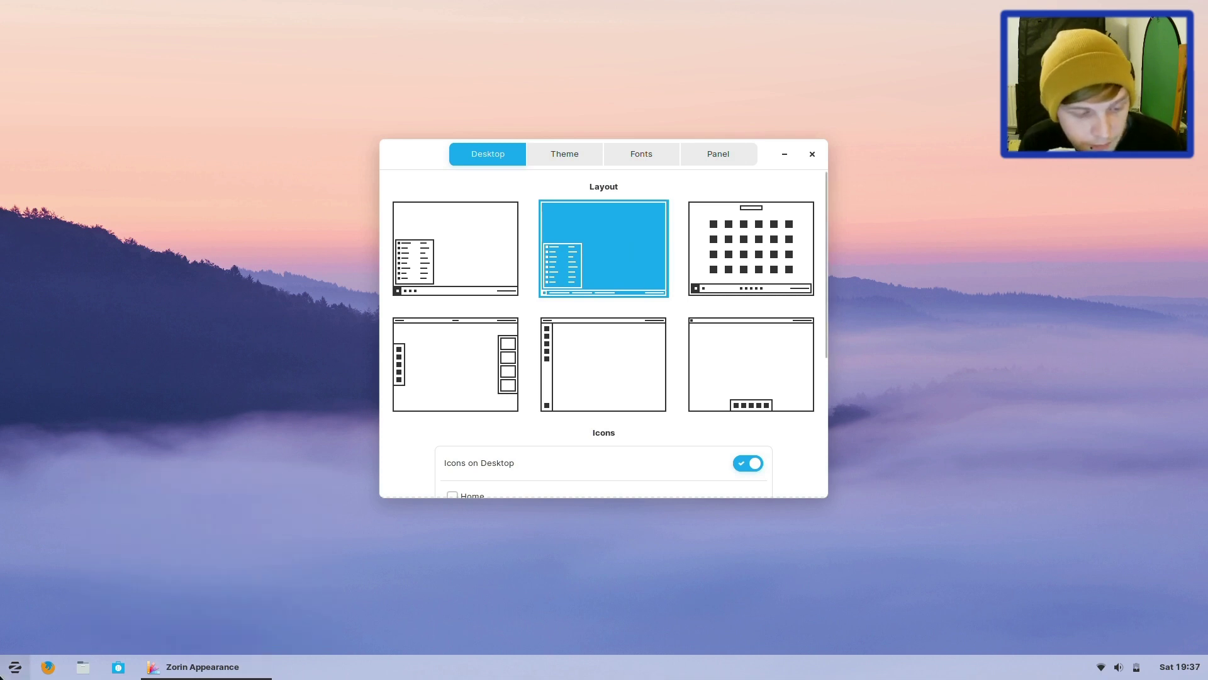
{"action": "left_click", "coordinate": [15, 666]}
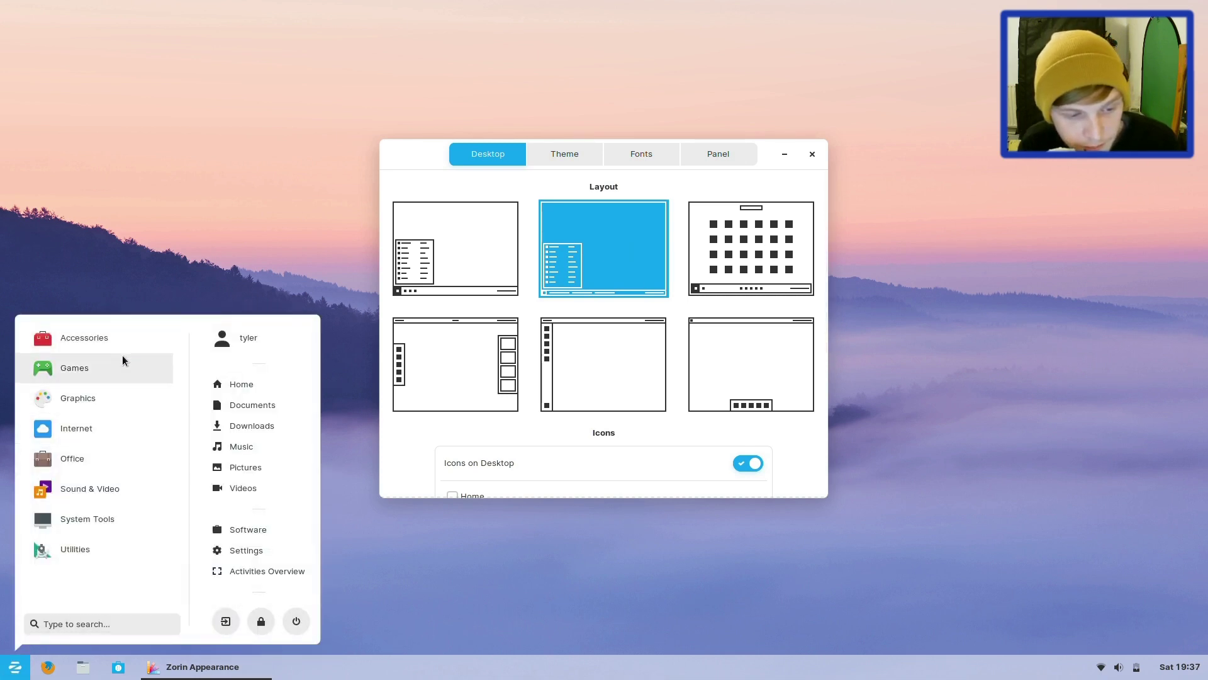
{"action": "left_click", "coordinate": [740, 259]}
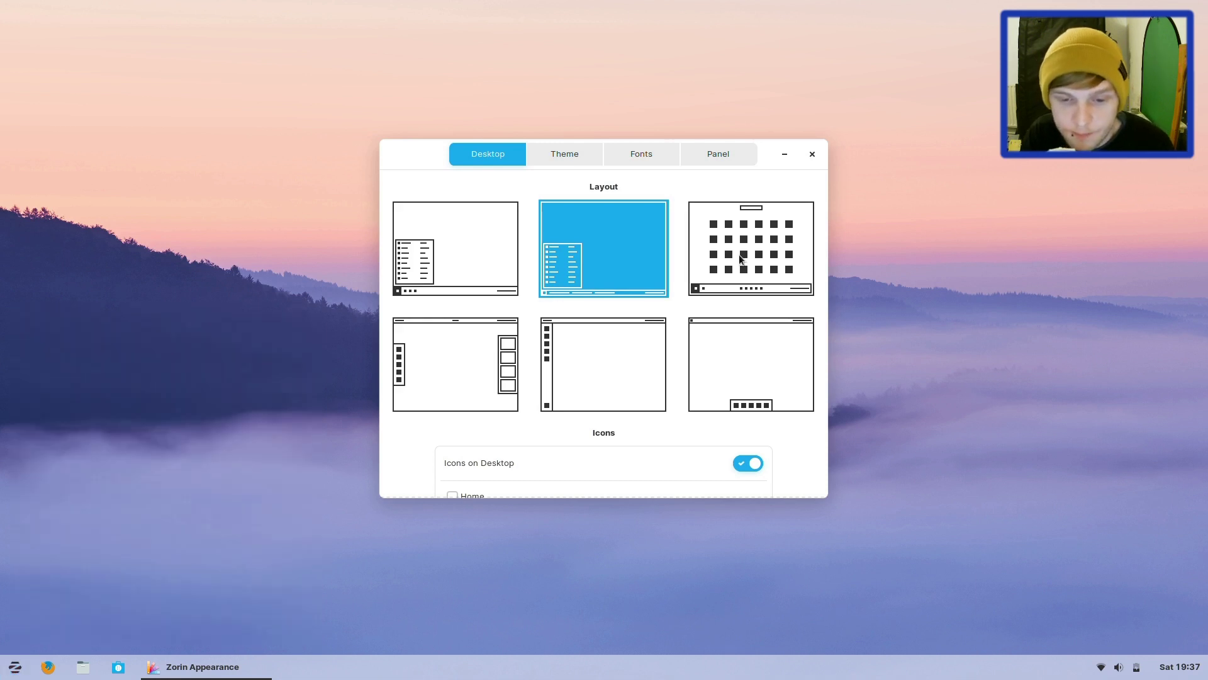
{"action": "left_click", "coordinate": [740, 259]}
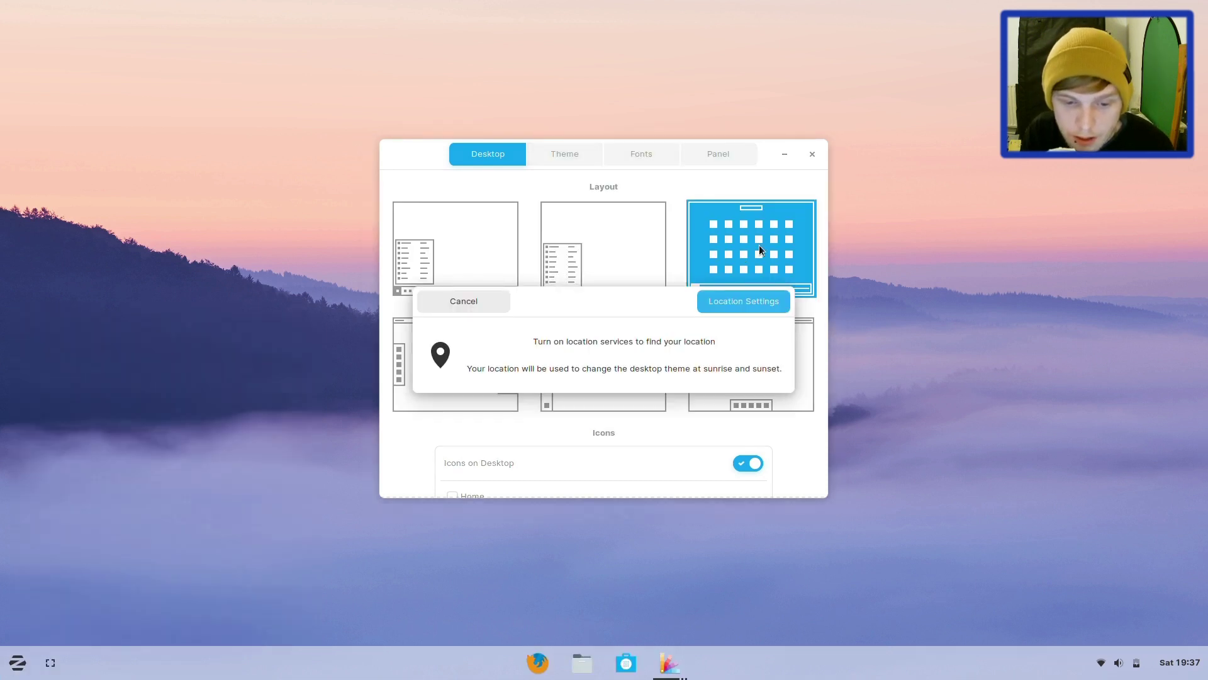
{"action": "left_click", "coordinate": [470, 311]}
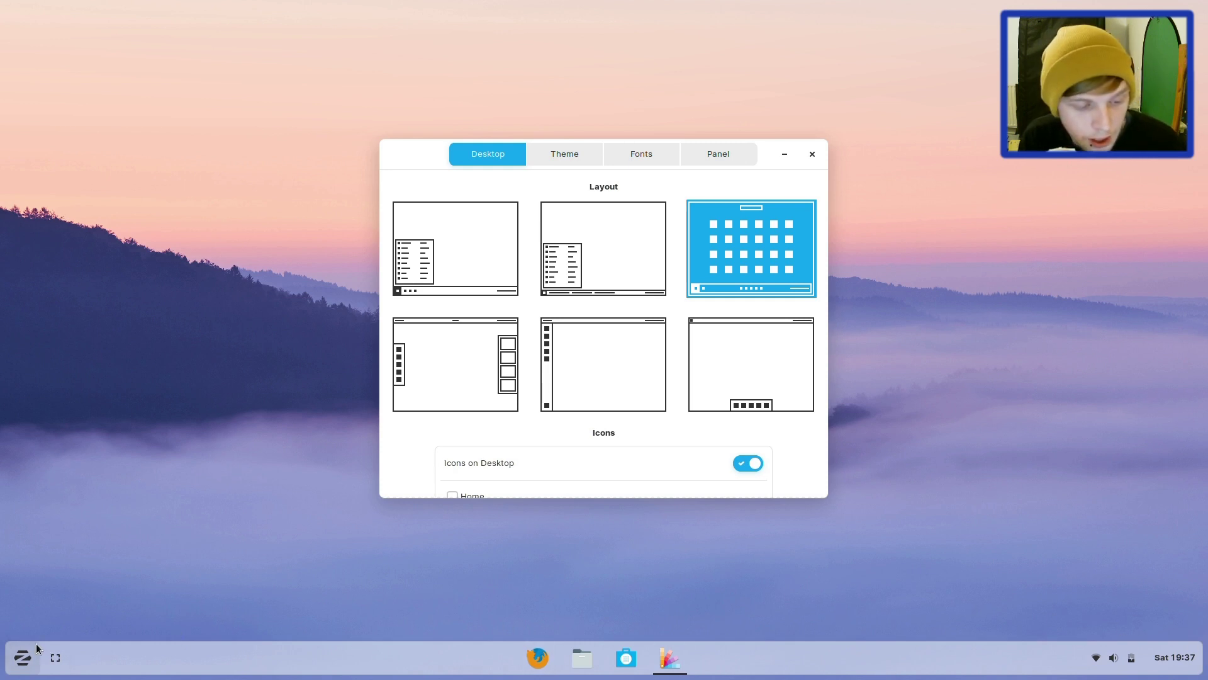
- Browse the pages of the full-screen application grid and return to the desktop layout choices
{"action": "left_click", "coordinate": [22, 657]}
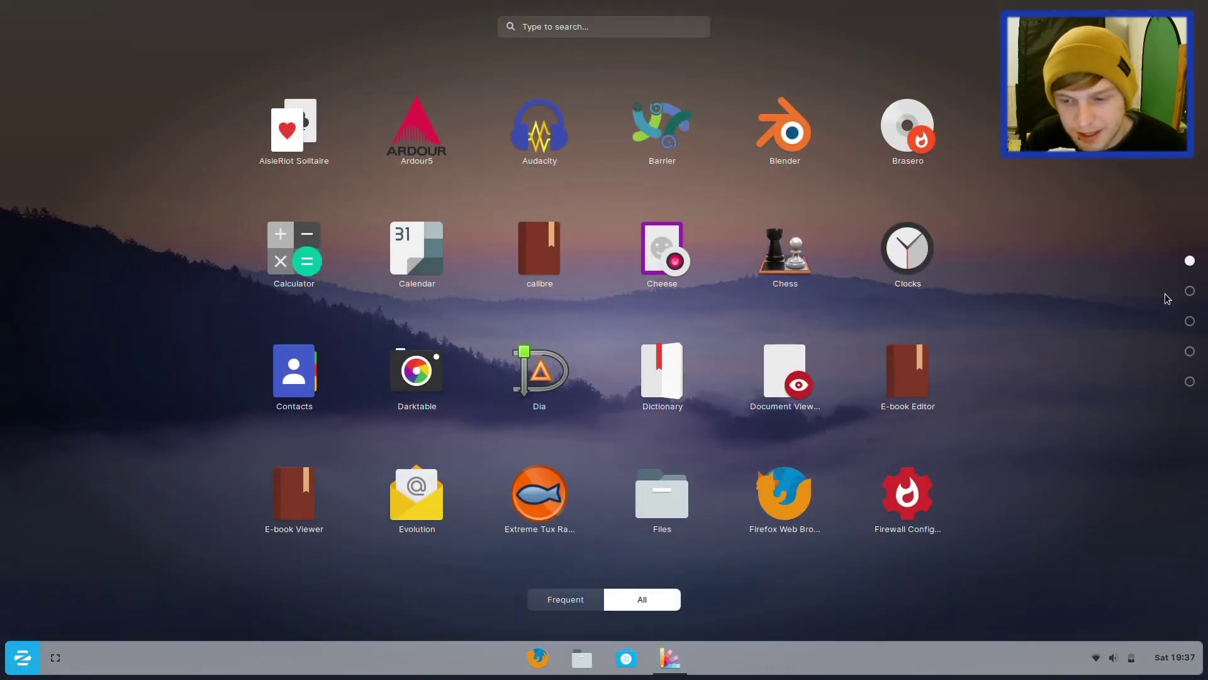
{"action": "left_click", "coordinate": [1195, 296]}
{"action": "left_click", "coordinate": [1194, 321]}
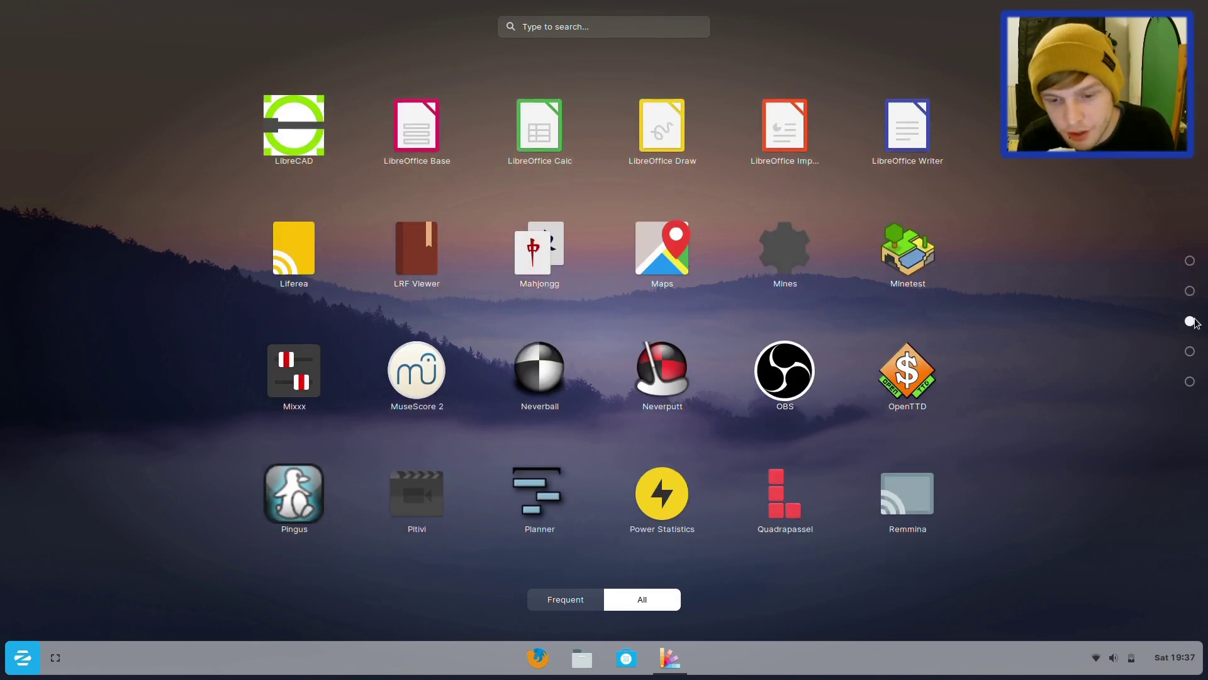
{"action": "left_click", "coordinate": [1191, 350]}
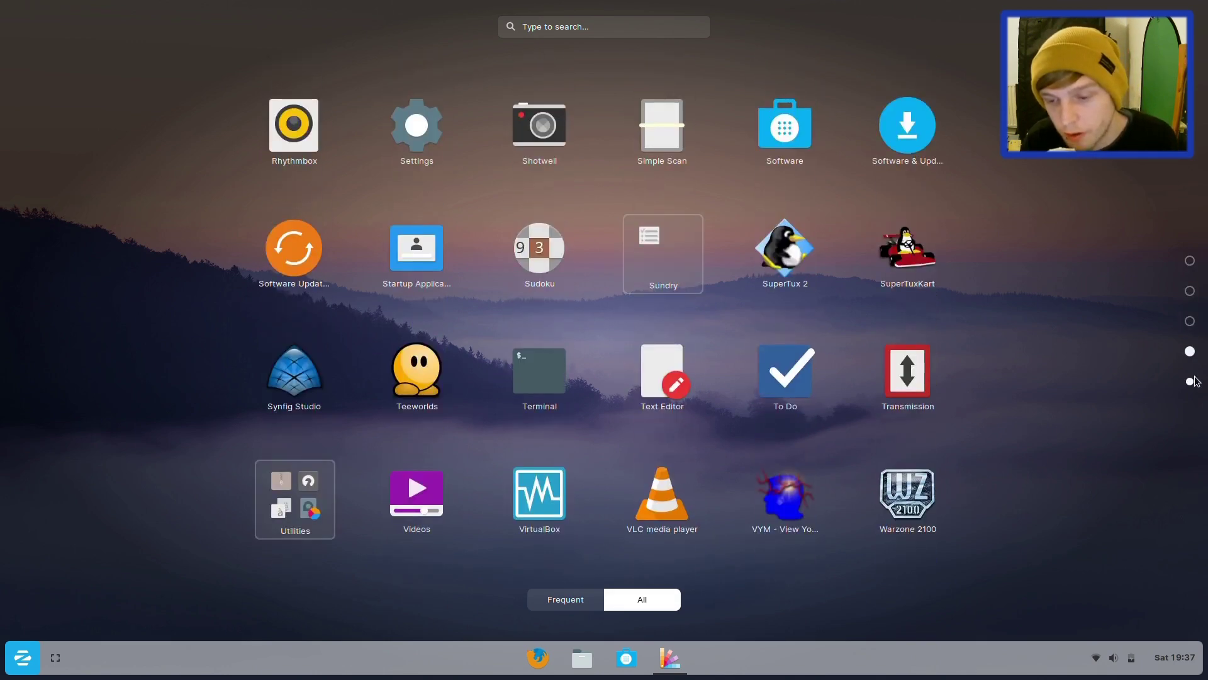
{"action": "left_click", "coordinate": [1192, 382]}
{"action": "left_click", "coordinate": [1191, 262]}
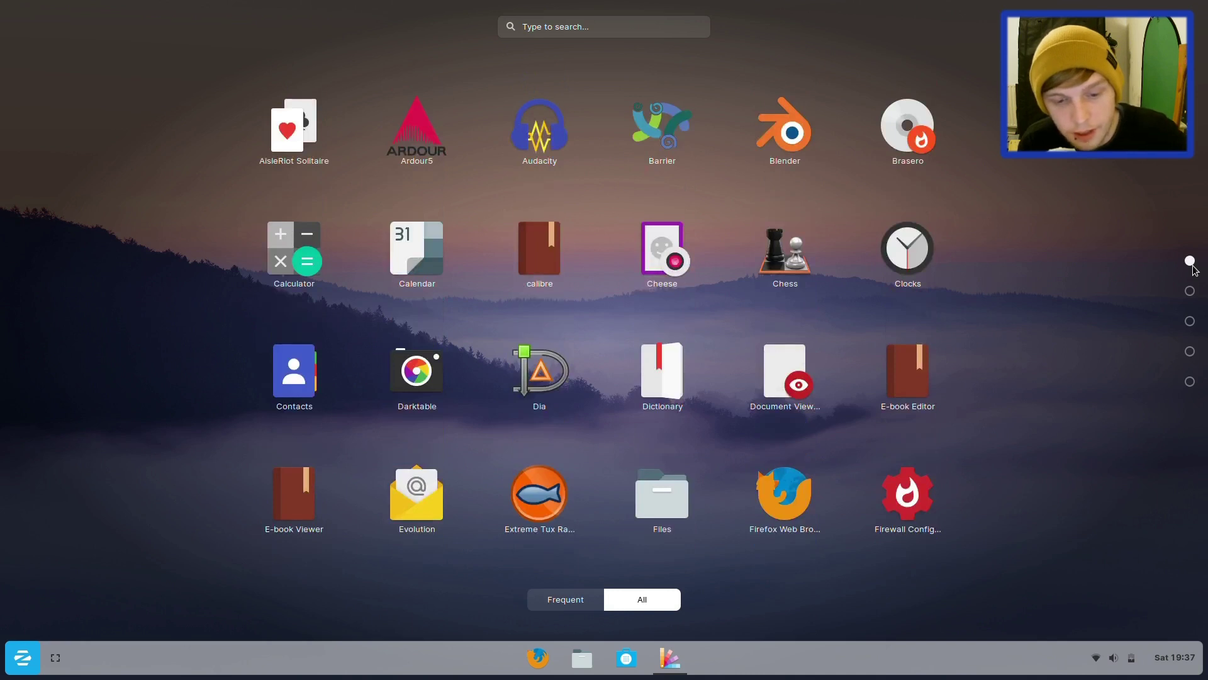
{"action": "left_click", "coordinate": [1195, 269]}
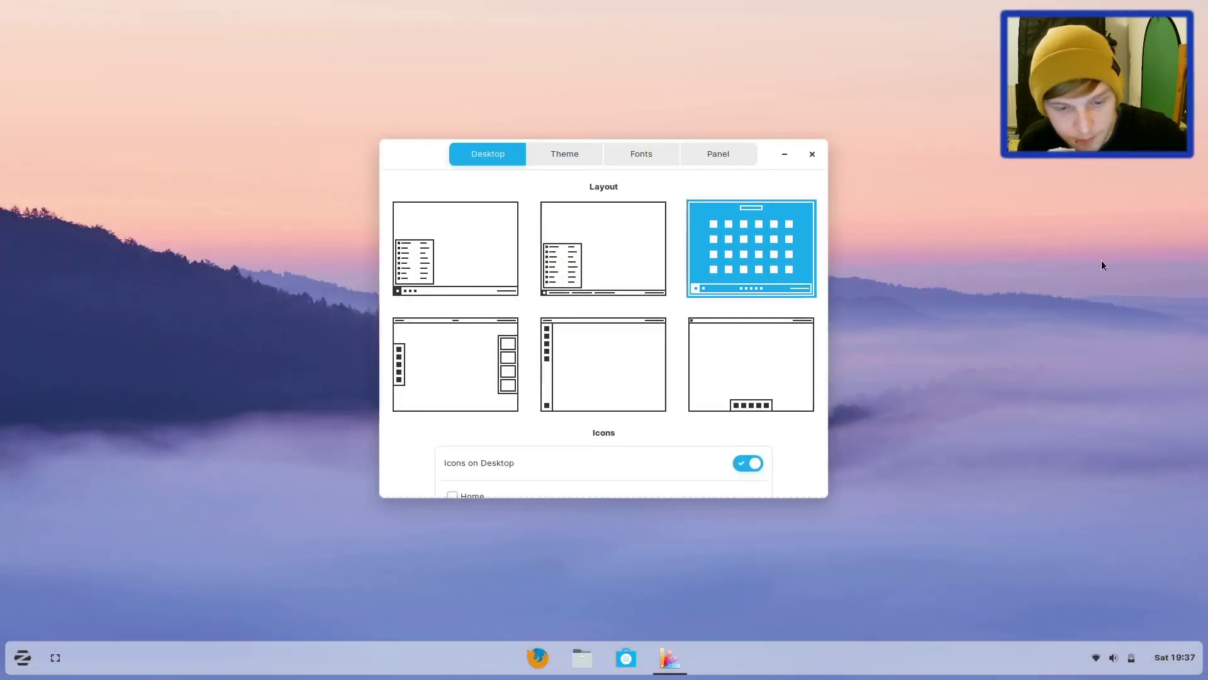
- Apply the fourth layout, with a top bar and overview-only dock, declining location services, and view its Activities overview
{"action": "left_click", "coordinate": [477, 352]}
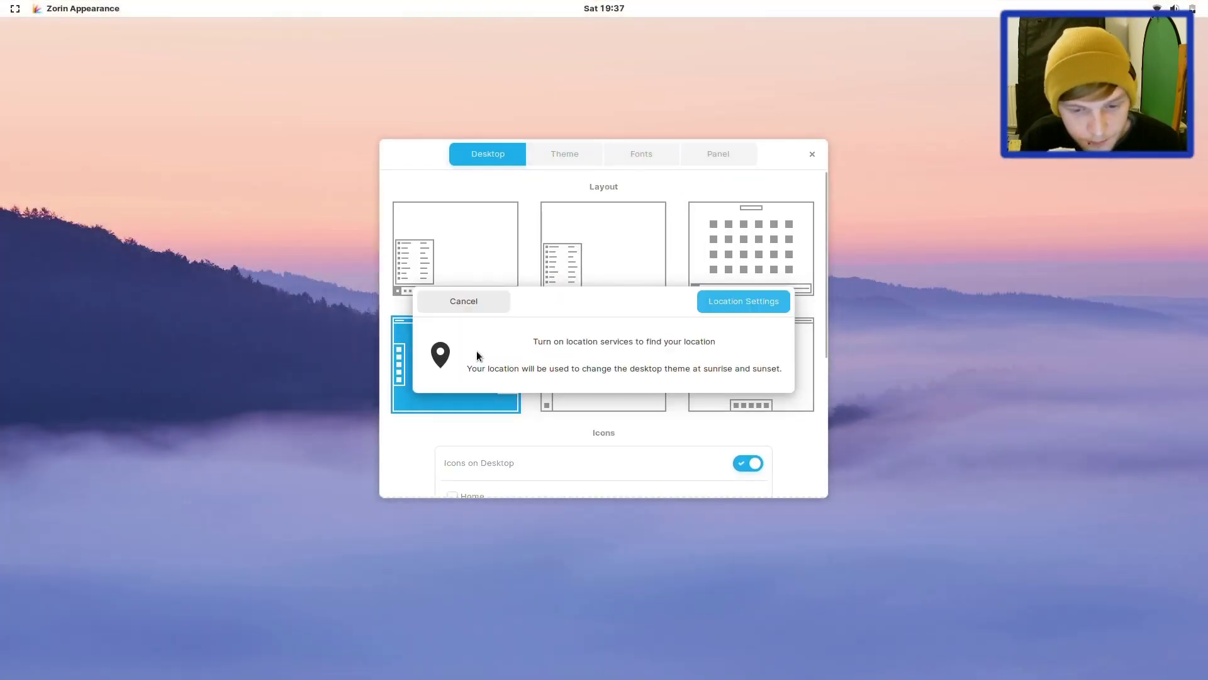
{"action": "left_click", "coordinate": [494, 306]}
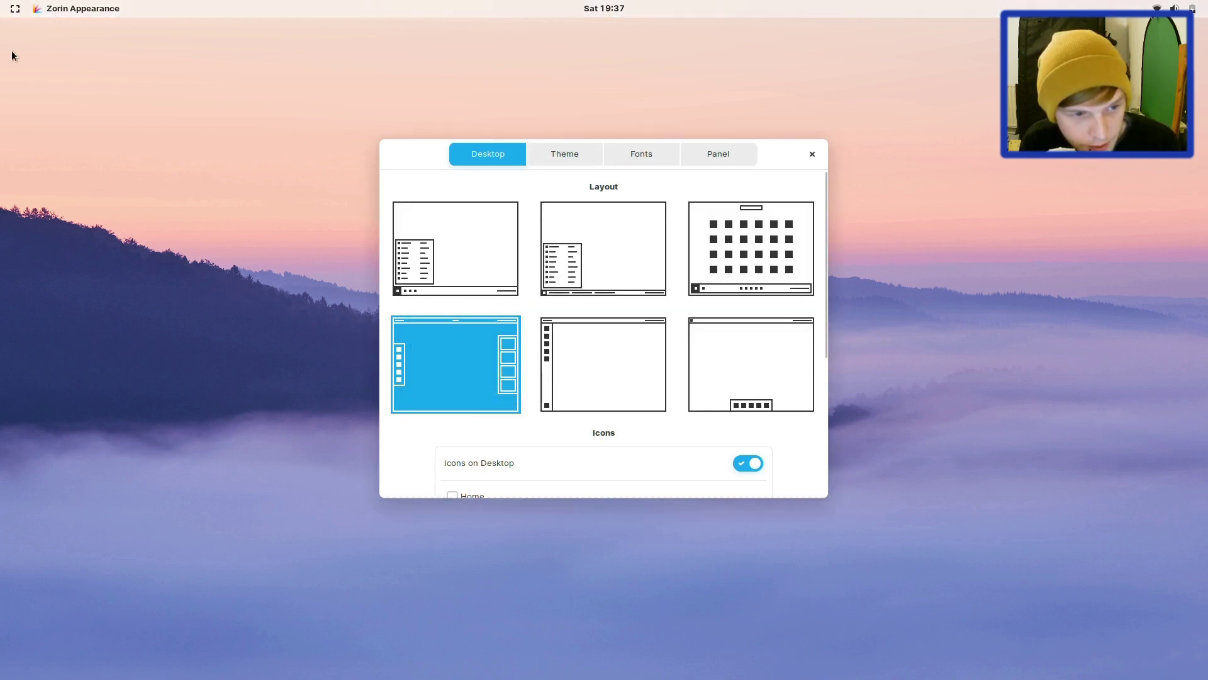
{"action": "left_click", "coordinate": [5, 9]}
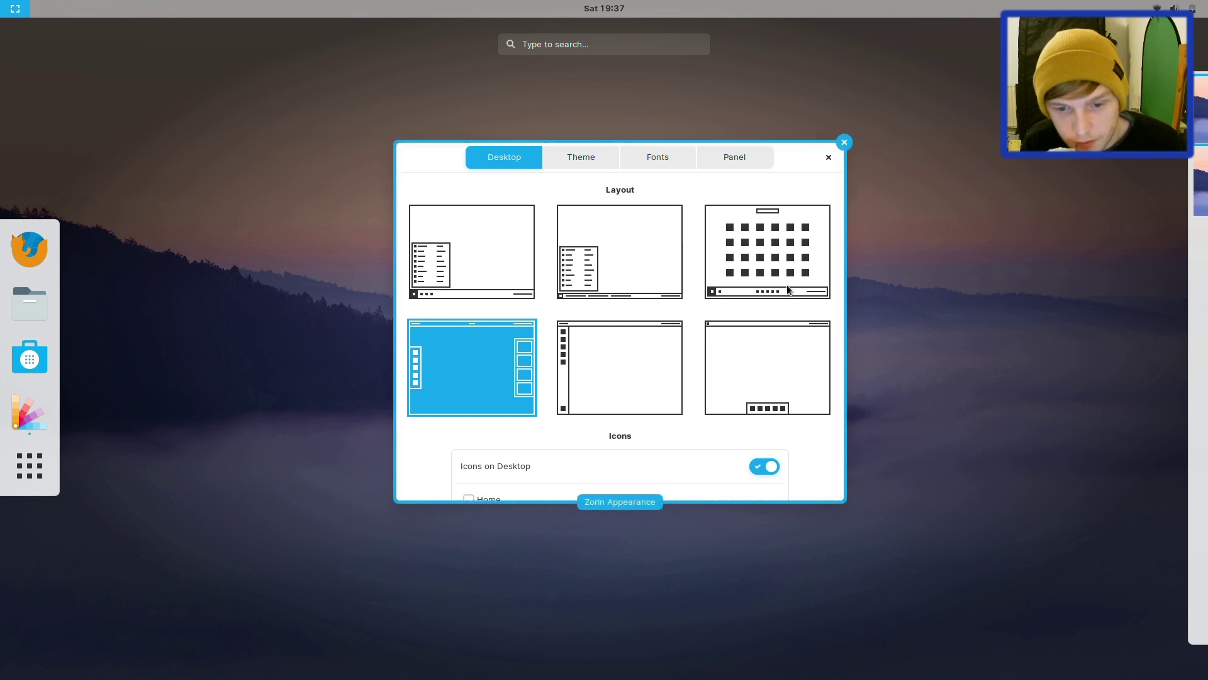
{"action": "mouse_move", "coordinate": [1207, 182]}
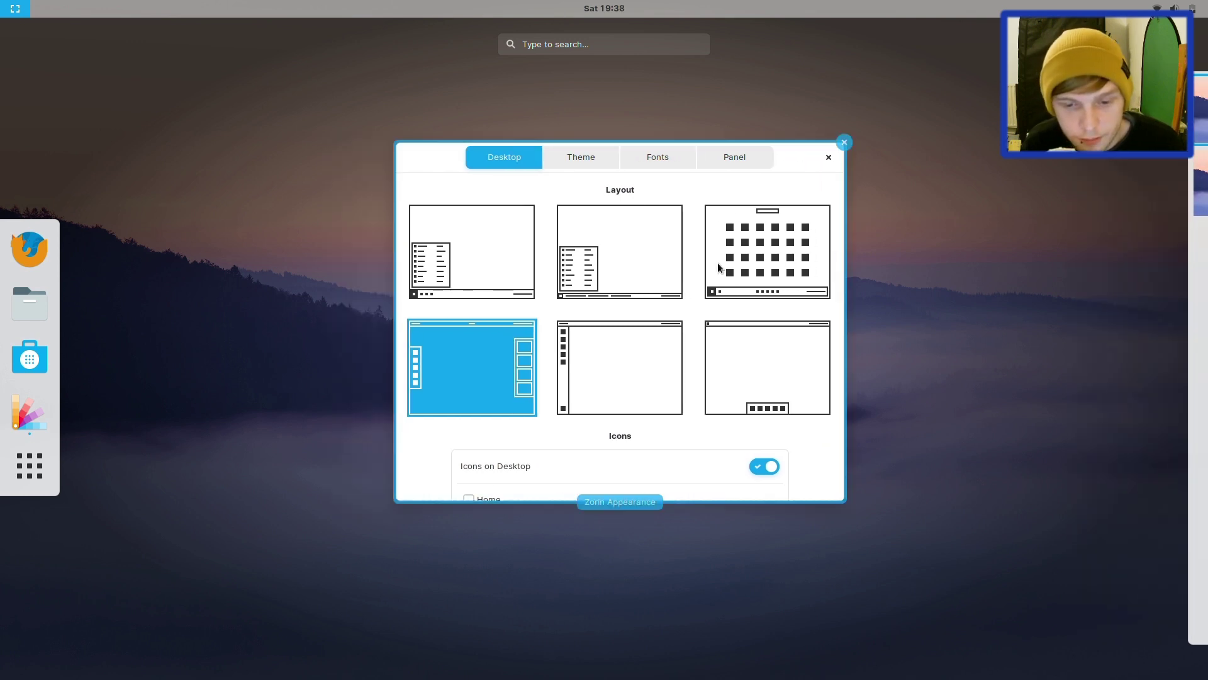
{"action": "left_click", "coordinate": [719, 268]}
- Apply the fifth layout, with a top bar and full-height side dock, and inspect its overview and application grid, declining location services
{"action": "left_click", "coordinate": [594, 386]}
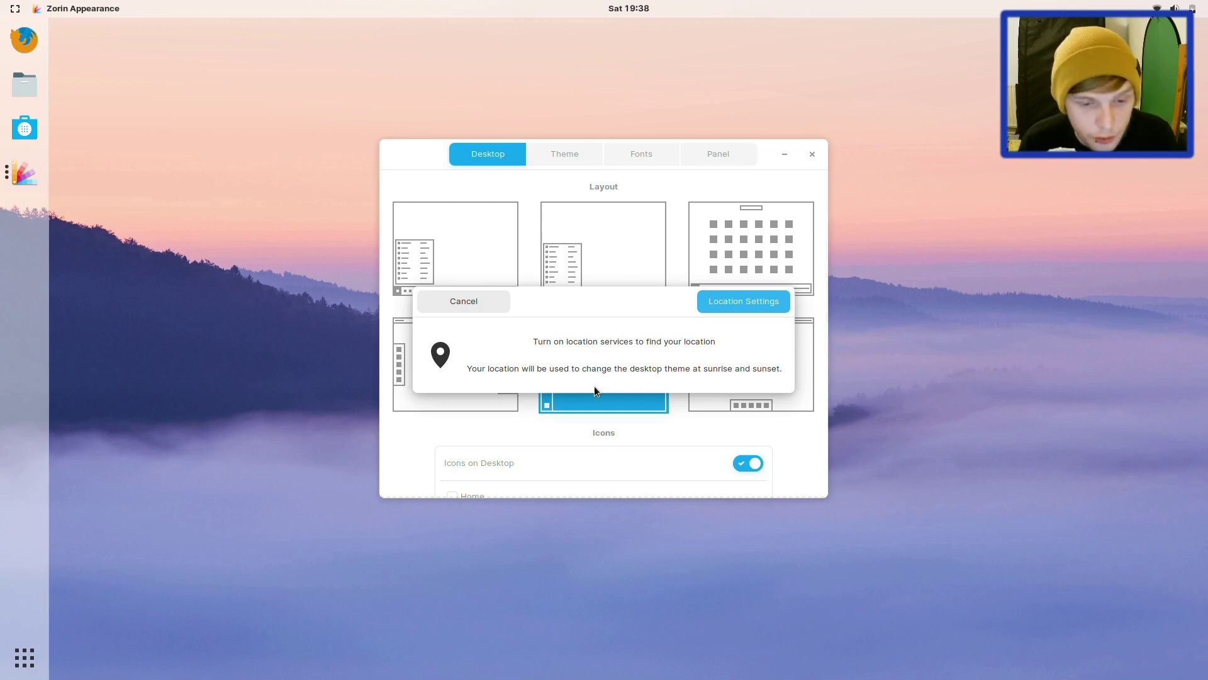
{"action": "left_click", "coordinate": [492, 296]}
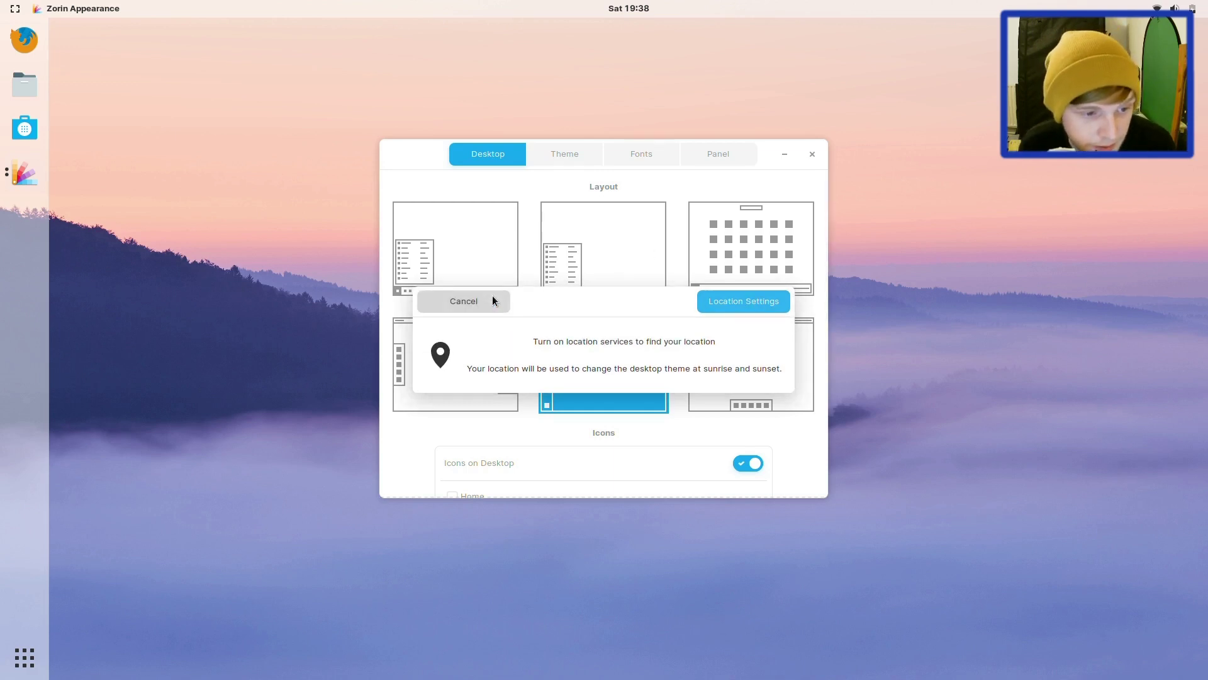
{"action": "mouse_move", "coordinate": [9, 5]}
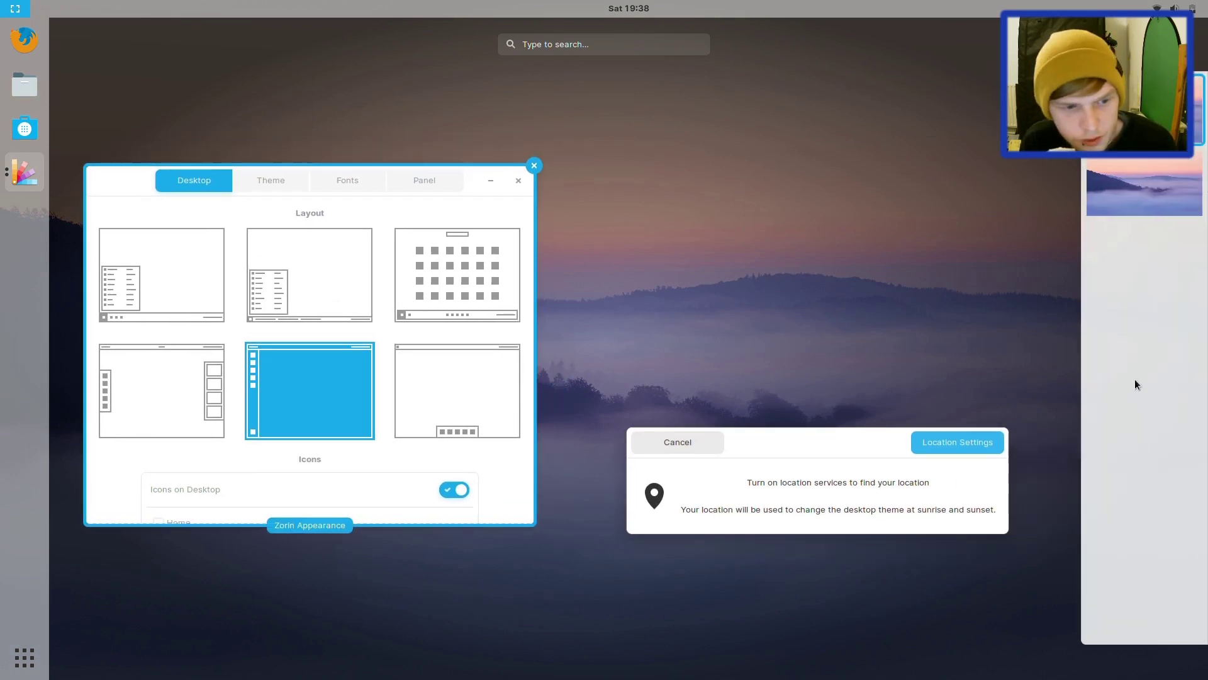
{"action": "left_click", "coordinate": [25, 658]}
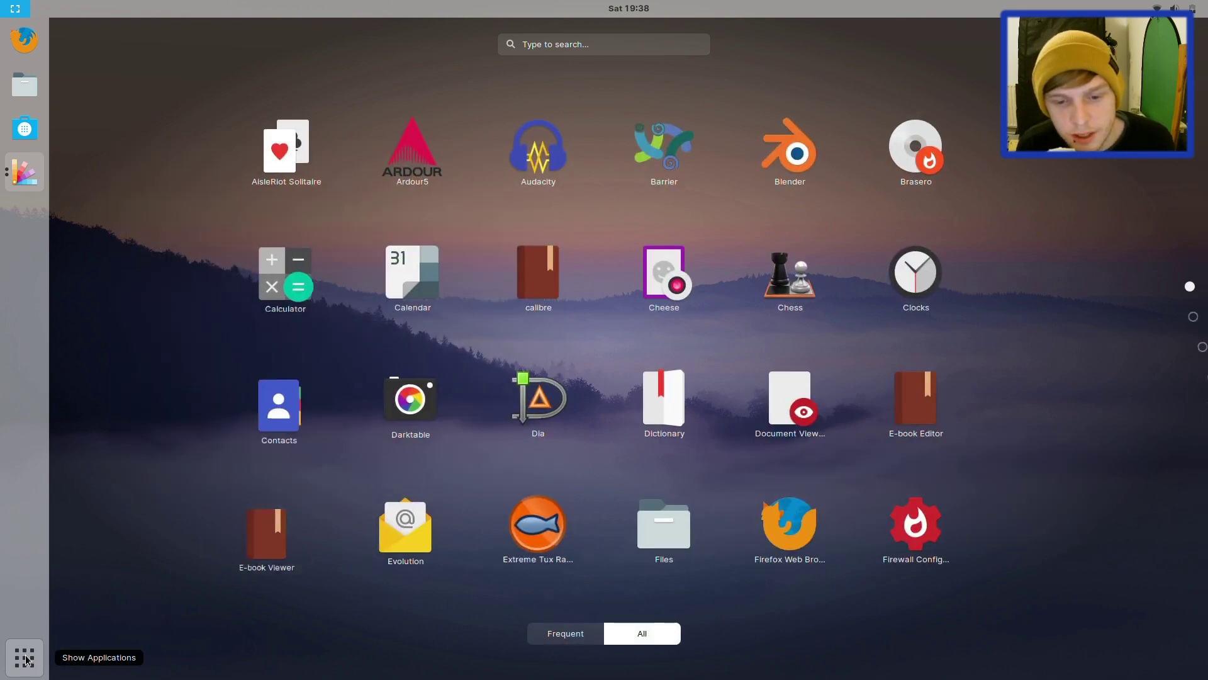
{"action": "left_click", "coordinate": [25, 657]}
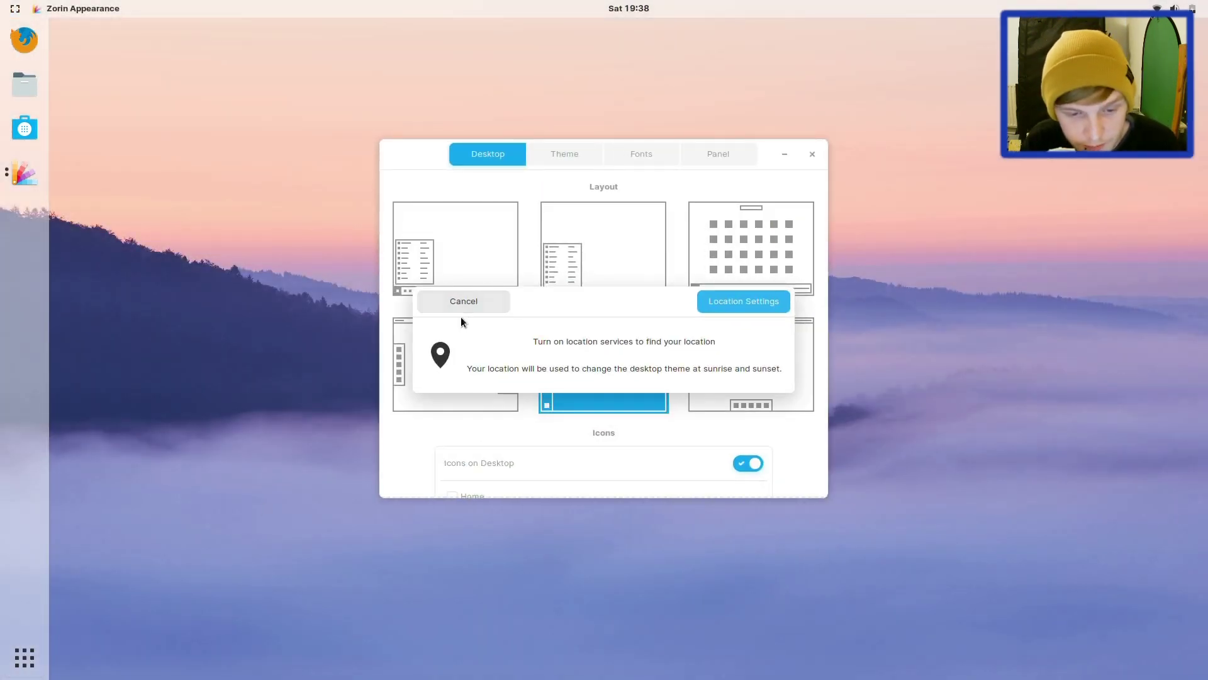
{"action": "left_click", "coordinate": [492, 298]}
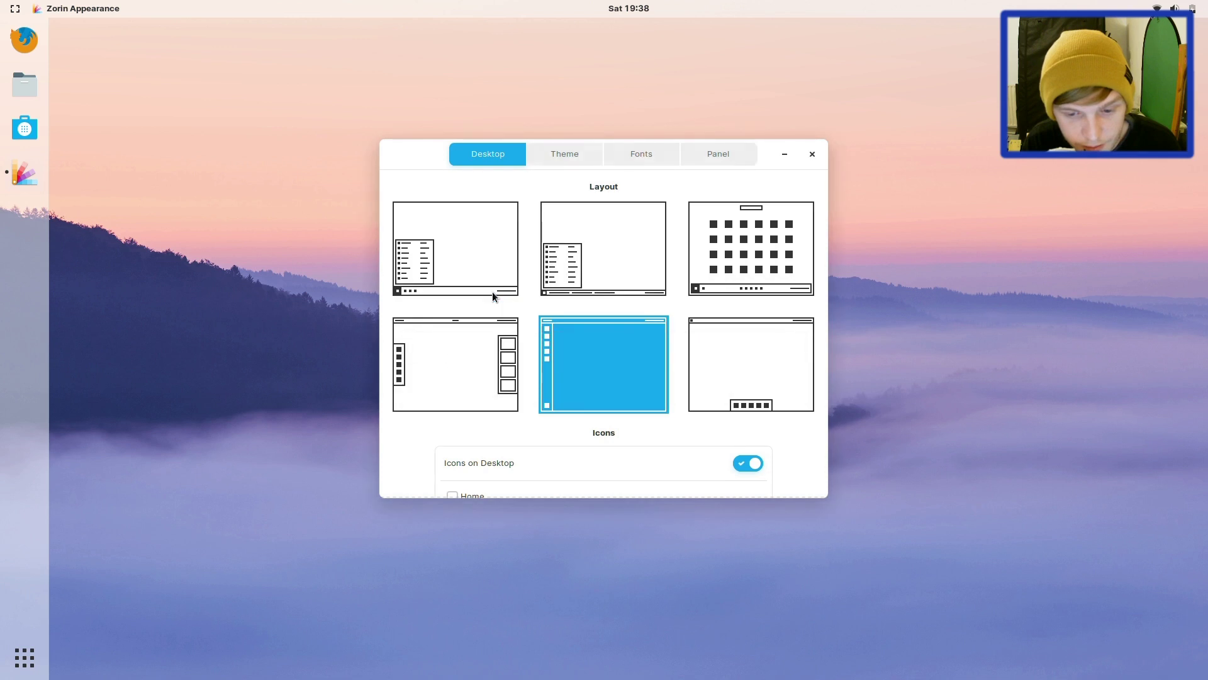
- Apply the sixth layout, with a top bar and bottom dock, declining location services, and view the home folder in Files under it
{"action": "left_click", "coordinate": [753, 357]}
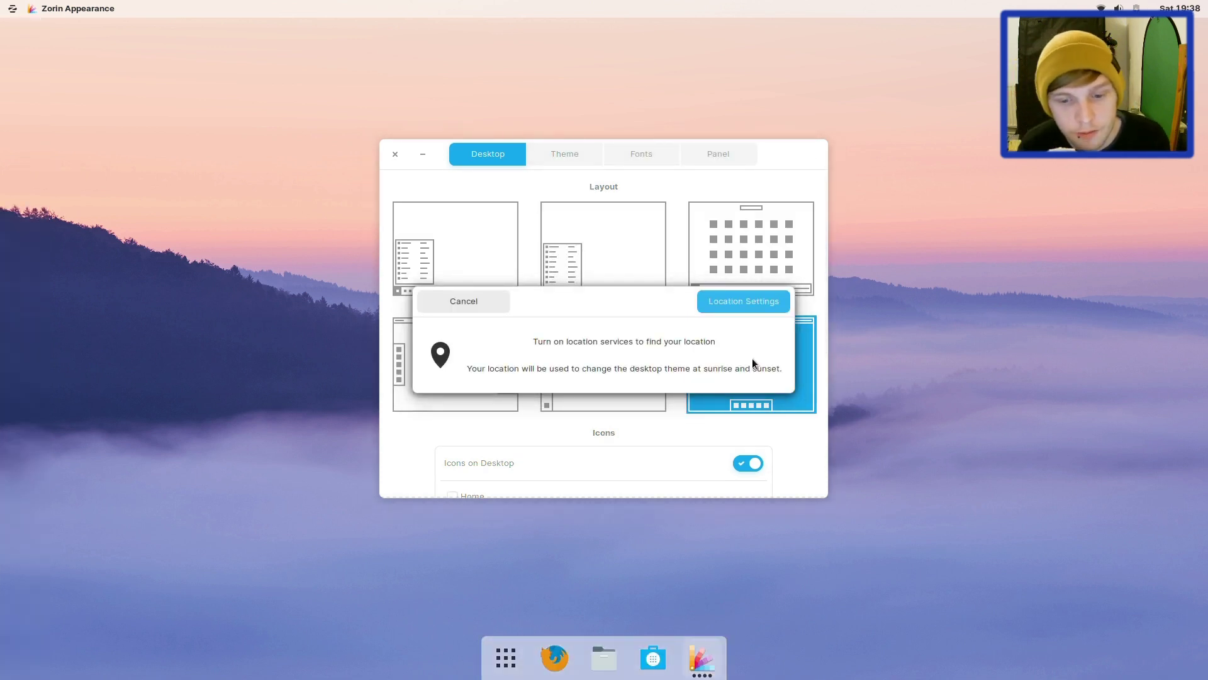
{"action": "left_click", "coordinate": [482, 306]}
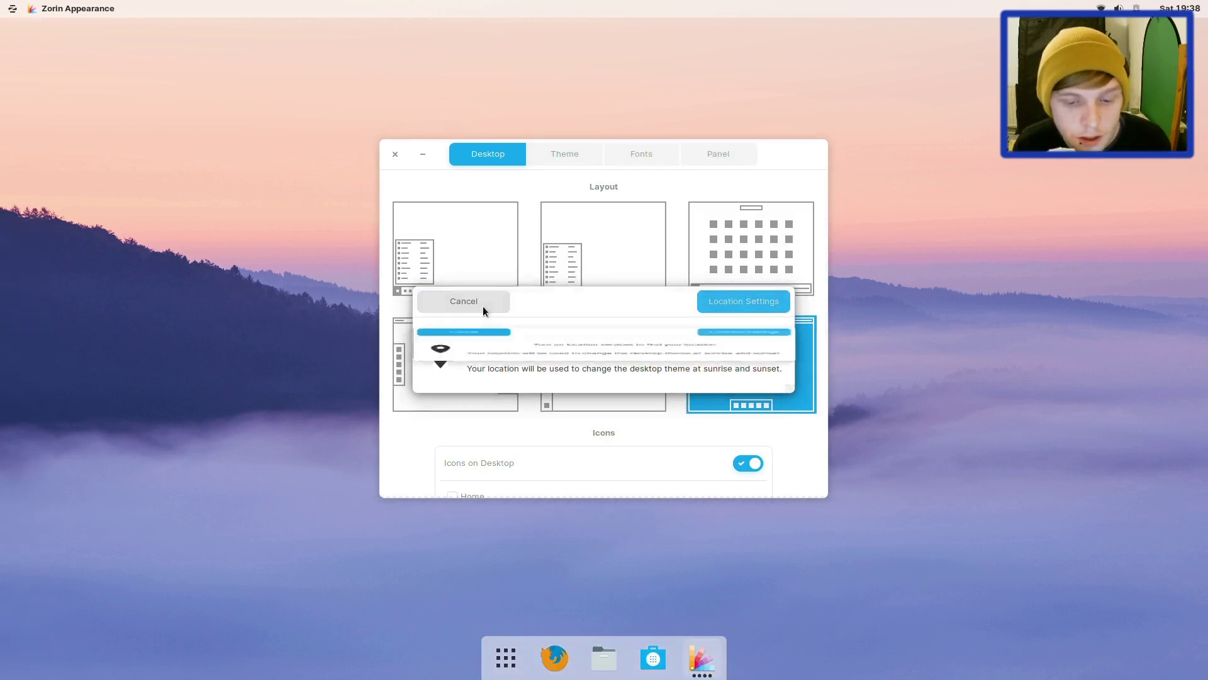
{"action": "left_click", "coordinate": [482, 306]}
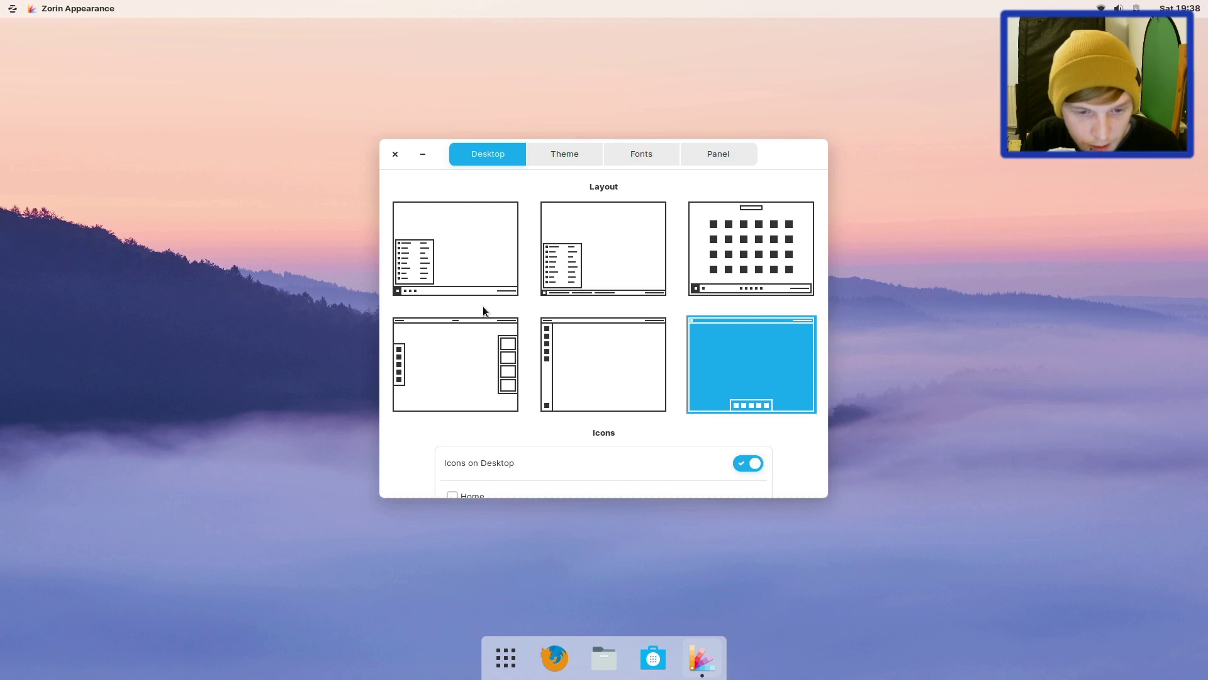
{"action": "left_click_drag", "start_coordinate": [782, 161], "coordinate": [839, 144]}
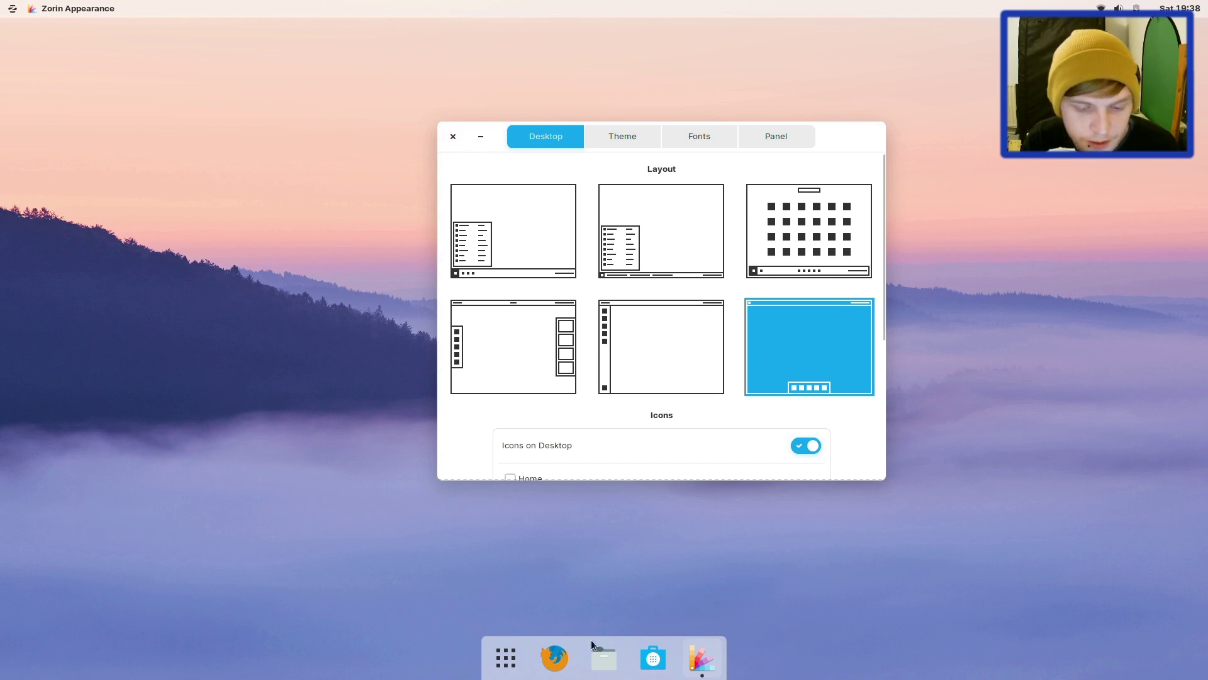
{"action": "left_click", "coordinate": [620, 672]}
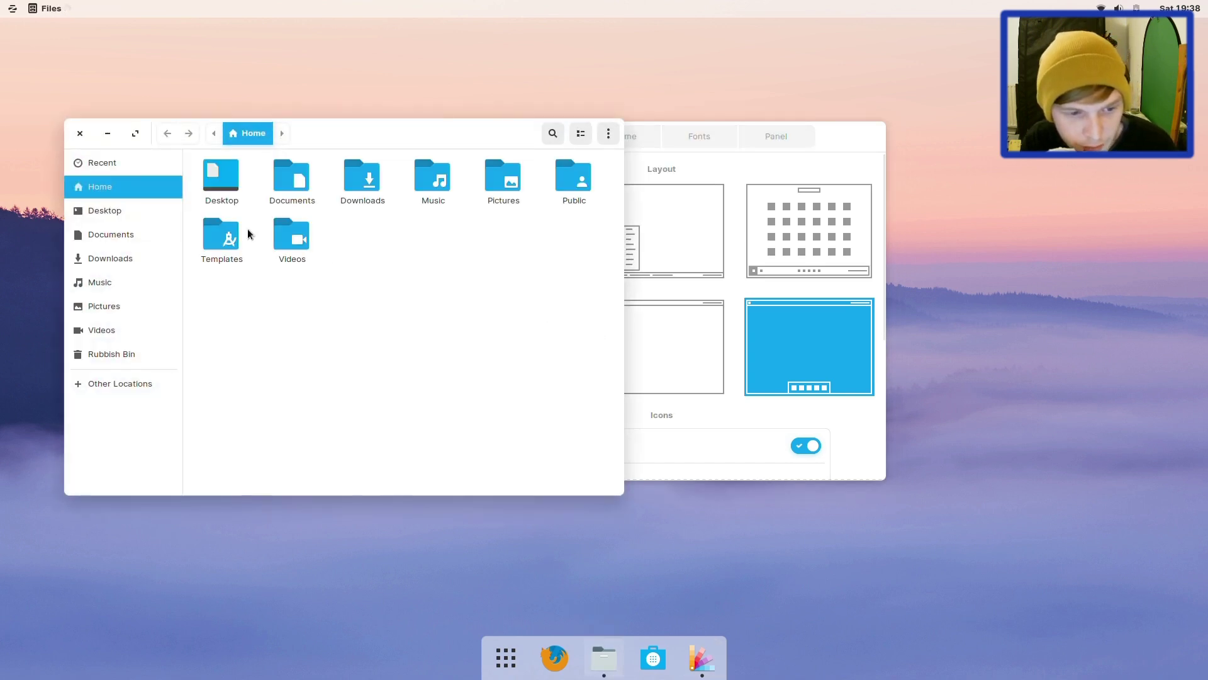
{"action": "left_click", "coordinate": [844, 150]}
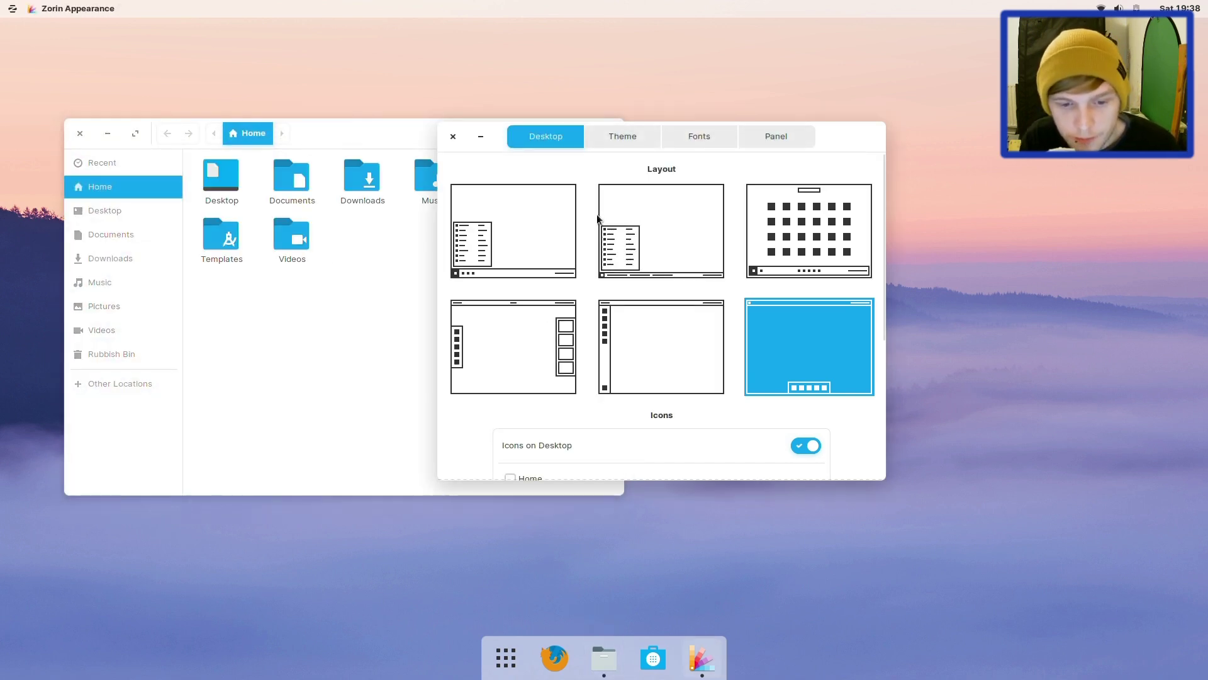
- Apply the first layout, declining location services, and move the Zorin Appearance window clear of the Files window
{"action": "left_click", "coordinate": [553, 214]}
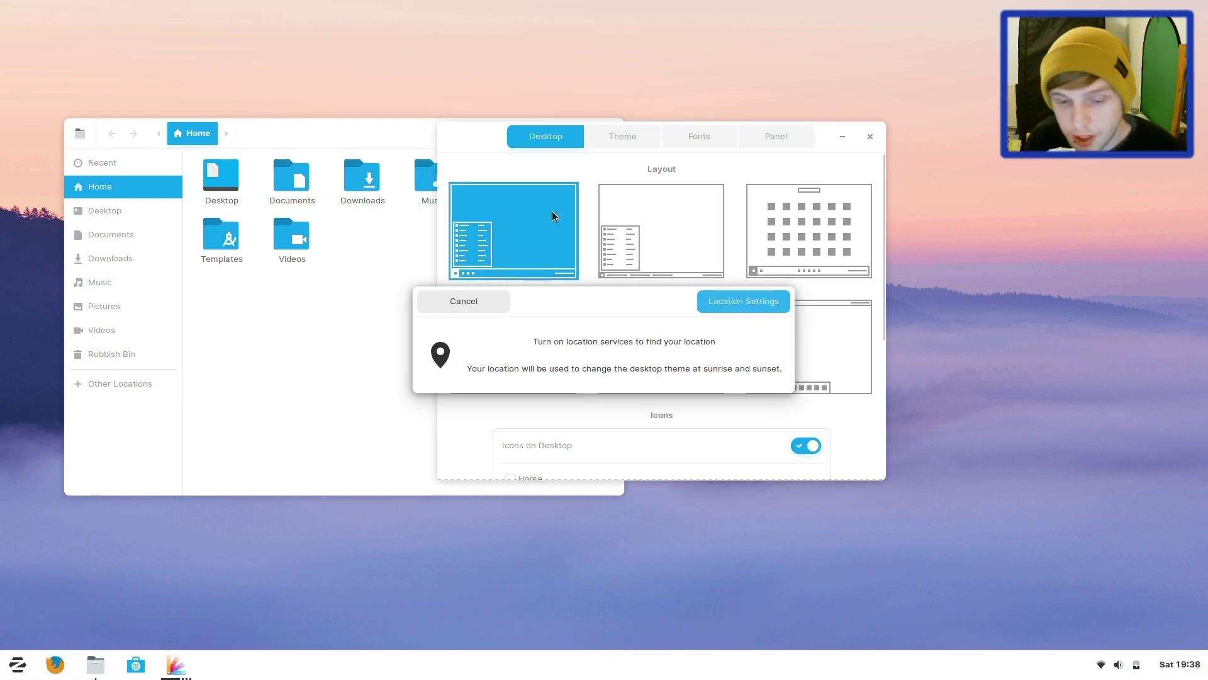
{"action": "left_click", "coordinate": [471, 293]}
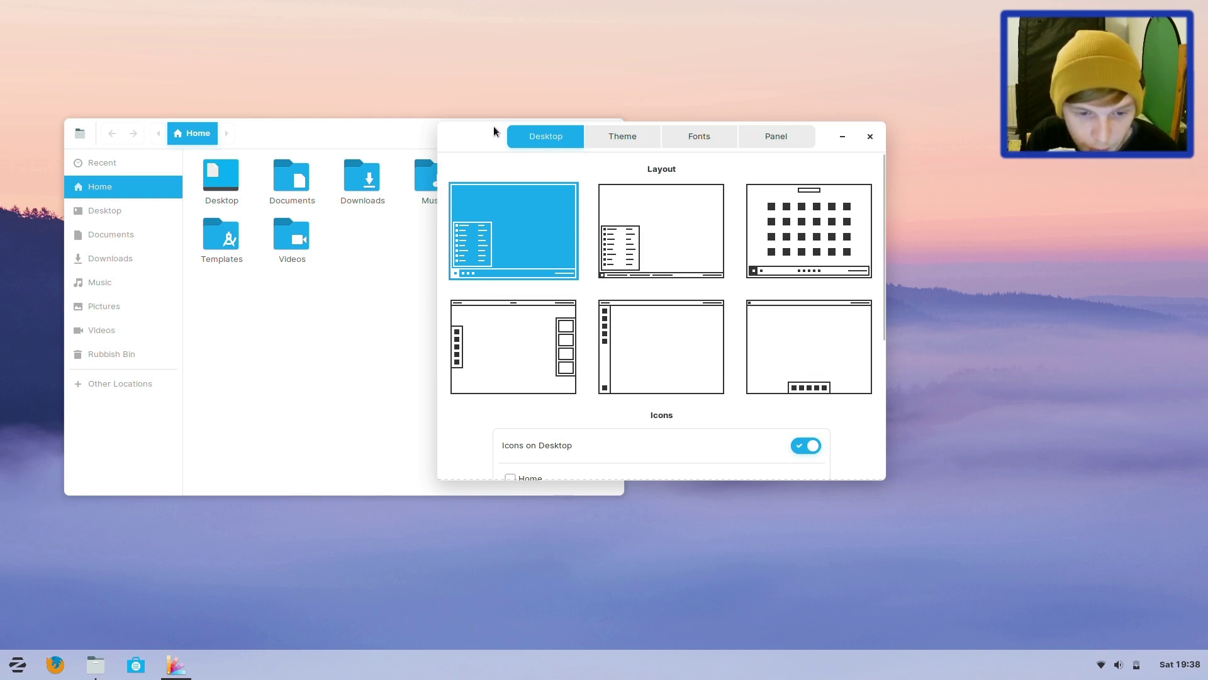
{"action": "left_click_drag", "start_coordinate": [478, 131], "coordinate": [691, 150]}
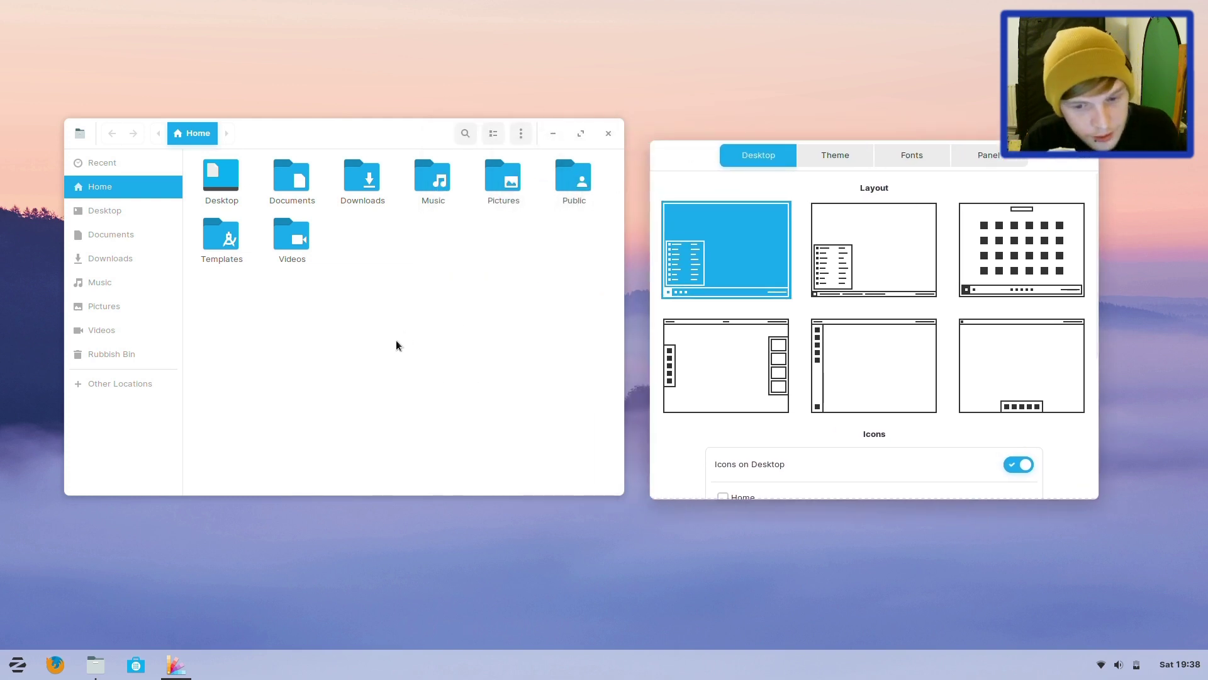
- Review the theme and font settings, including the list of available application themes
{"action": "left_click", "coordinate": [830, 163]}
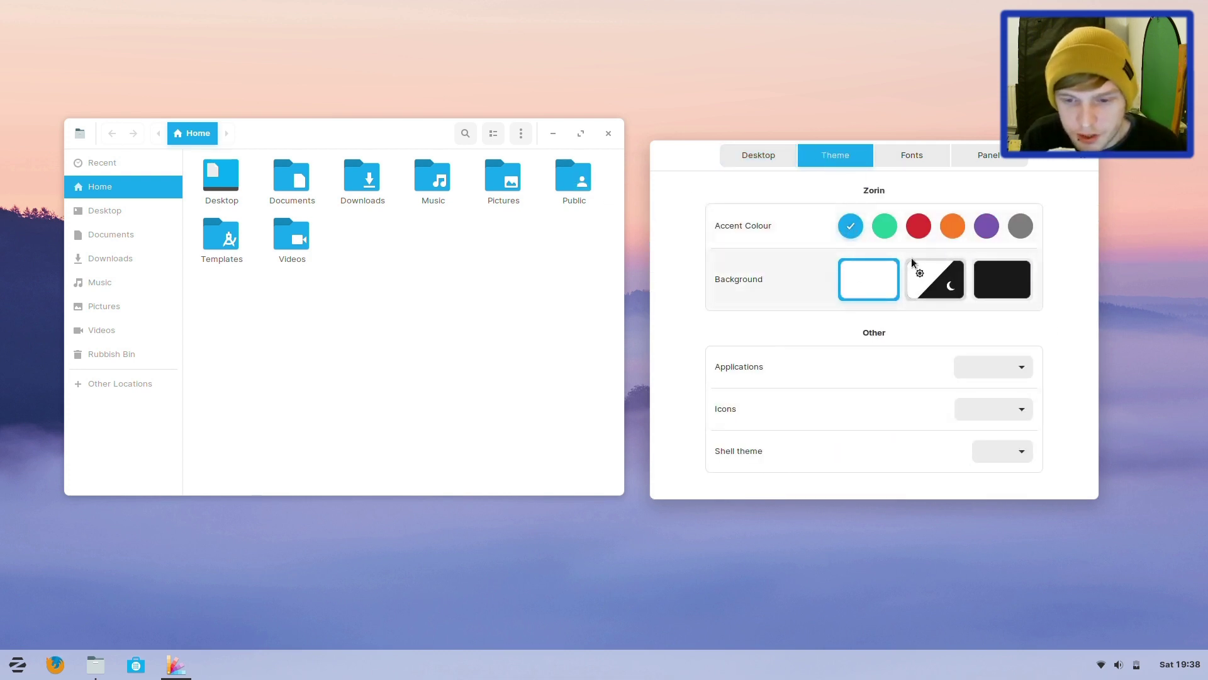
{"action": "left_click", "coordinate": [904, 160]}
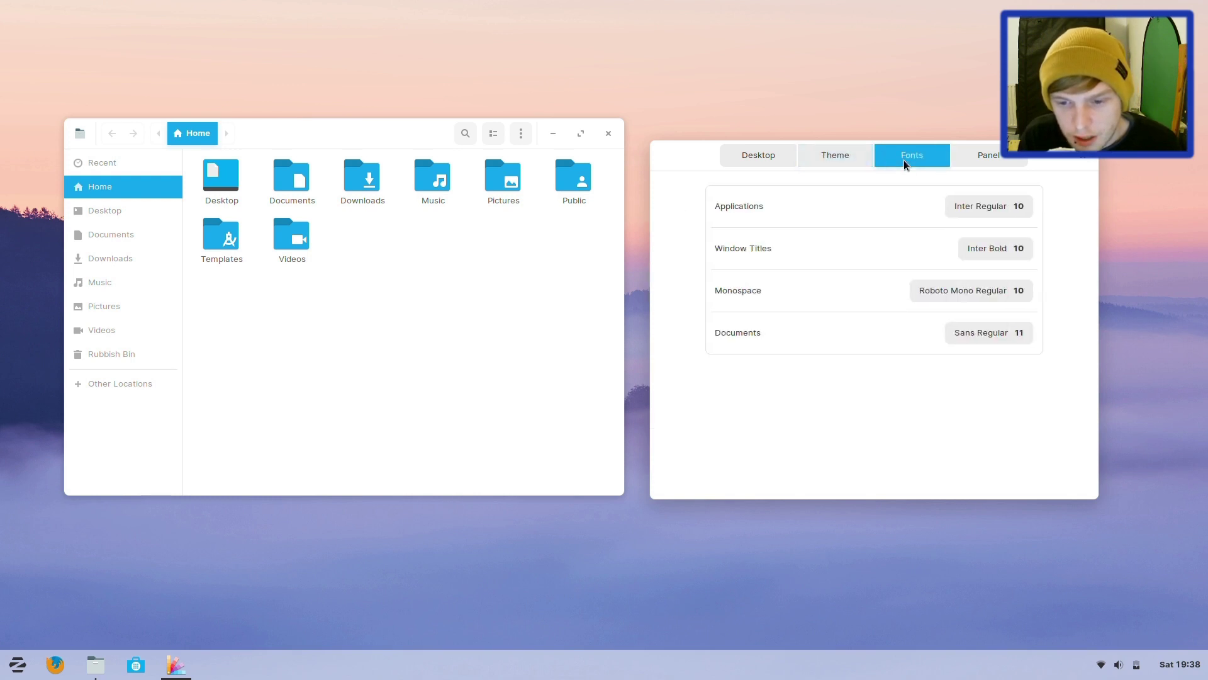
{"action": "left_click", "coordinate": [817, 161]}
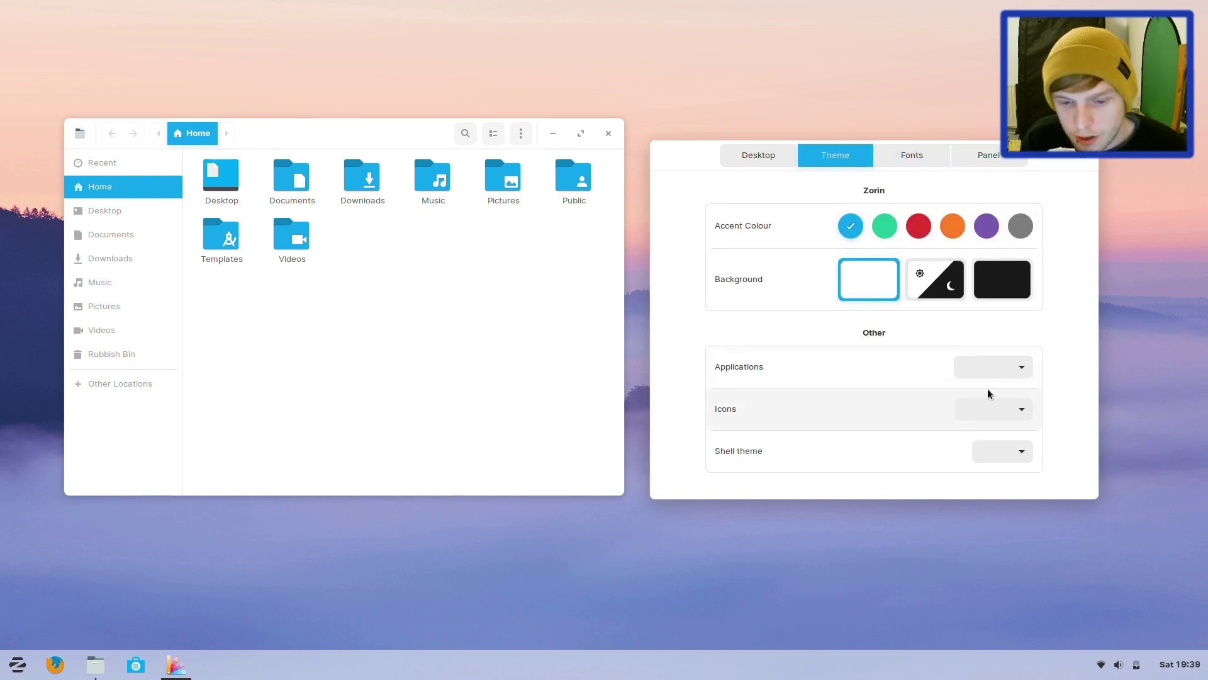
{"action": "left_click", "coordinate": [1009, 370]}
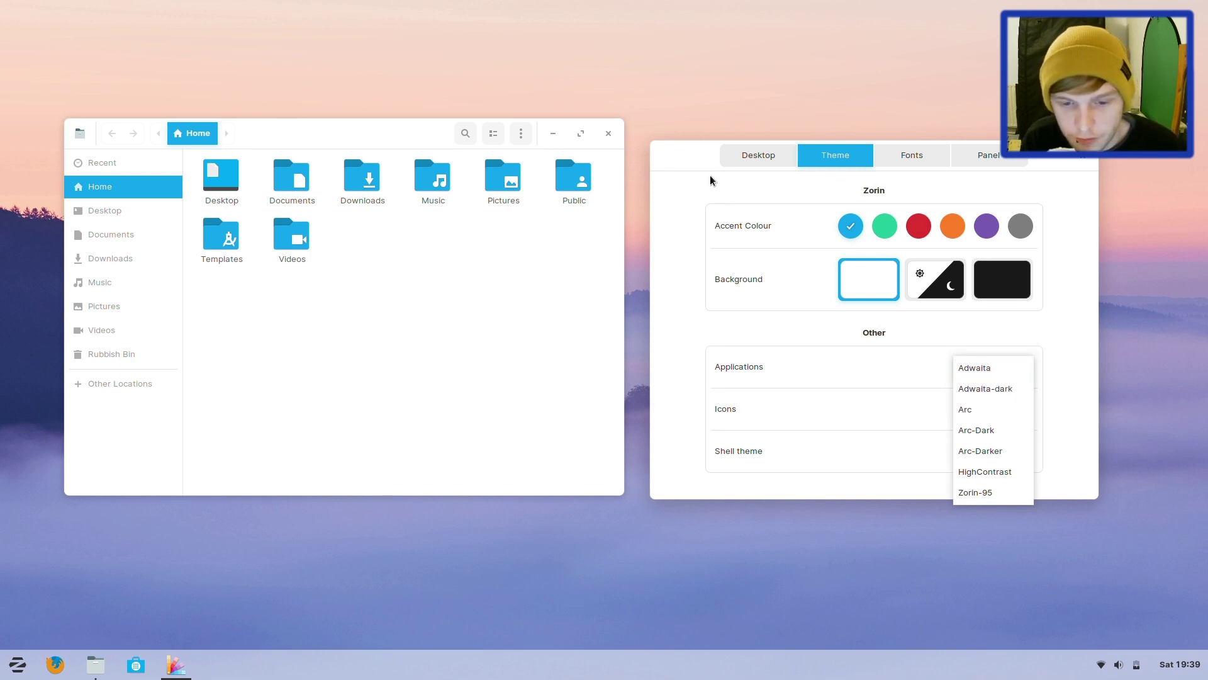
{"action": "left_click", "coordinate": [710, 200]}
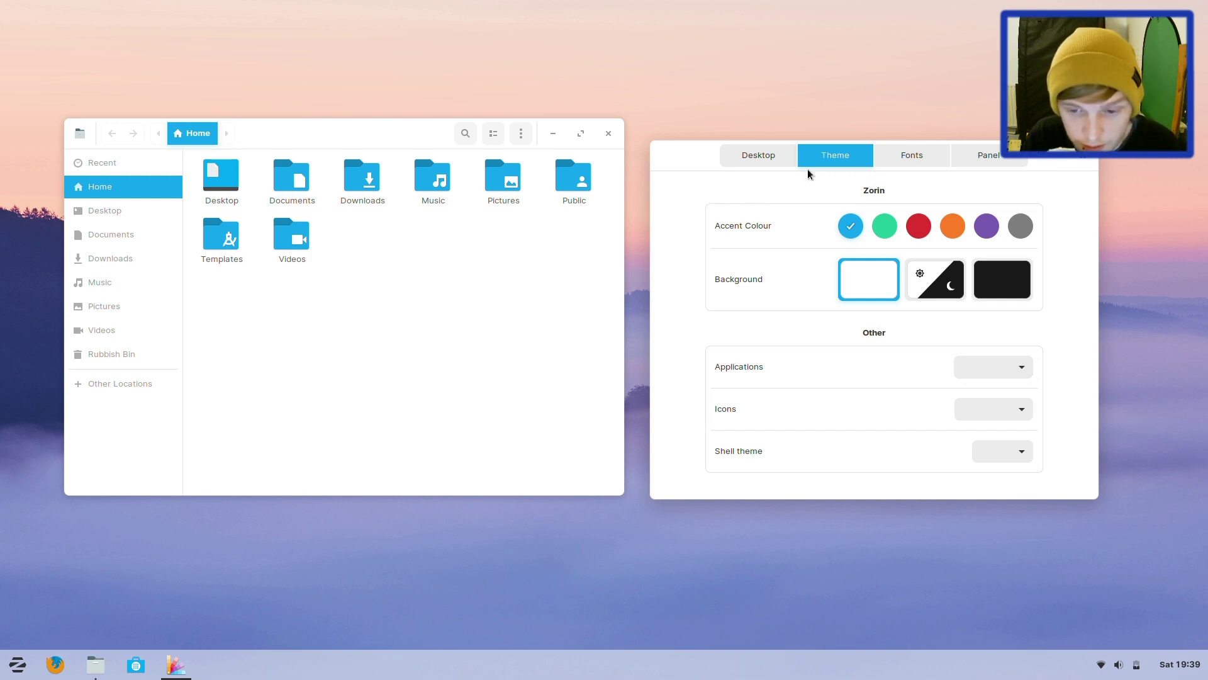
- Set the panel height to 32
{"action": "left_click", "coordinate": [995, 157]}
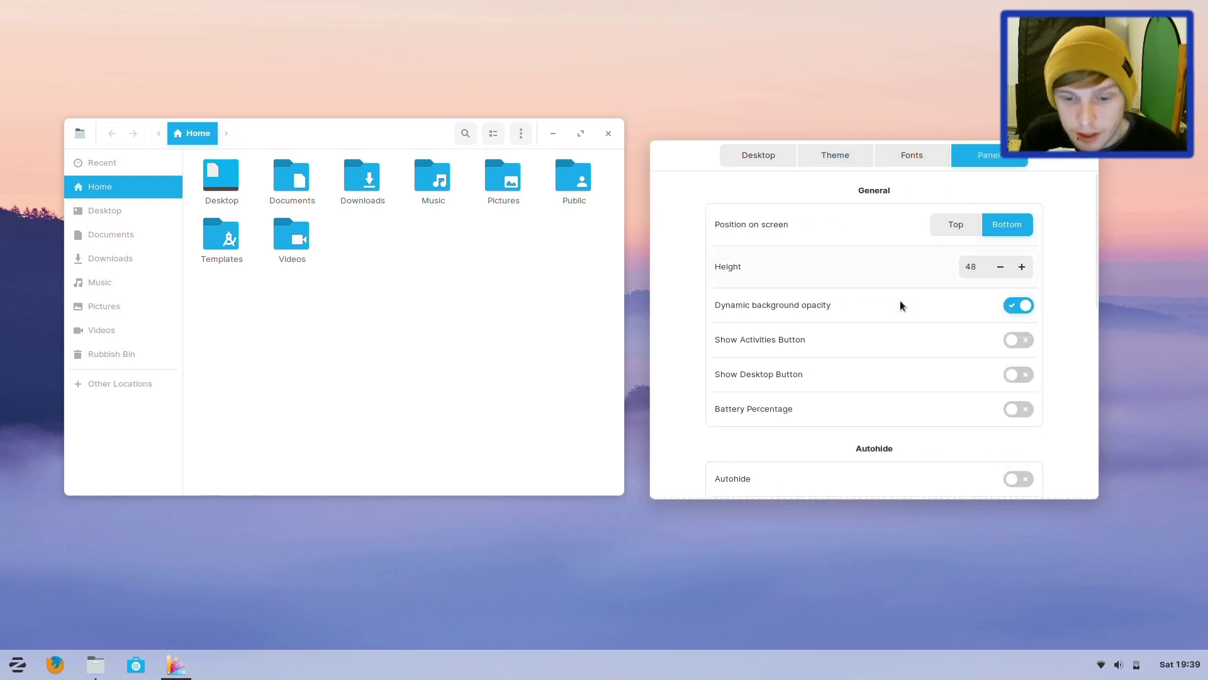
{"action": "left_click", "coordinate": [1001, 267]}
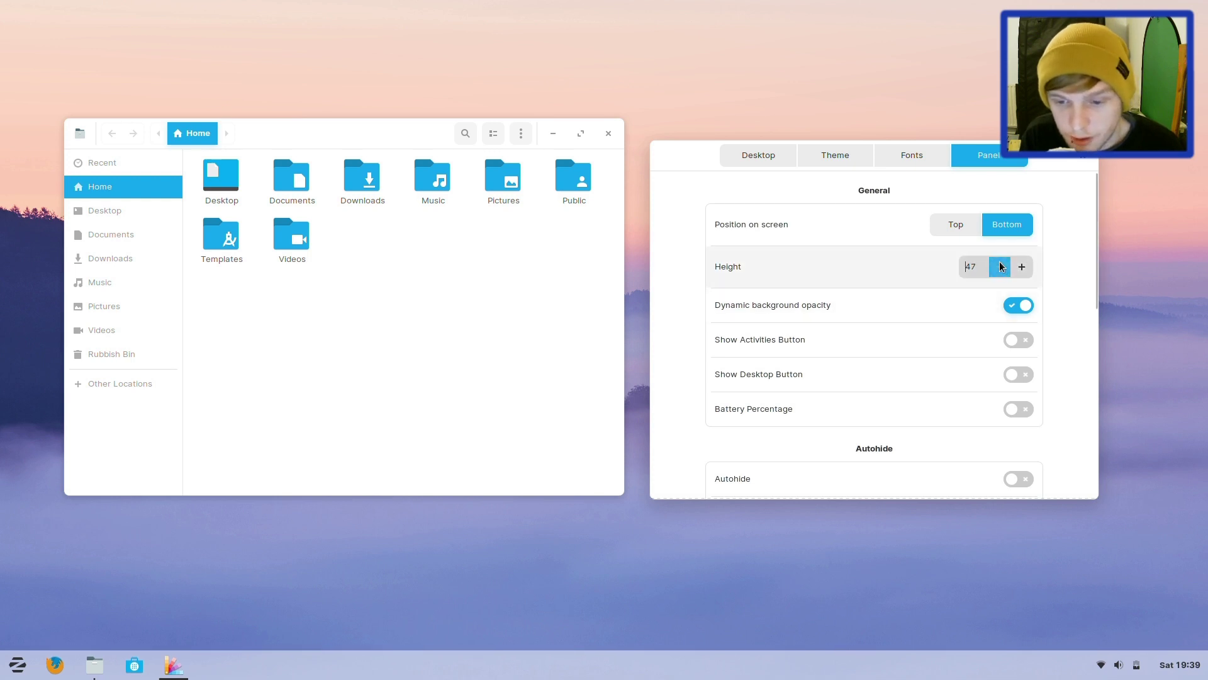
{"action": "left_click", "coordinate": [1001, 267]}
{"action": "left_click", "coordinate": [1001, 267]}
{"action": "left_click", "coordinate": [1001, 267]}
{"action": "left_click", "coordinate": [1001, 267]}
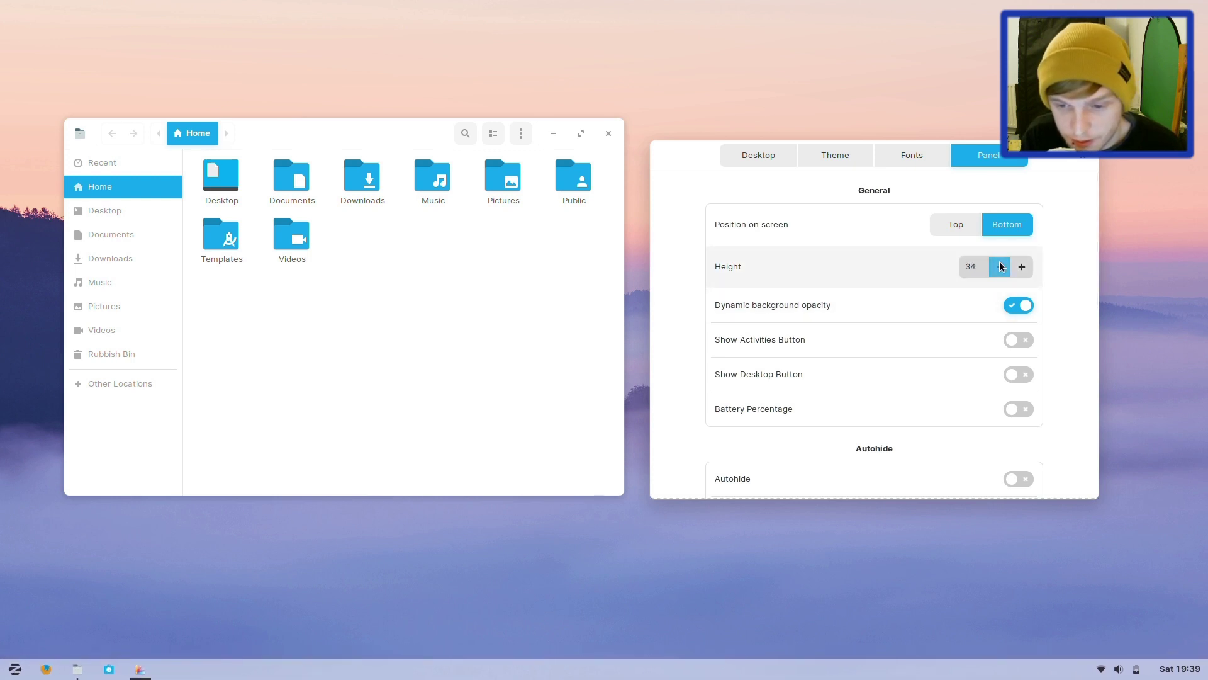
{"action": "left_click", "coordinate": [1000, 267]}
{"action": "left_click", "coordinate": [1001, 267]}
{"action": "left_click", "coordinate": [1001, 267]}
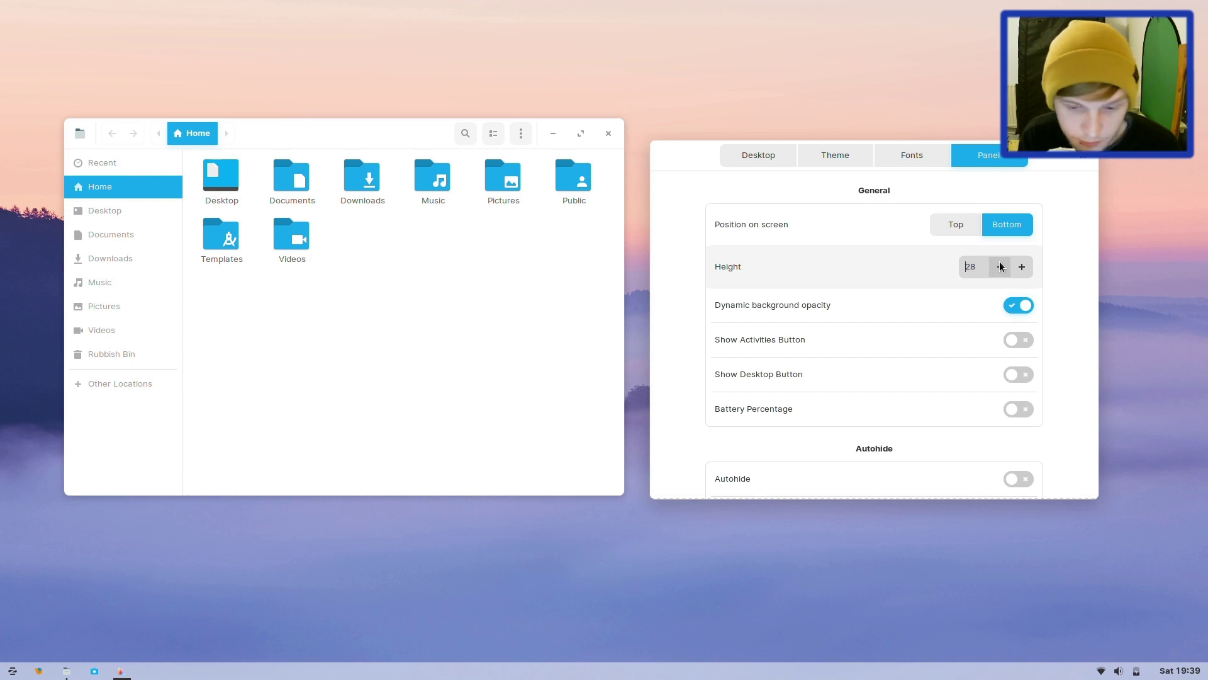
{"action": "left_click", "coordinate": [1014, 269]}
{"action": "left_click", "coordinate": [1014, 268]}
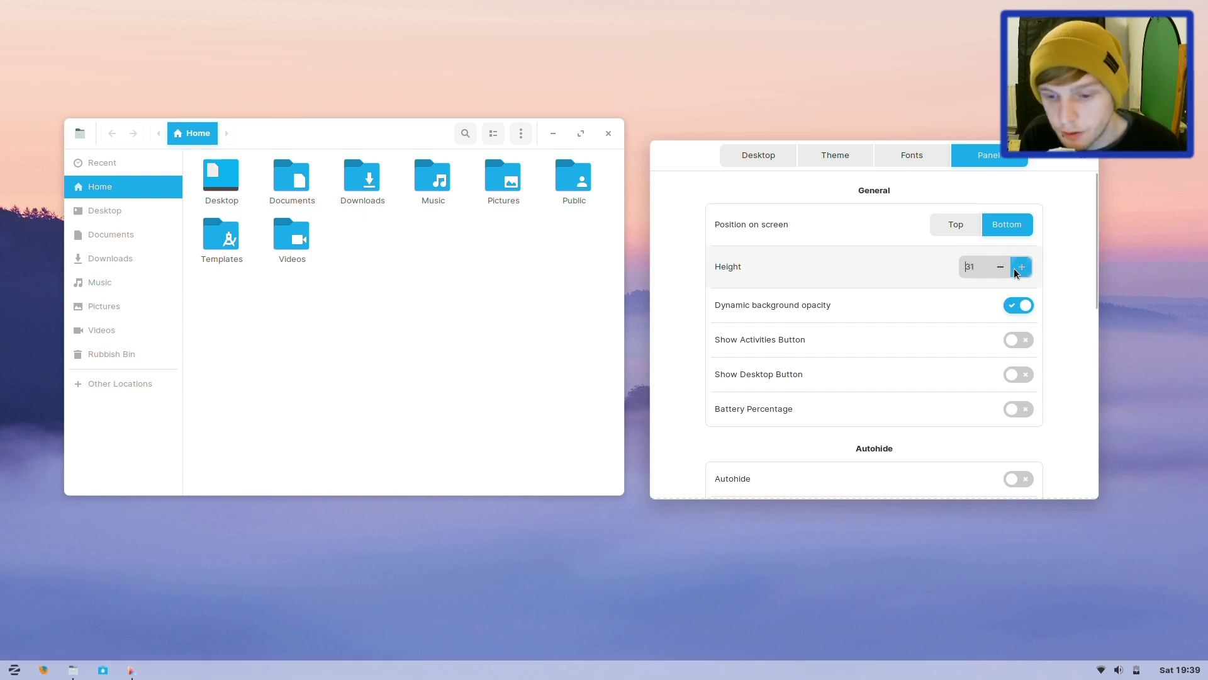
{"action": "left_click", "coordinate": [1013, 268]}
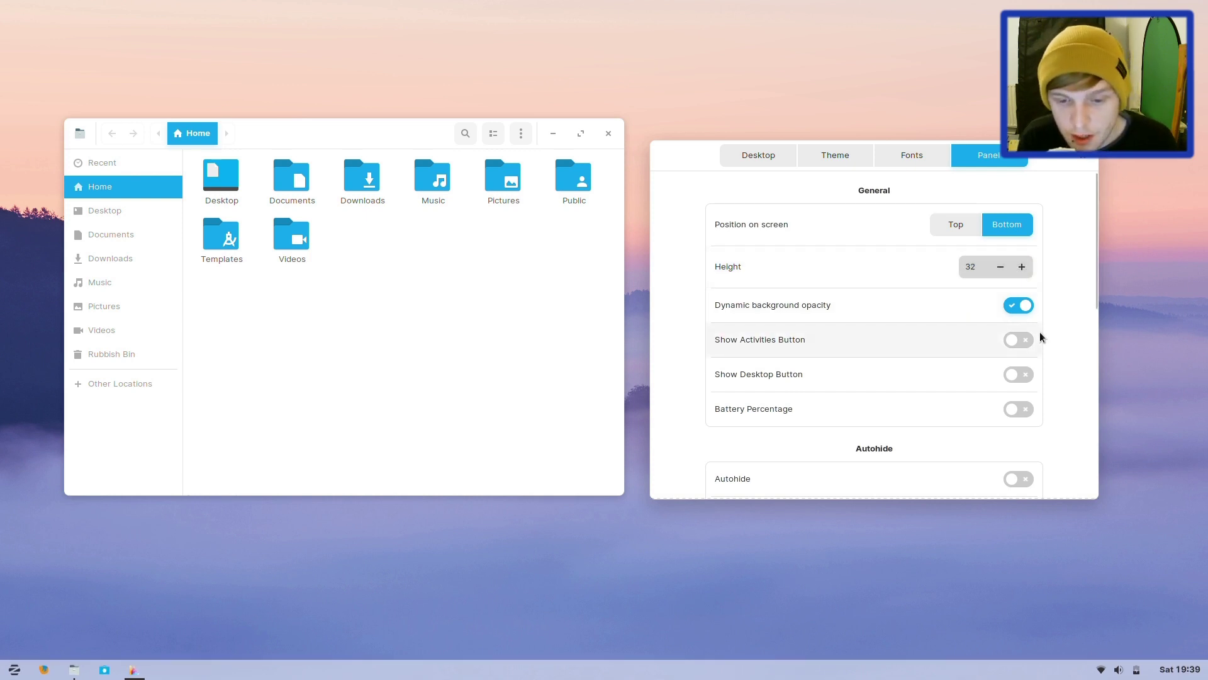
- Look through the remaining panel options down to the taskbar and menu settings
{"action": "scroll", "coordinate": [827, 315], "scroll_direction": "down", "scroll_amount": 1}
{"action": "scroll", "coordinate": [827, 314], "scroll_direction": "down", "scroll_amount": 5}
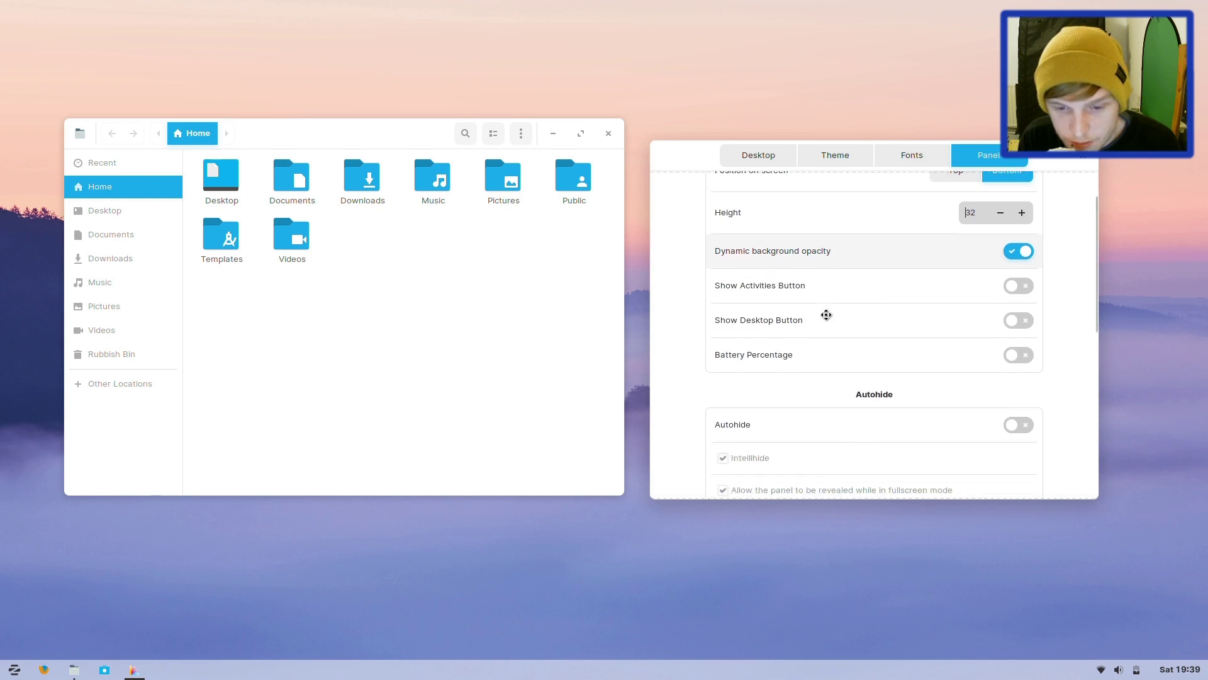
{"action": "scroll", "coordinate": [827, 315], "scroll_direction": "down", "scroll_amount": 2}
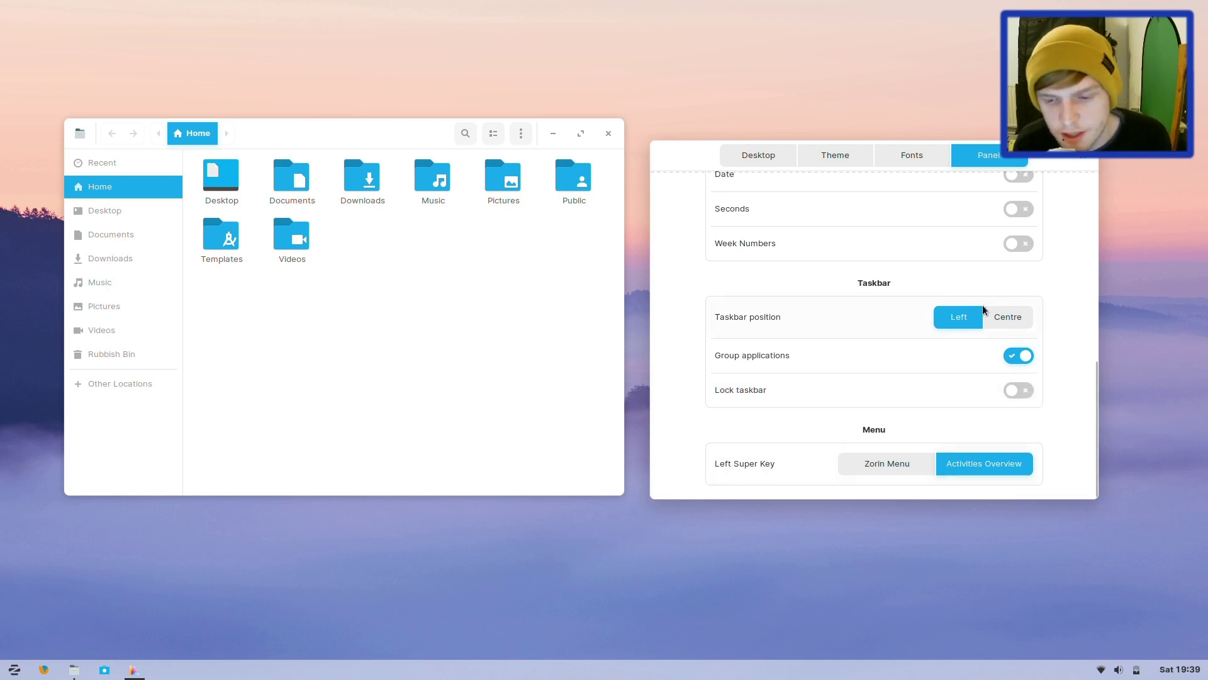
- Close Zorin Appearance and check the Zorin menu with the thinner panel
{"action": "left_click", "coordinate": [1082, 157]}
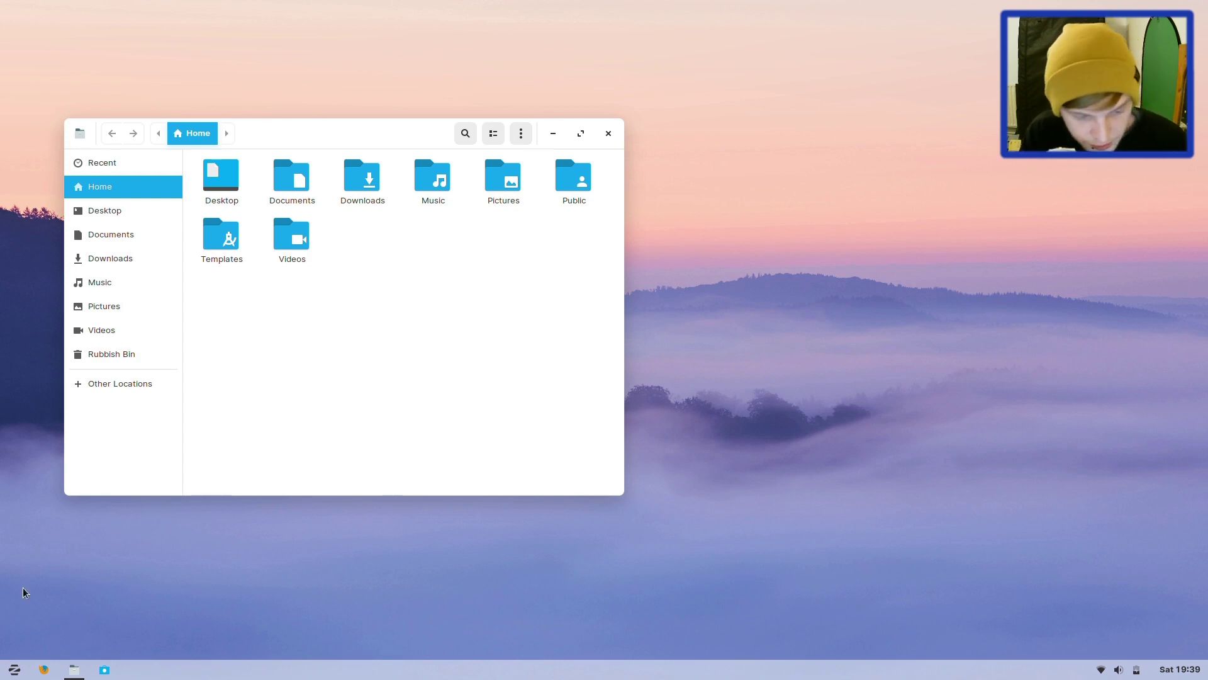
{"action": "left_click", "coordinate": [14, 669]}
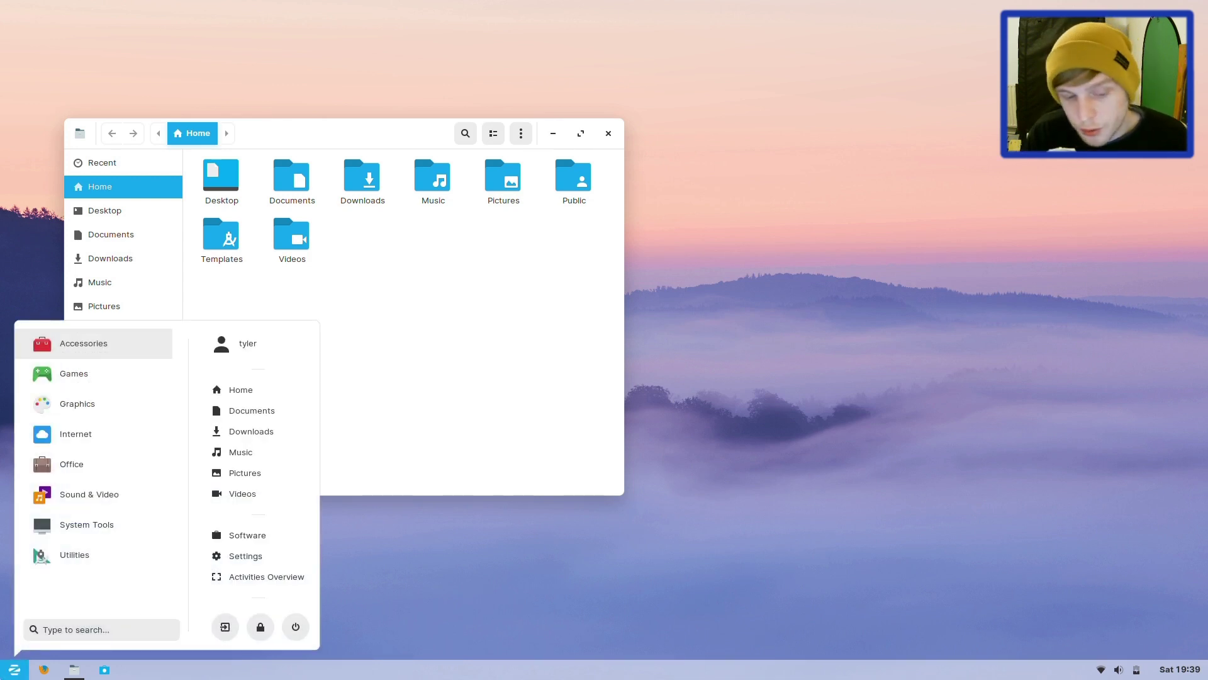
{"action": "left_click", "coordinate": [397, 566]}
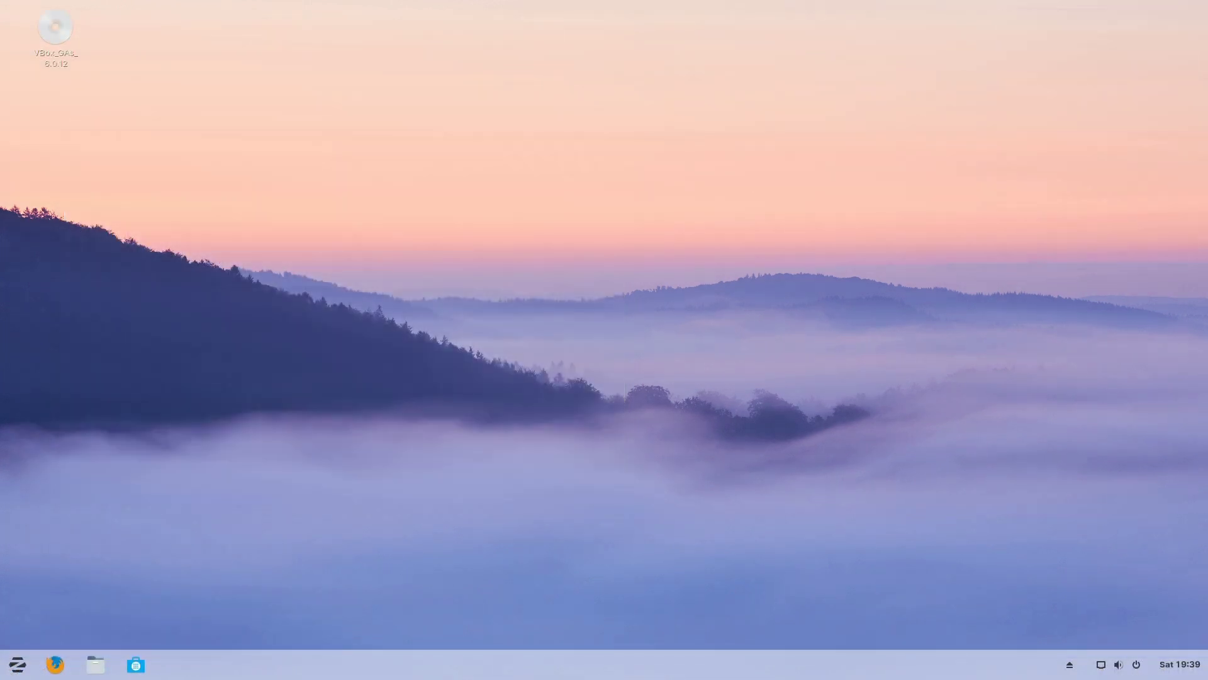
- Browse the Zorin menu's Accessories, Games, Graphics, Internet, Office and Sound & Video categories for their installed applications
{"action": "left_click", "coordinate": [2, 671]}
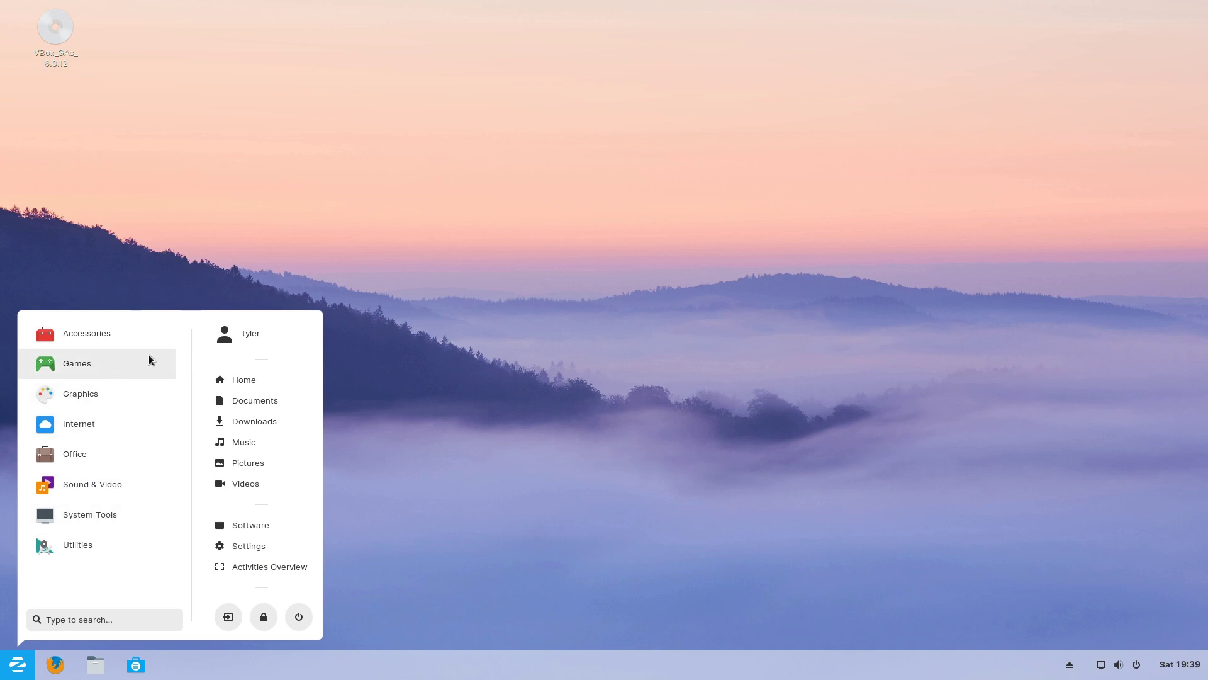
{"action": "left_click", "coordinate": [97, 330]}
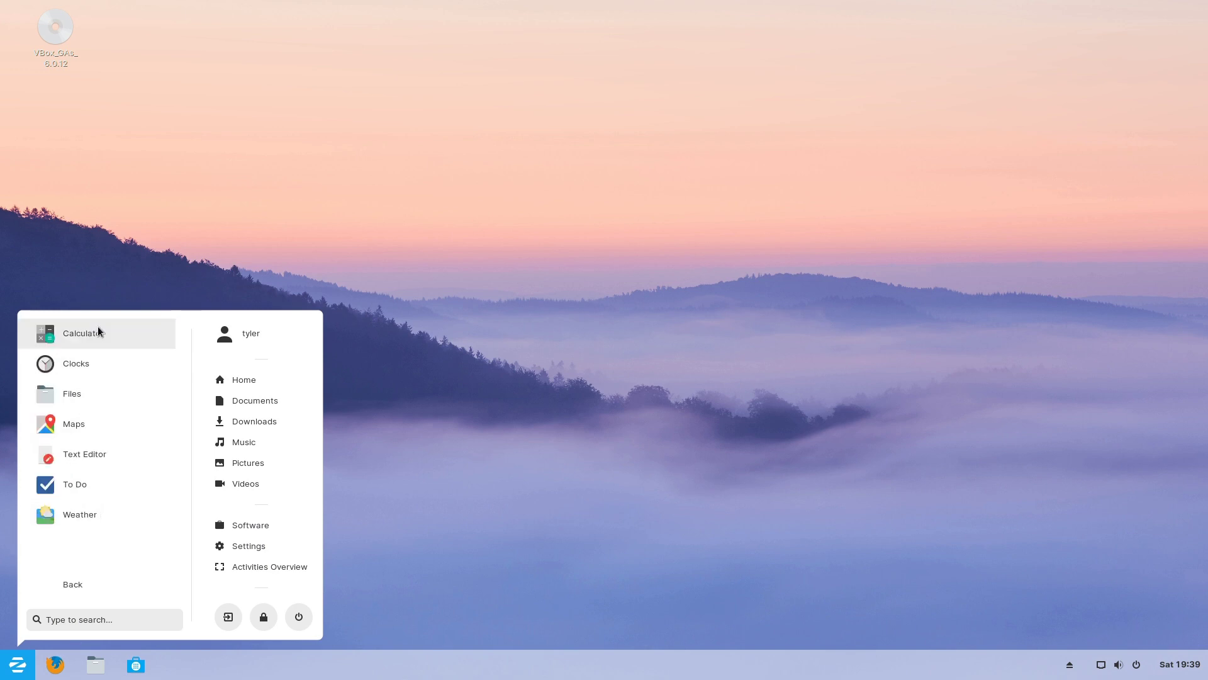
{"action": "left_click", "coordinate": [66, 579]}
{"action": "left_click", "coordinate": [93, 366]}
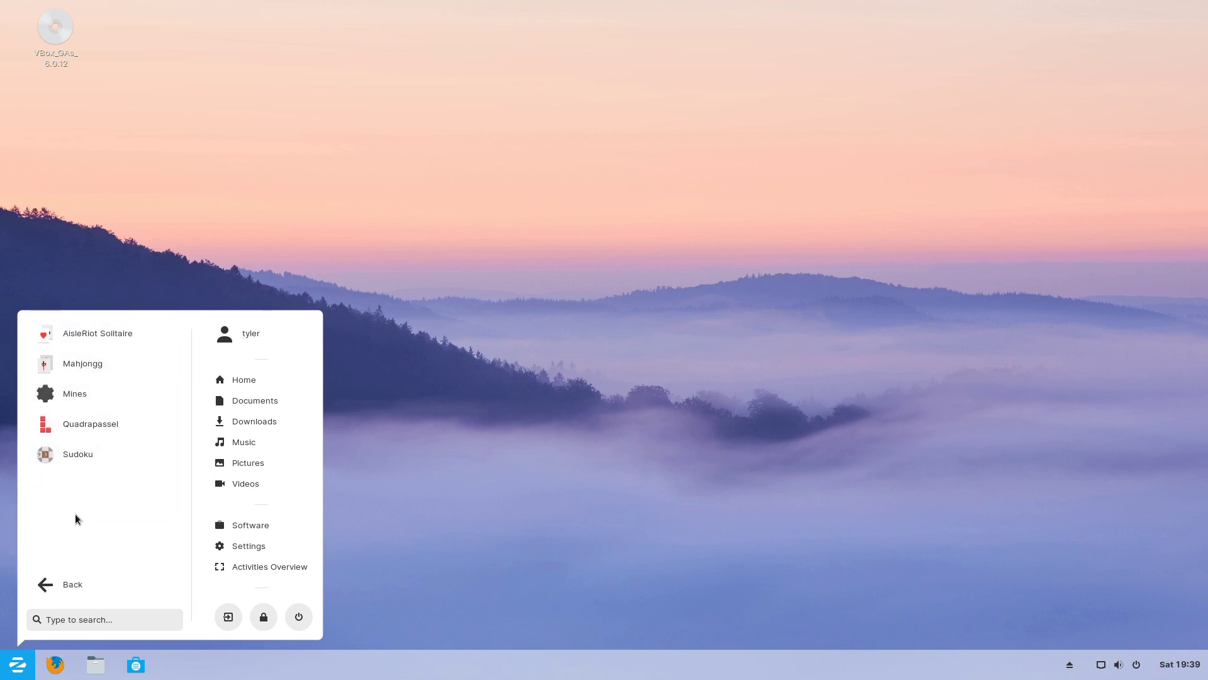
{"action": "left_click", "coordinate": [69, 579]}
{"action": "left_click", "coordinate": [83, 394]}
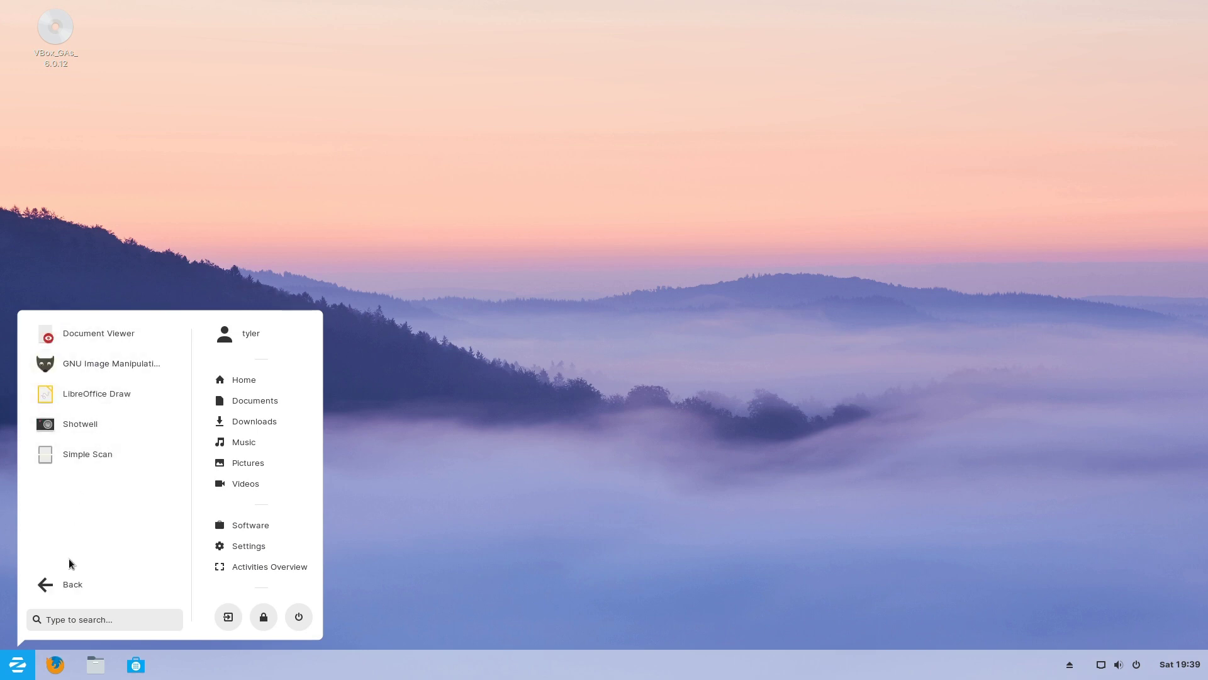
{"action": "left_click", "coordinate": [69, 578]}
{"action": "left_click", "coordinate": [85, 413]}
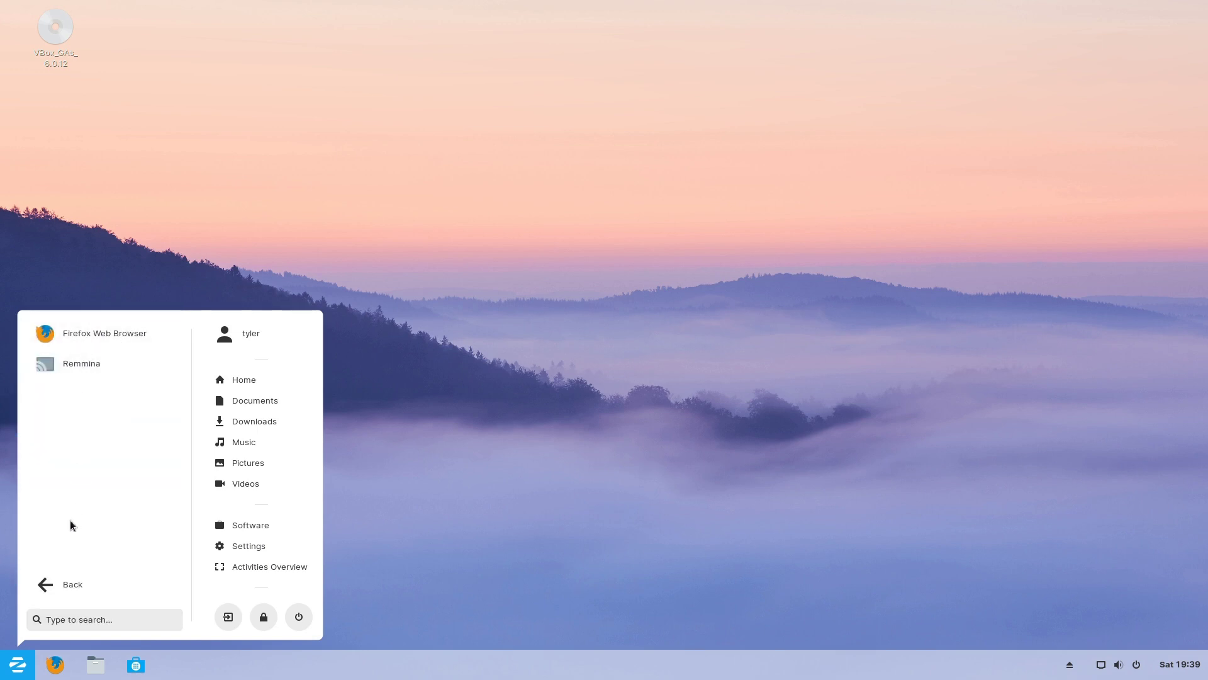
{"action": "left_click", "coordinate": [62, 590]}
{"action": "left_click", "coordinate": [70, 458]}
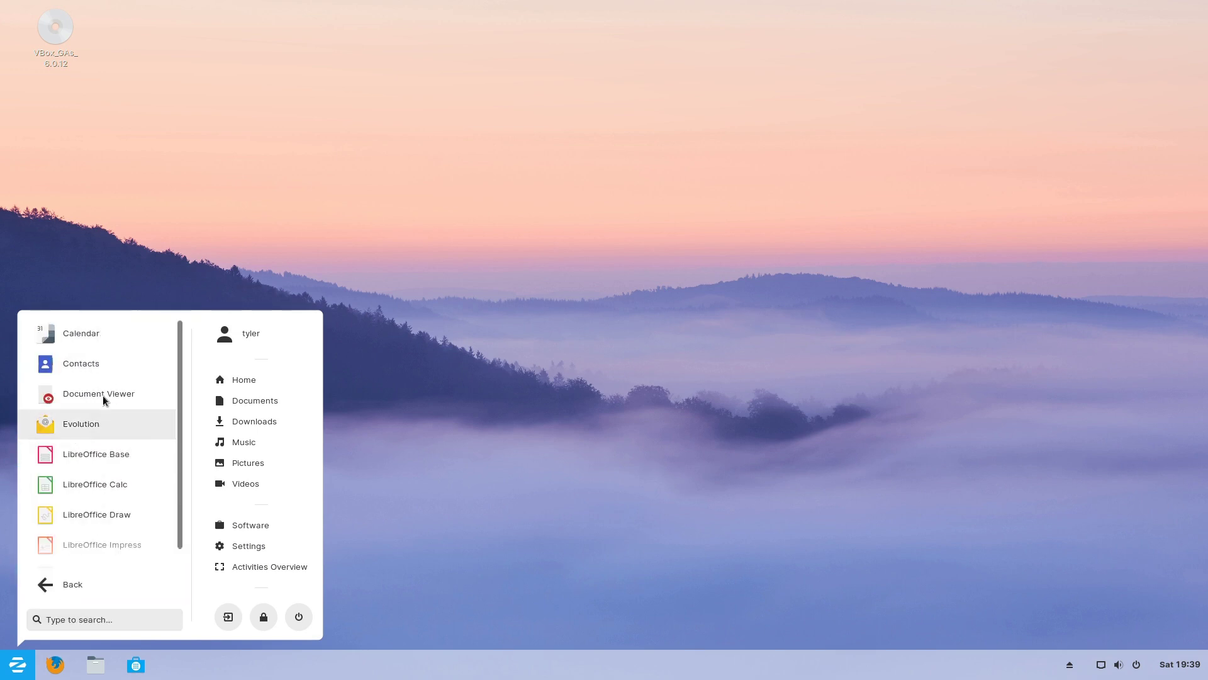
{"action": "left_click", "coordinate": [92, 574]}
{"action": "left_click", "coordinate": [71, 482]}
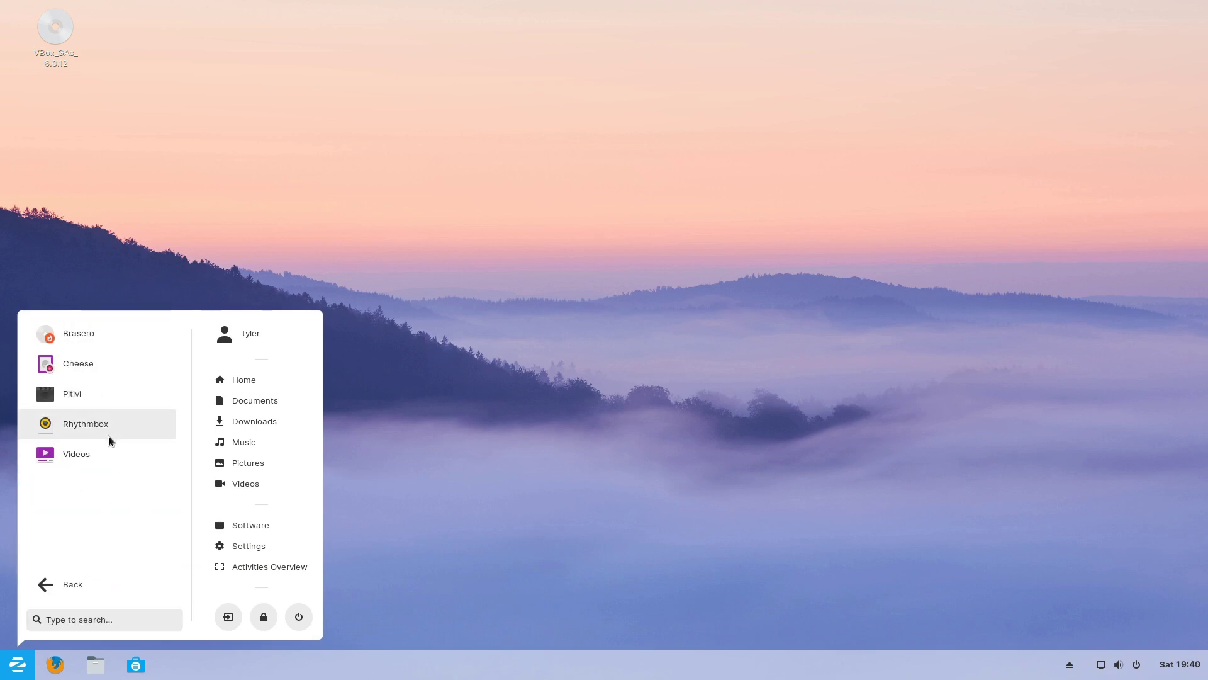
- Search the Zorin menu for "zo" and open Zorin Appearance
{"action": "left_click", "coordinate": [109, 618]}
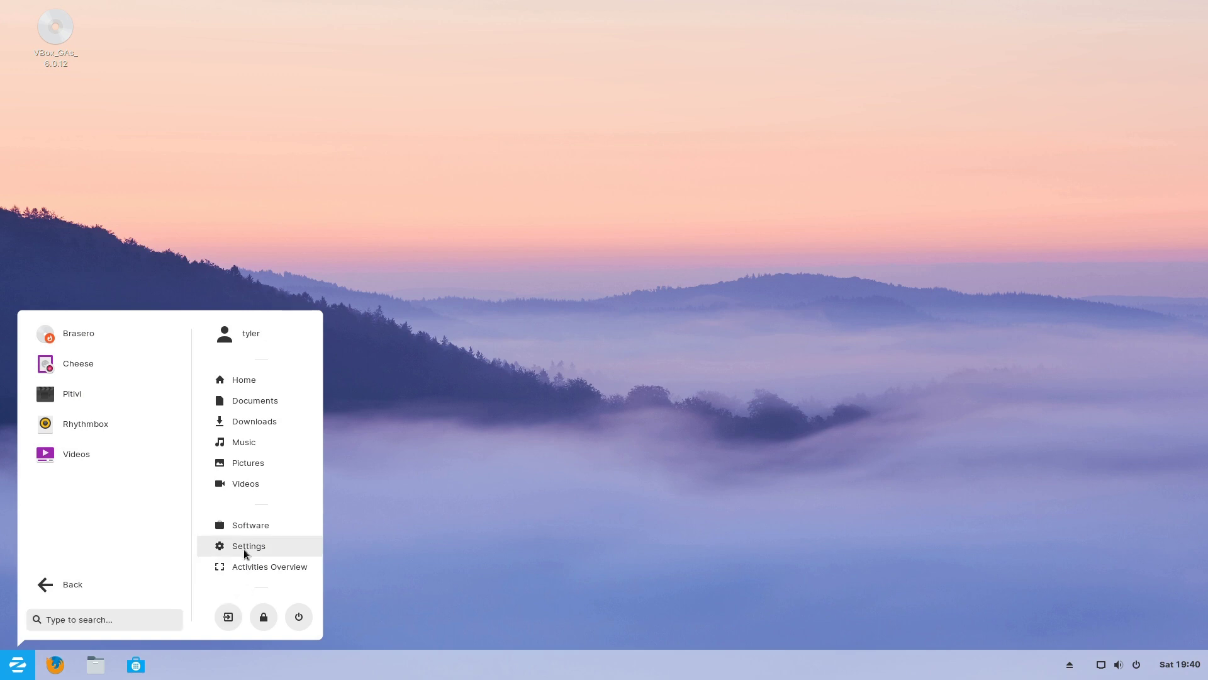
{"action": "type", "text": "zo"}
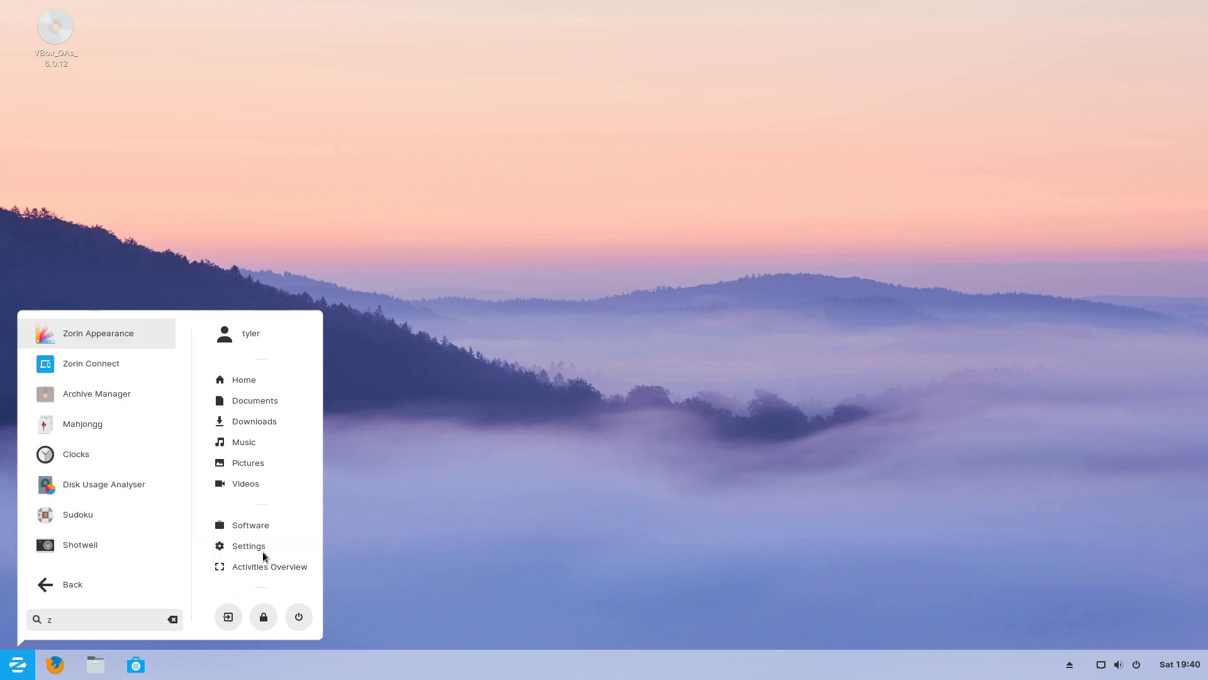
{"action": "left_click", "coordinate": [126, 329]}
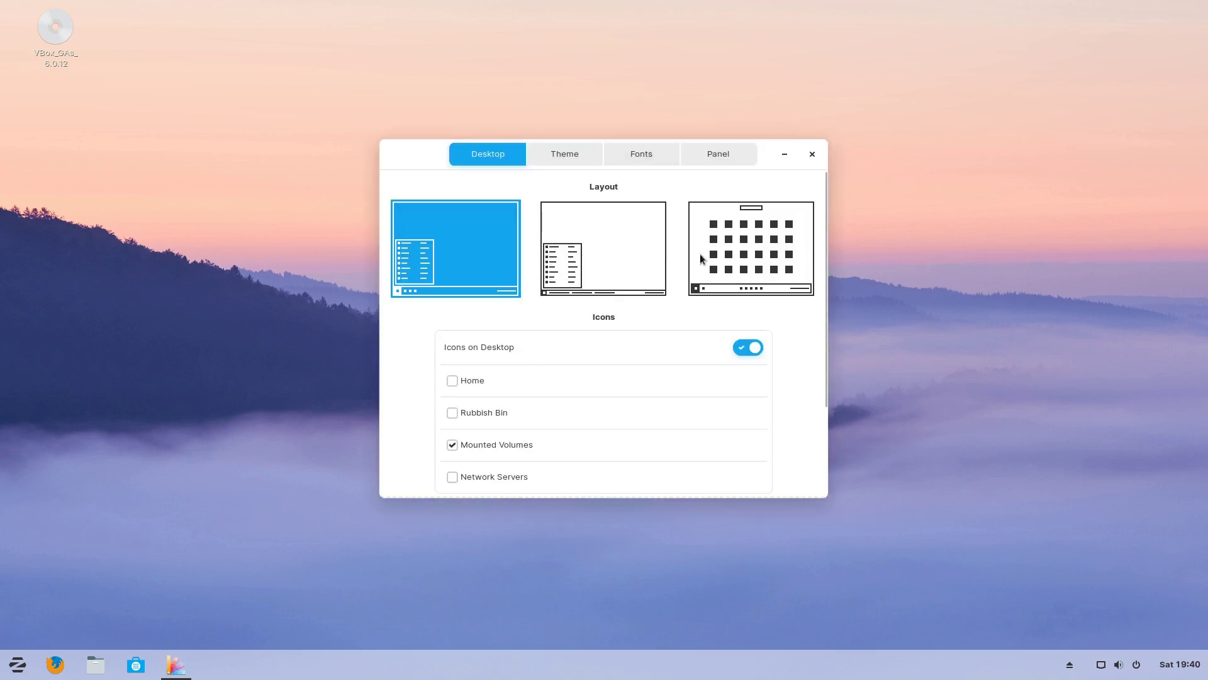
- Preview the app-grid layout and the window-list taskbar layout, restore the first layout, and check its Zorin menu
{"action": "left_click", "coordinate": [751, 249]}
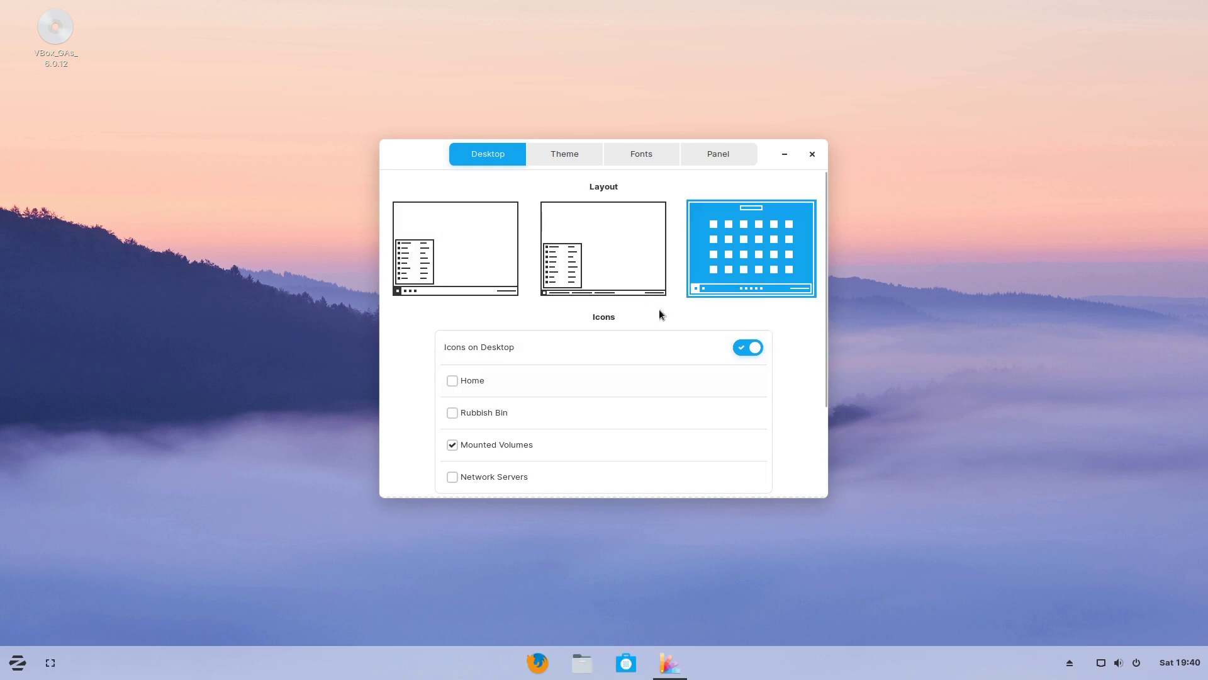
{"action": "left_click", "coordinate": [600, 253]}
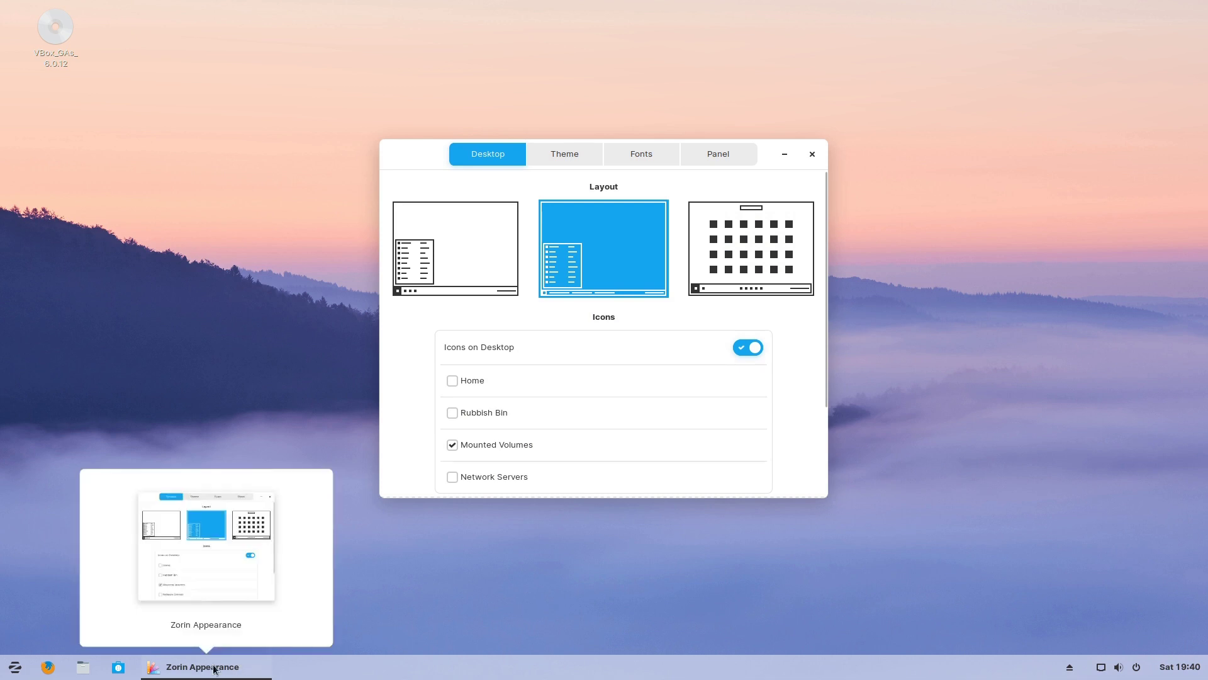
{"action": "left_click", "coordinate": [465, 255]}
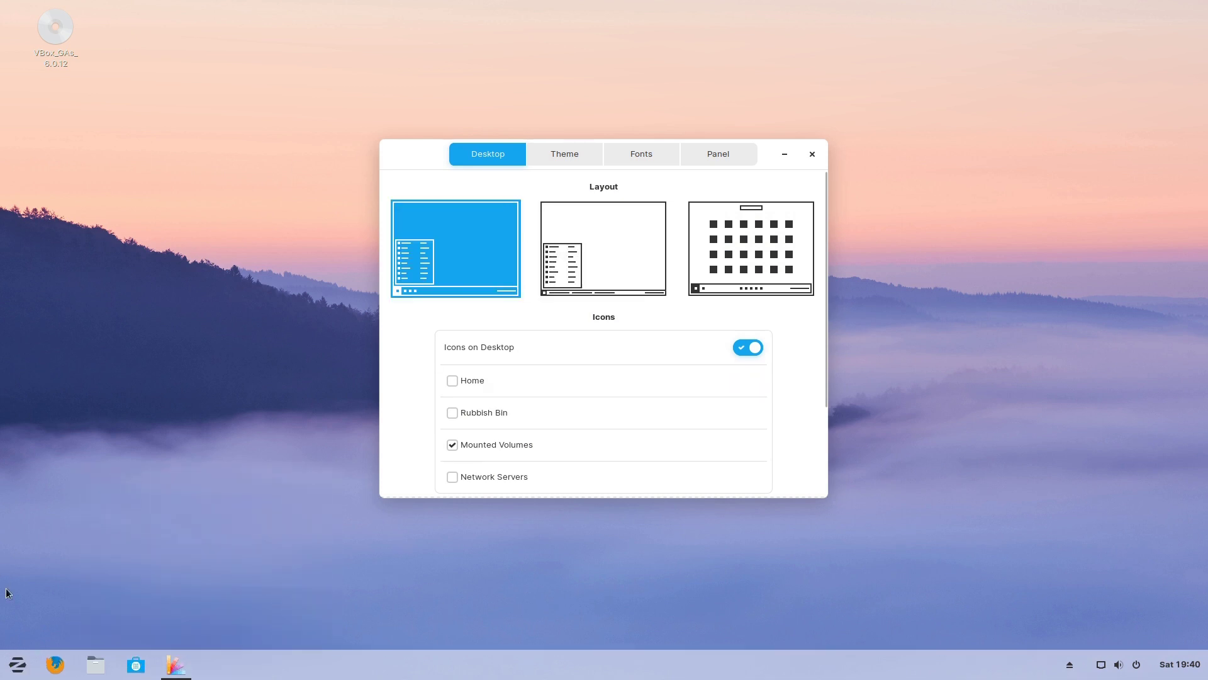
{"action": "left_click", "coordinate": [6, 671]}
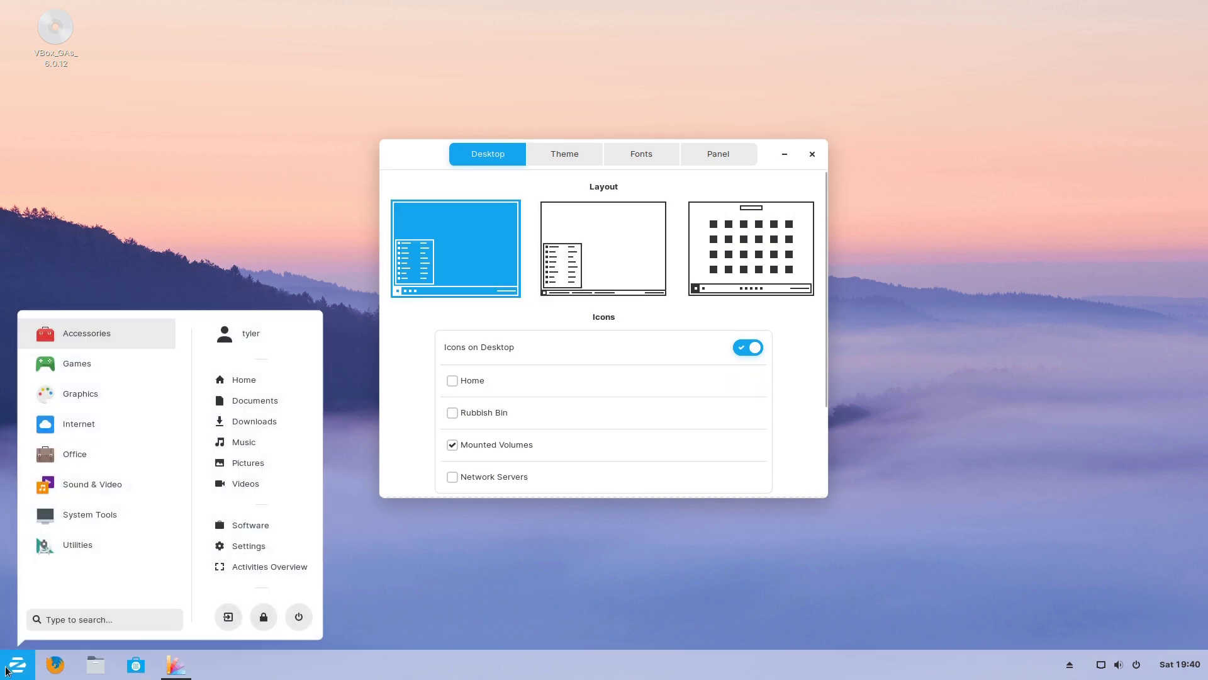
{"action": "left_click", "coordinate": [473, 616]}
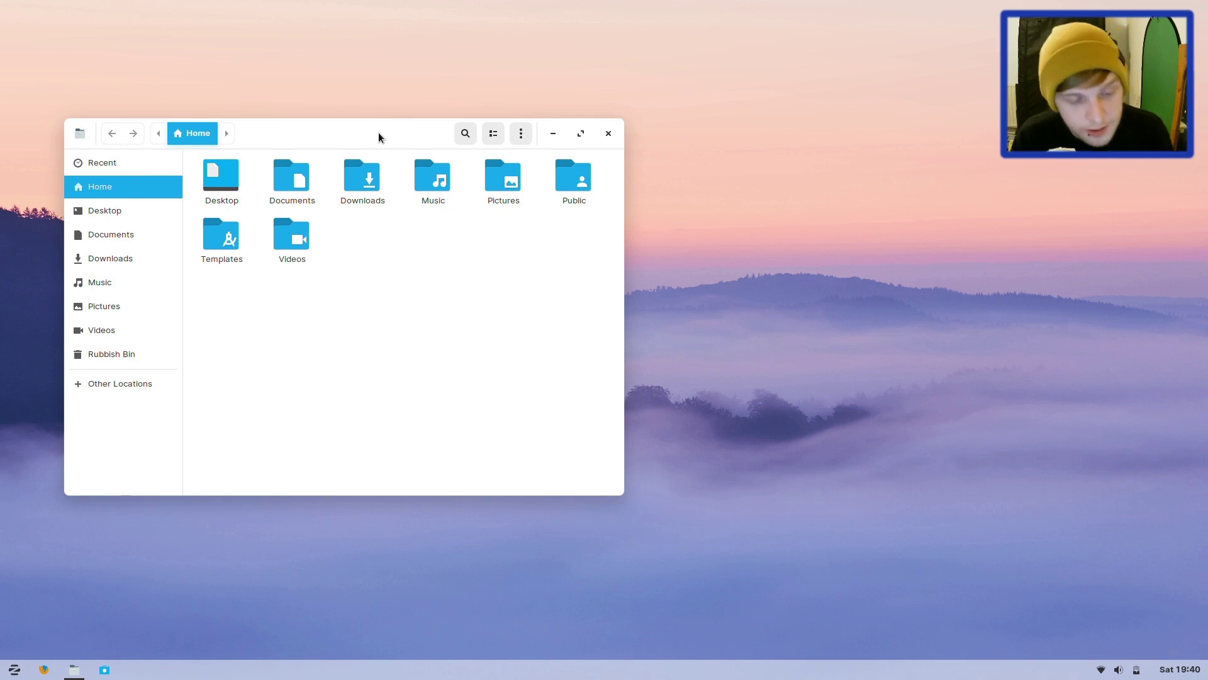
- Look through the Zorin menu's Accessories category down to its last application and return to the categories
{"action": "left_click", "coordinate": [14, 669]}
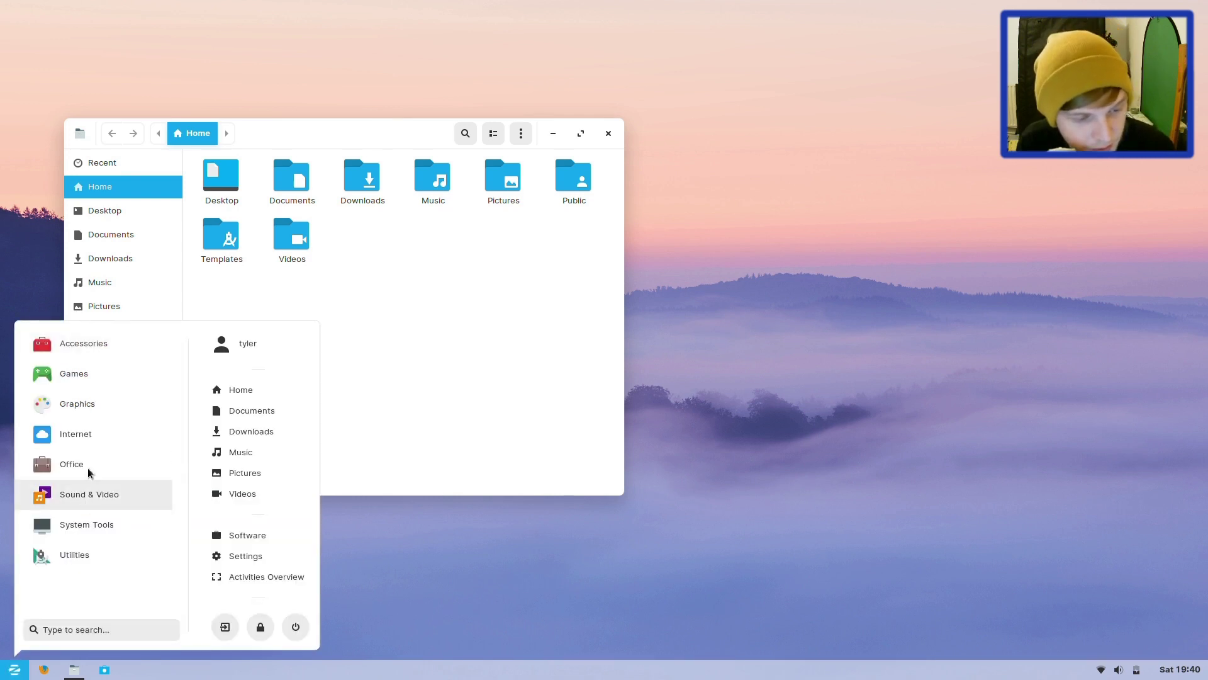
{"action": "left_click", "coordinate": [93, 345]}
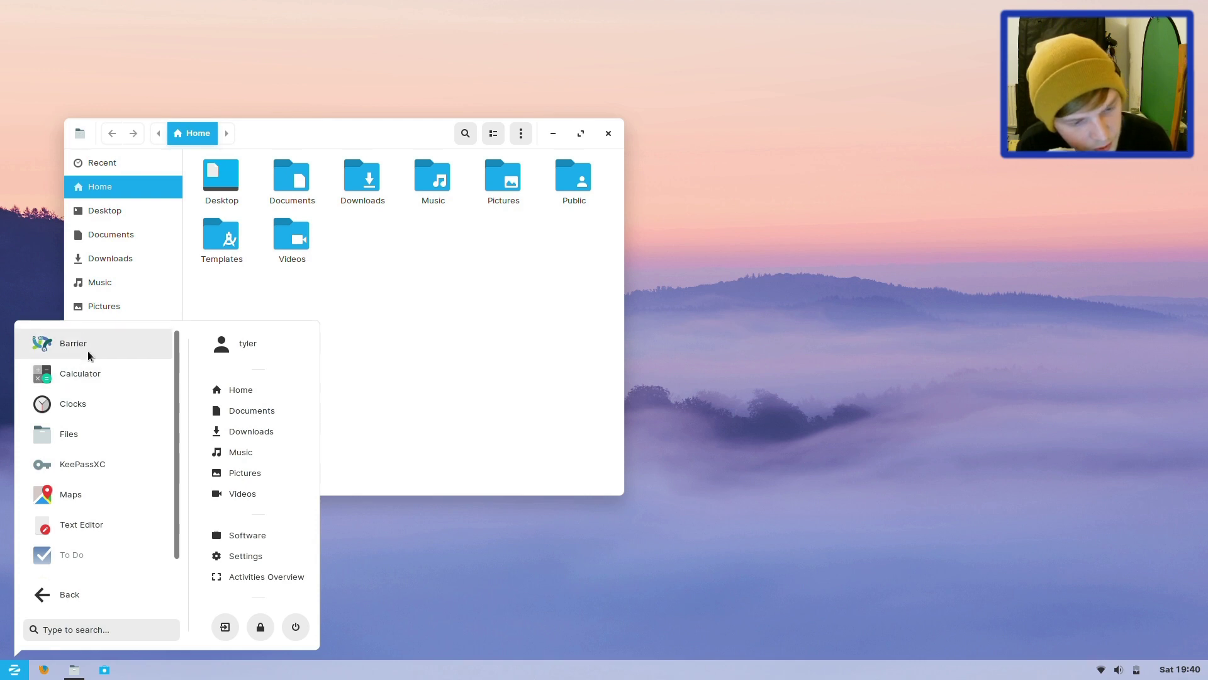
{"action": "scroll", "coordinate": [105, 376], "scroll_direction": "down", "scroll_amount": 1}
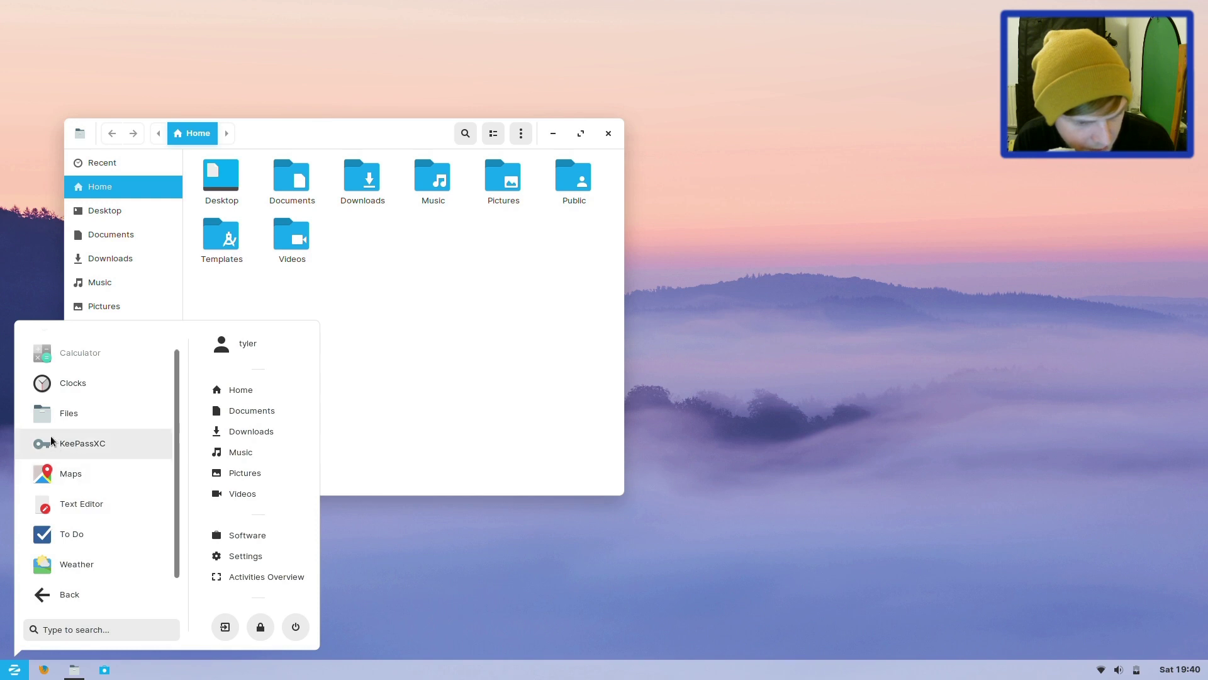
{"action": "left_click", "coordinate": [60, 598]}
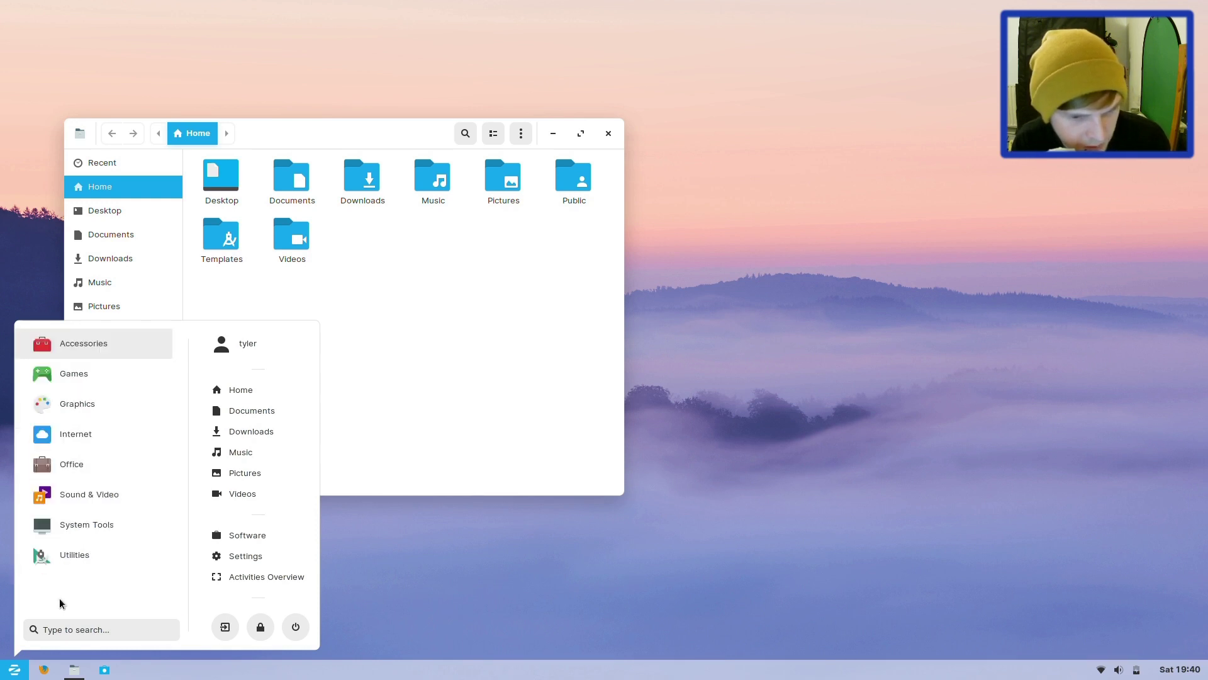
- Look through the full list of installed Games in the Zorin menu and return to the categories
{"action": "left_click", "coordinate": [82, 369]}
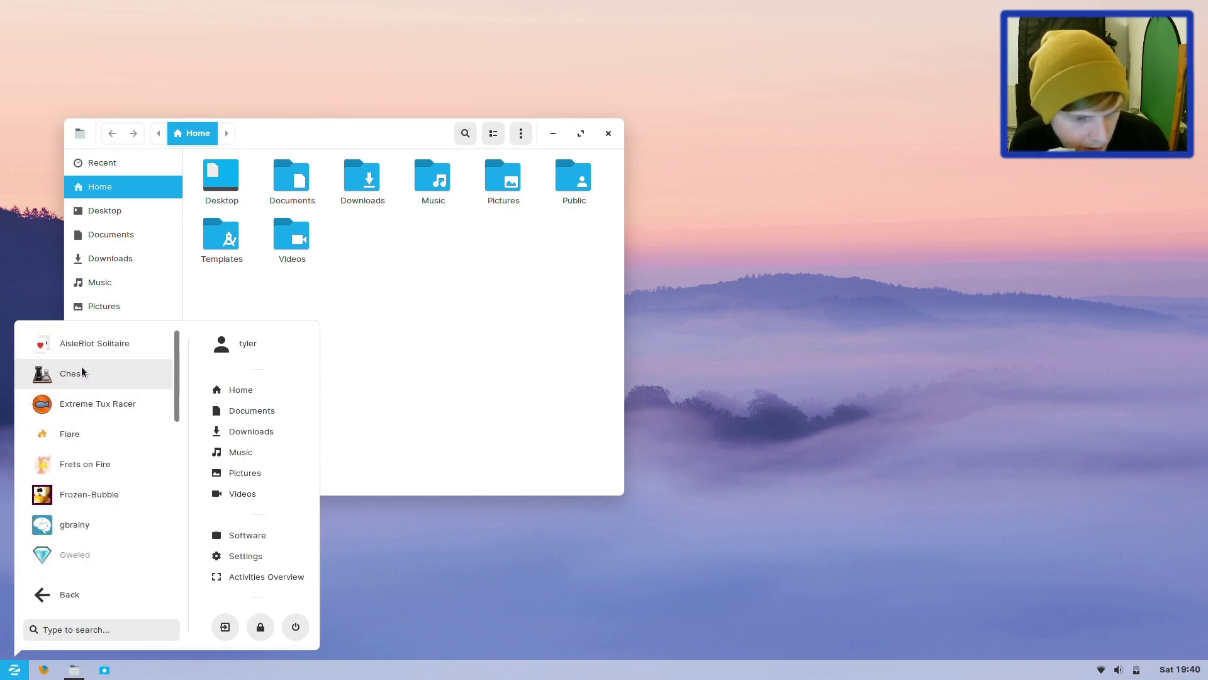
{"action": "scroll", "coordinate": [81, 366], "scroll_direction": "down", "scroll_amount": 5}
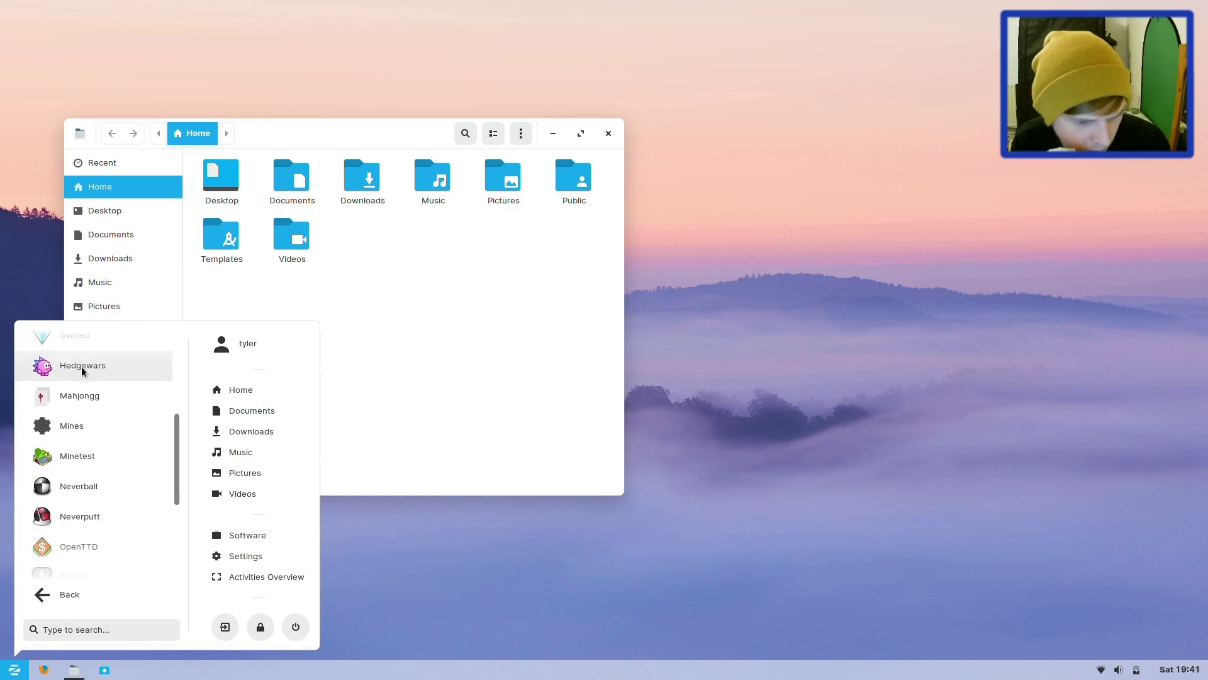
{"action": "scroll", "coordinate": [81, 366], "scroll_direction": "down", "scroll_amount": 6}
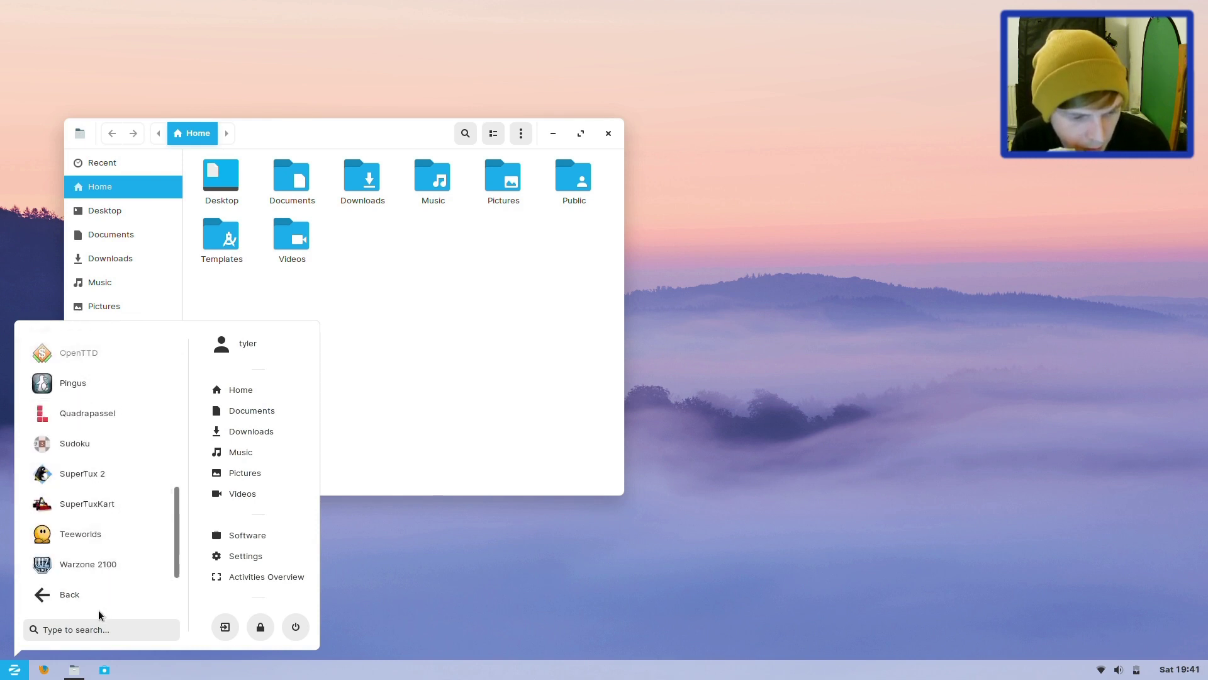
{"action": "left_click", "coordinate": [85, 593]}
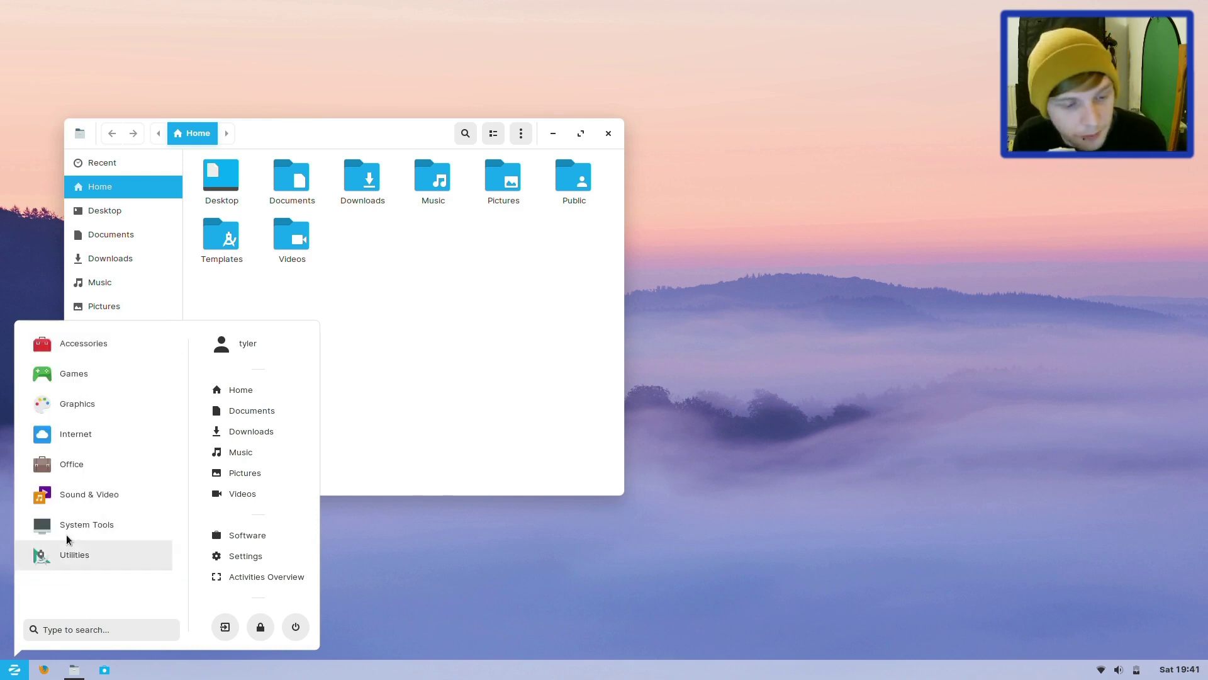
- Look through the Graphics category's applications and open Synfig Studio to view its interface
{"action": "left_click", "coordinate": [77, 412]}
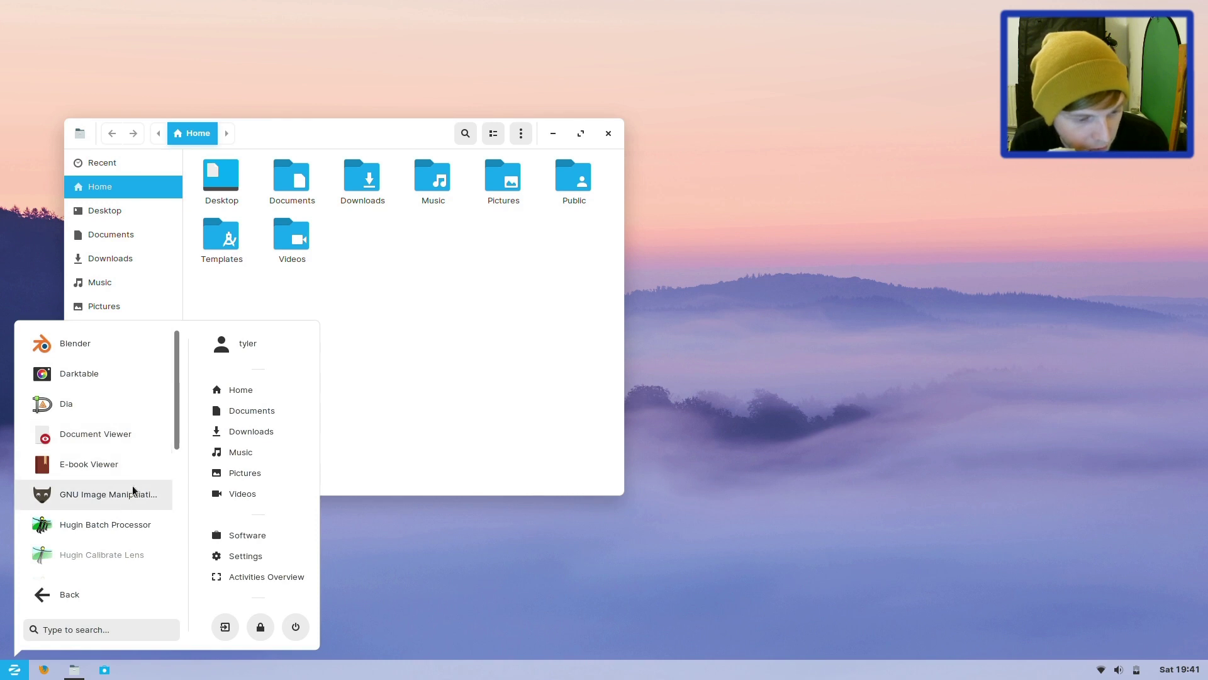
{"action": "scroll", "coordinate": [108, 504], "scroll_direction": "down", "scroll_amount": 2}
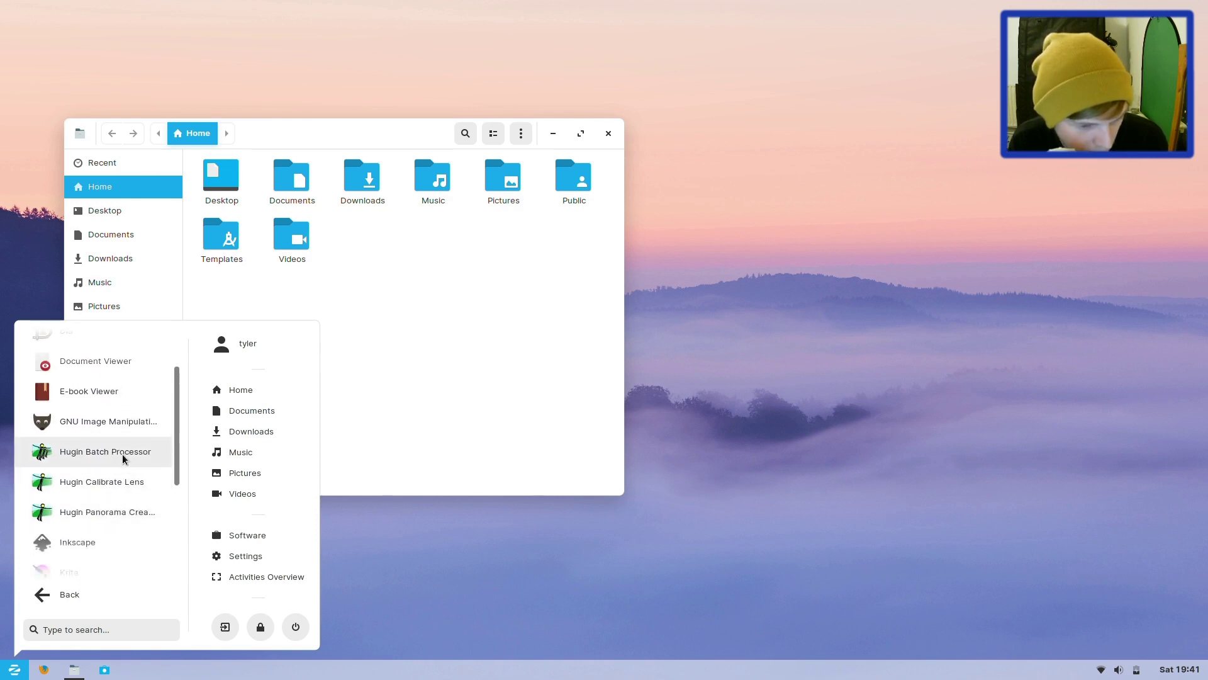
{"action": "scroll", "coordinate": [129, 453], "scroll_direction": "down", "scroll_amount": 2}
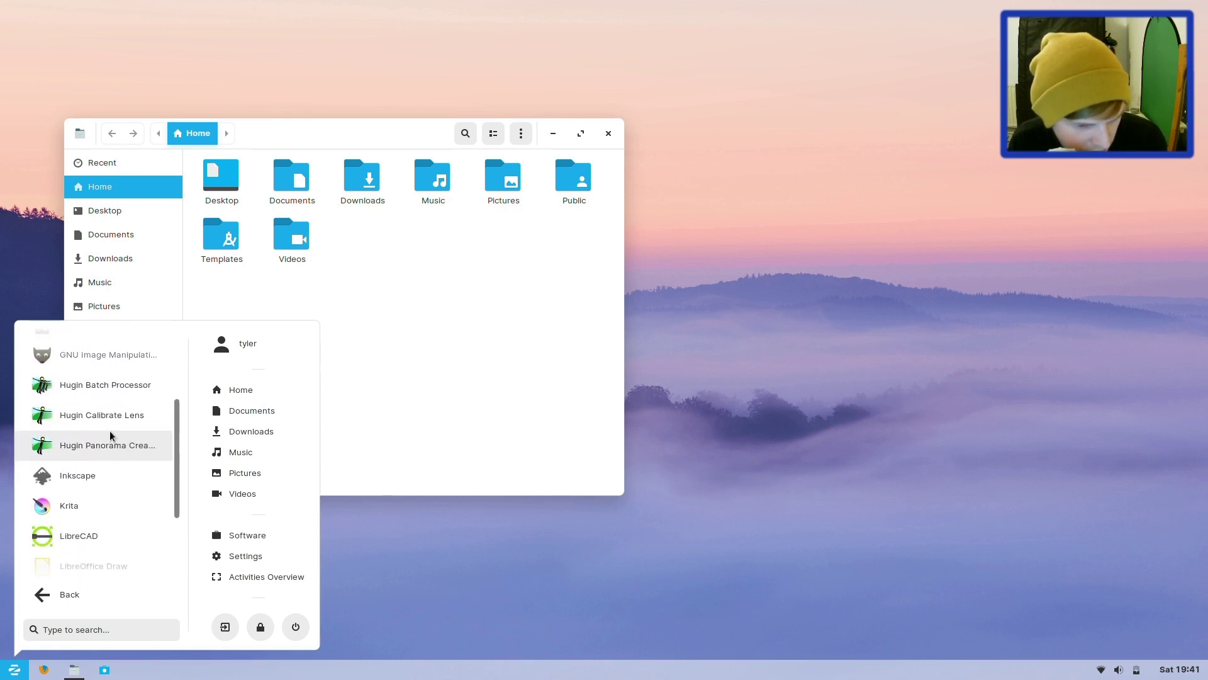
{"action": "scroll", "coordinate": [130, 415], "scroll_direction": "down", "scroll_amount": 3}
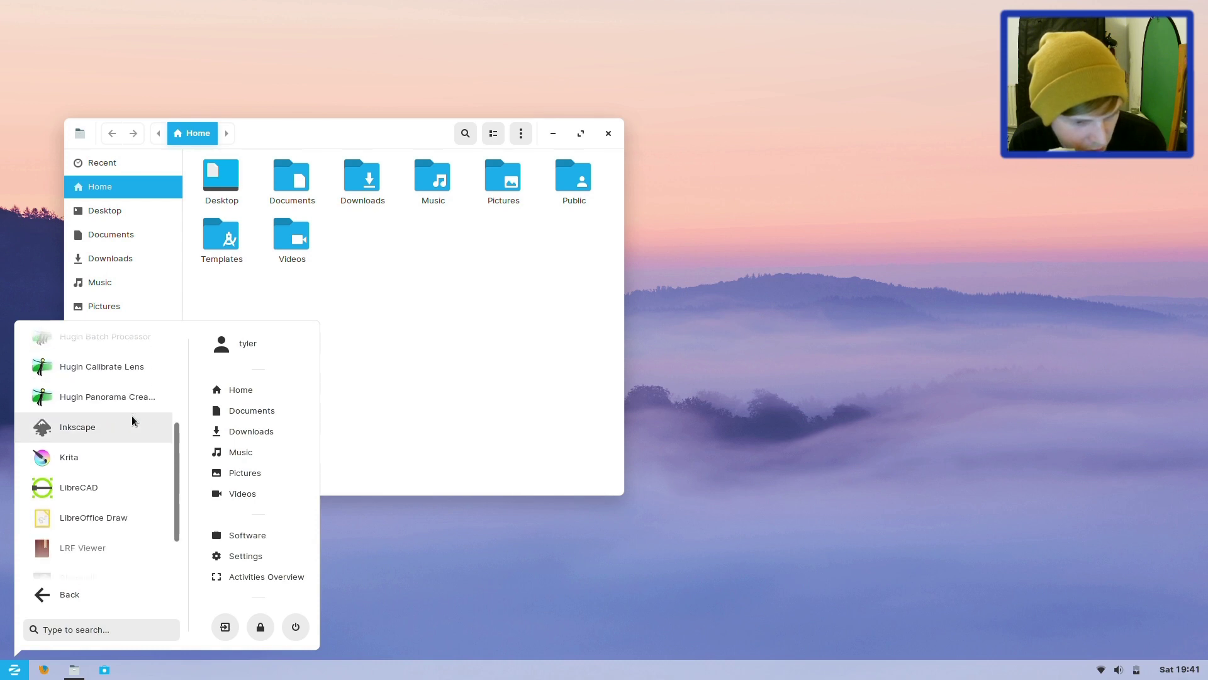
{"action": "scroll", "coordinate": [131, 416], "scroll_direction": "down", "scroll_amount": 1}
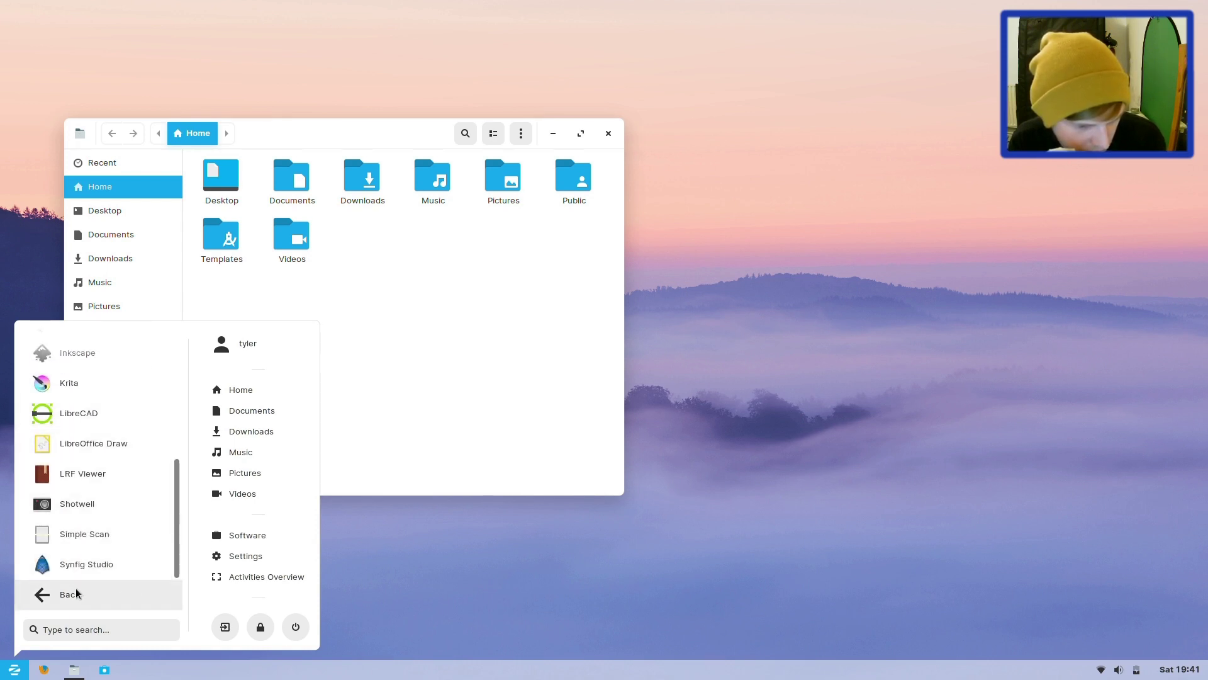
{"action": "left_click", "coordinate": [58, 569]}
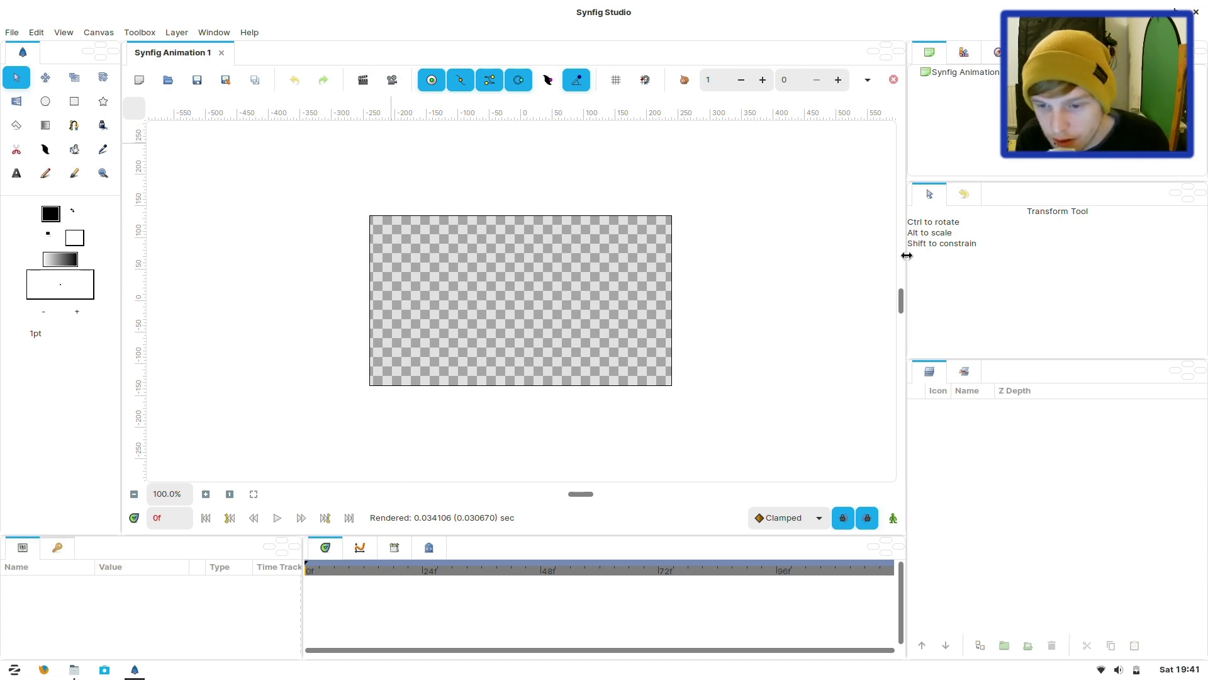
{"action": "left_click_drag", "start_coordinate": [907, 256], "coordinate": [1022, 242]}
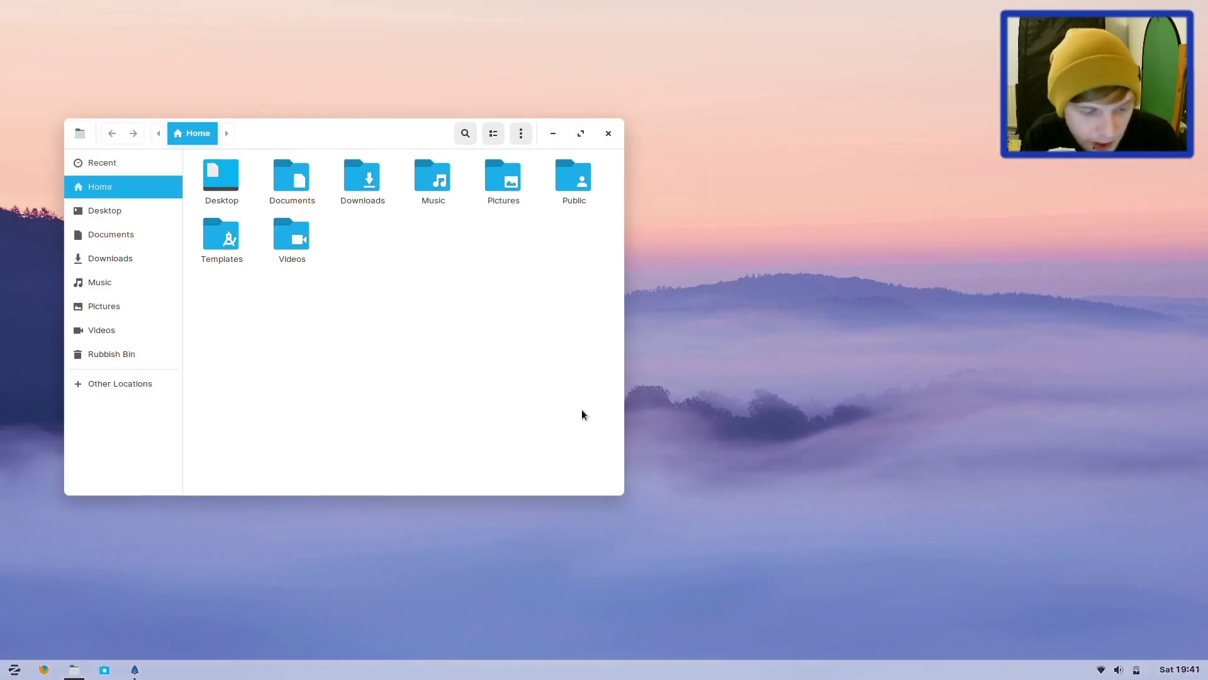
- Open Liferea from the Internet category, view the "Escape Pod 709: In A Wide Sky, Hidden" podcast entry, and close the feed reader
{"action": "left_click", "coordinate": [12, 675]}
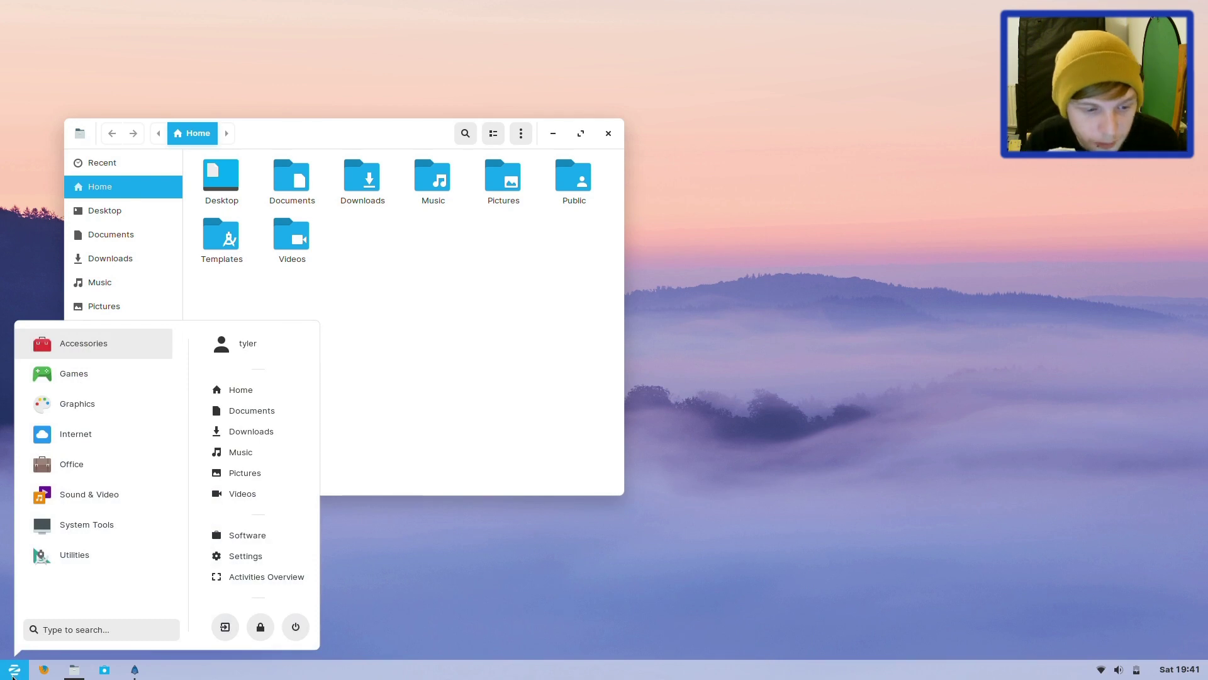
{"action": "left_click", "coordinate": [73, 432]}
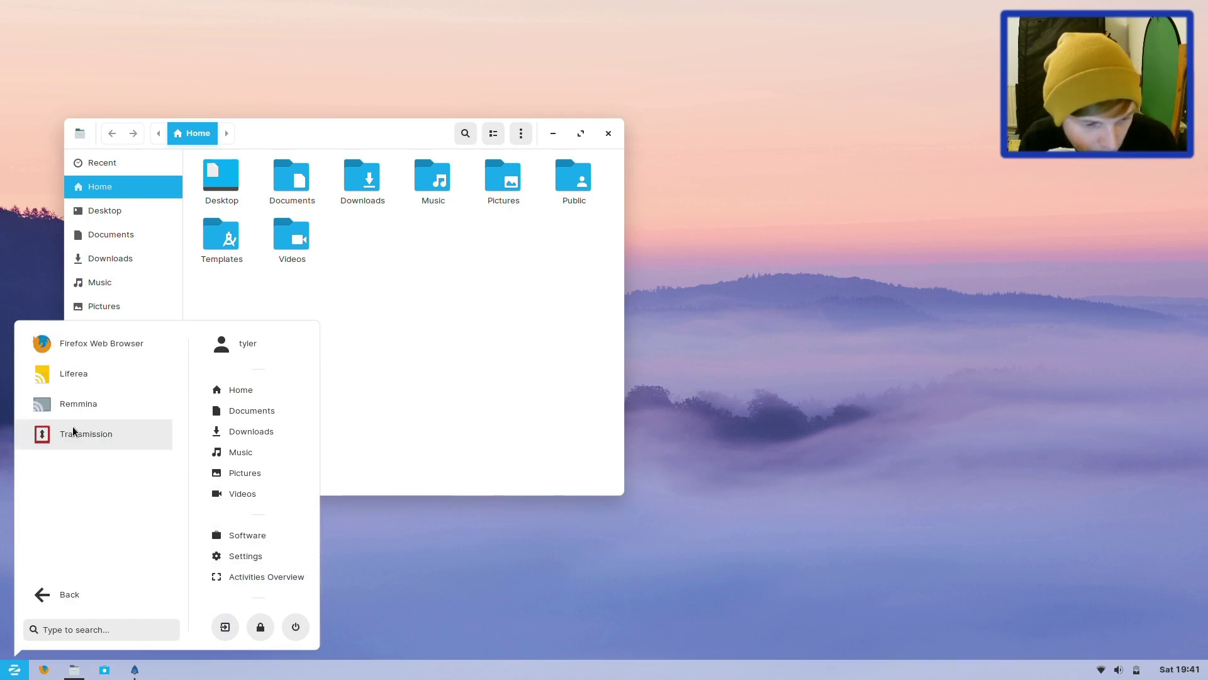
{"action": "left_click", "coordinate": [85, 380]}
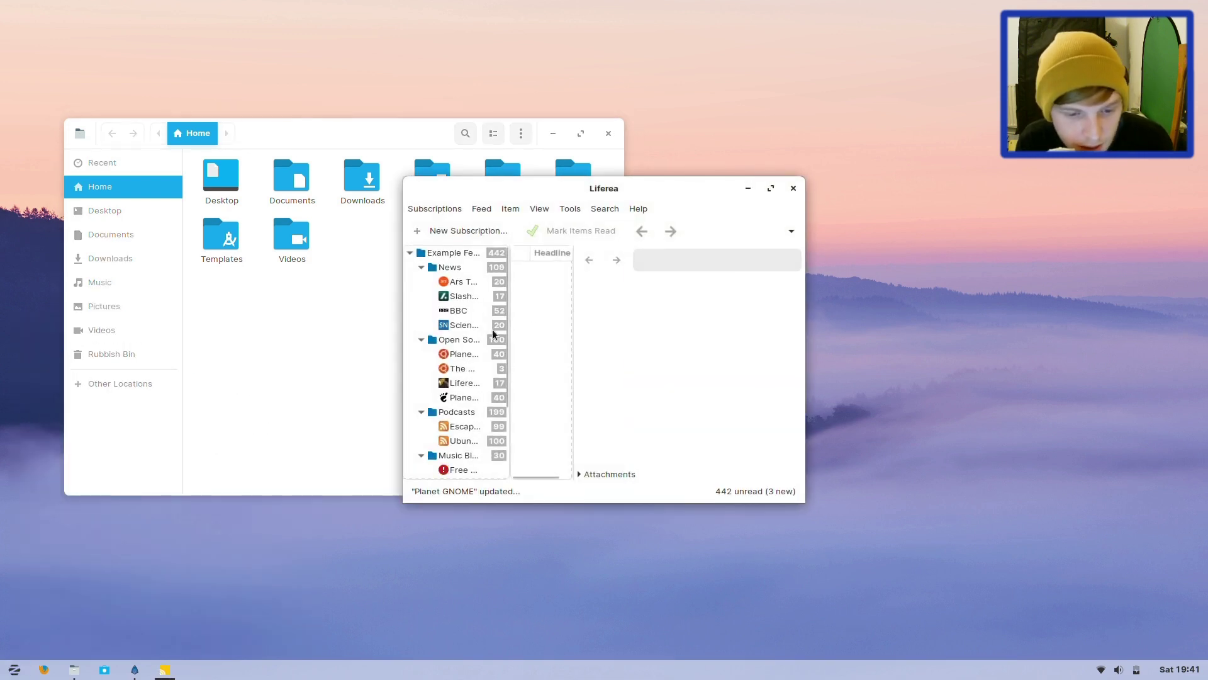
{"action": "left_click", "coordinate": [457, 428]}
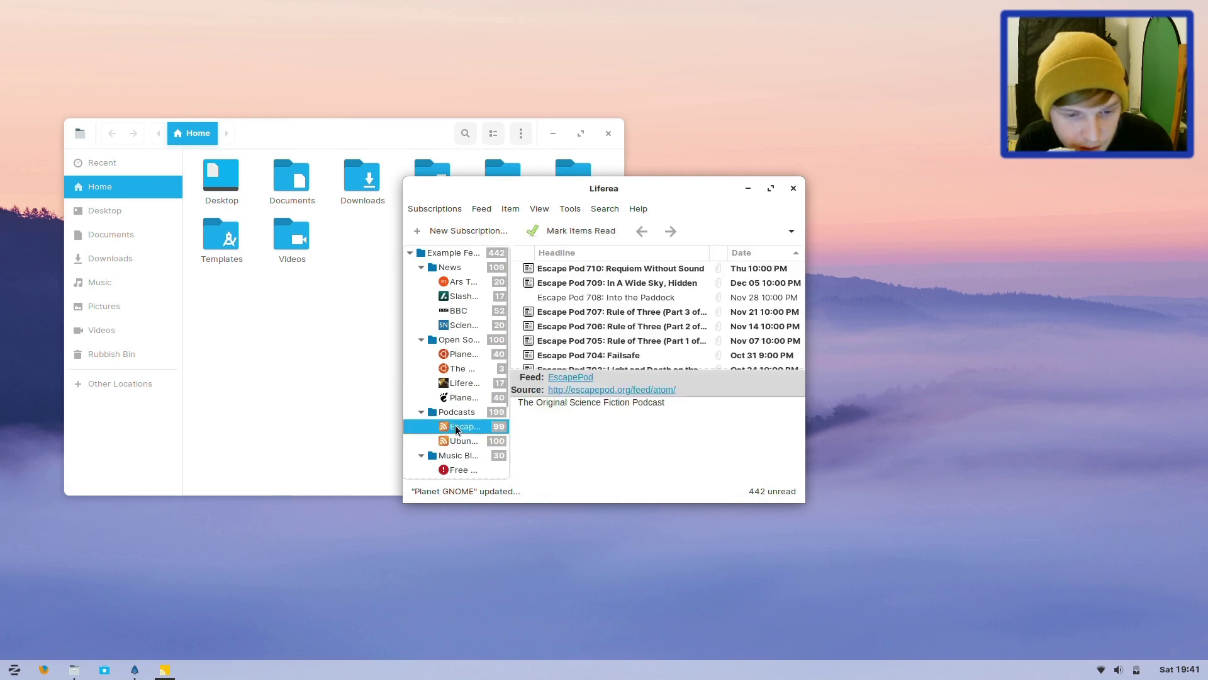
{"action": "left_click", "coordinate": [574, 281]}
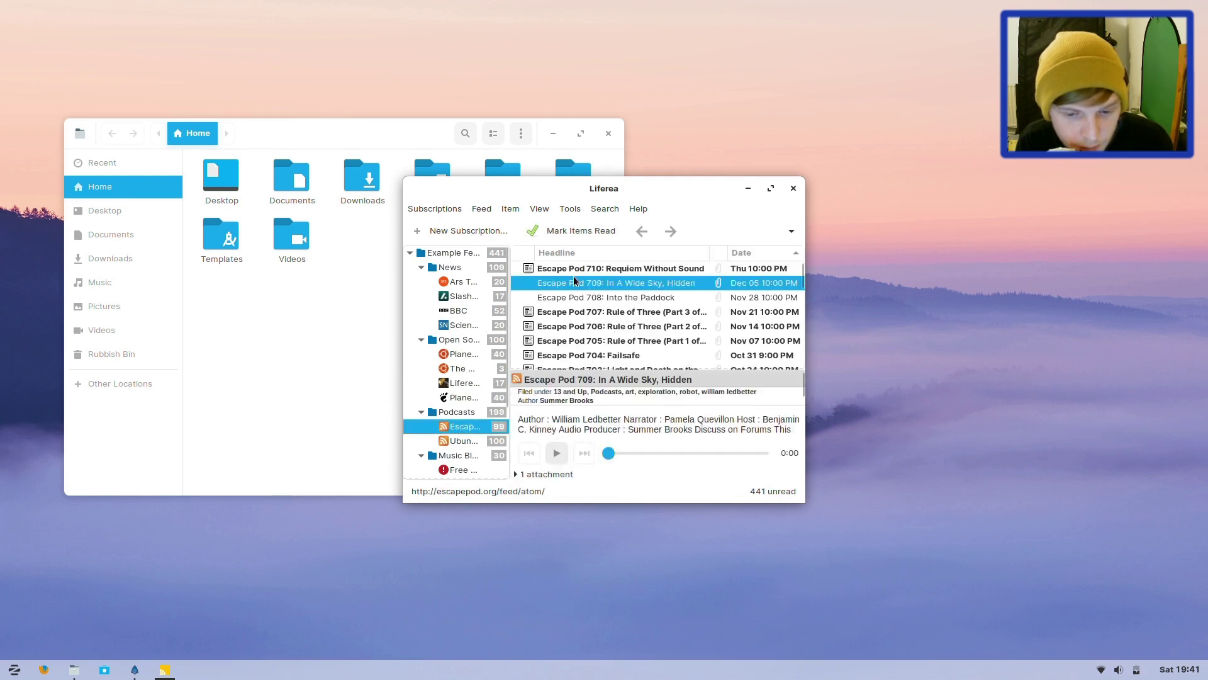
{"action": "left_click", "coordinate": [794, 189]}
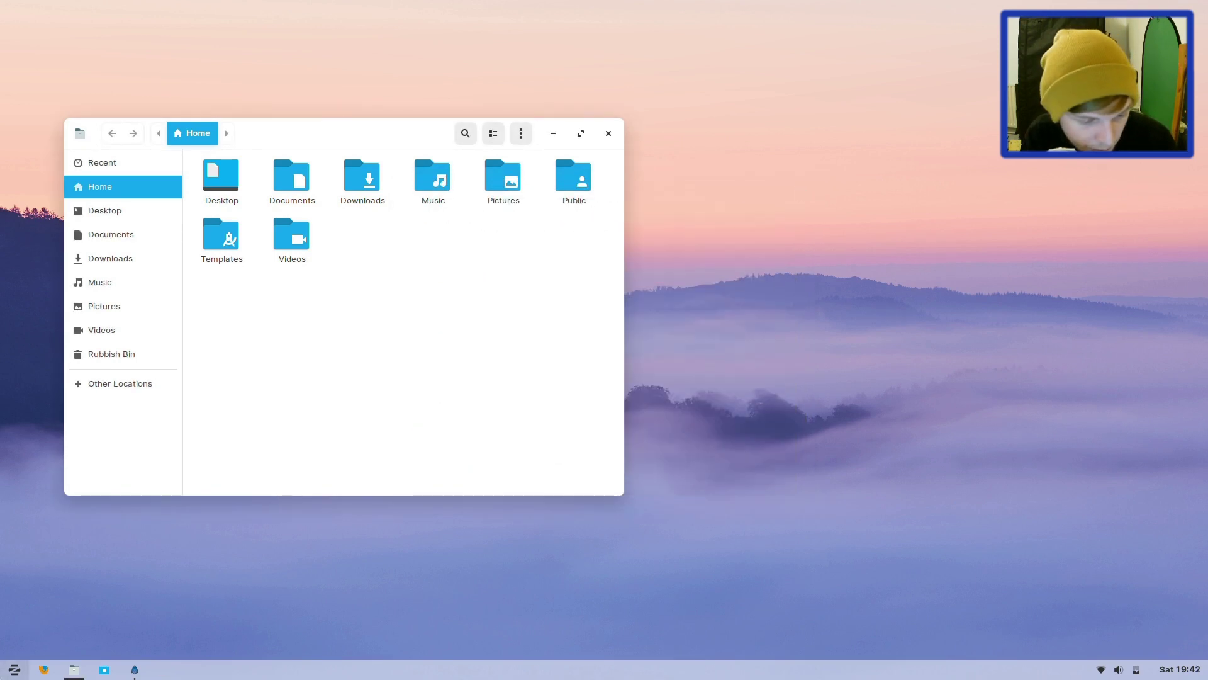
- Look through the Zorin menu's Office category down to its last application and return to the categories
{"action": "key", "text": "super"}
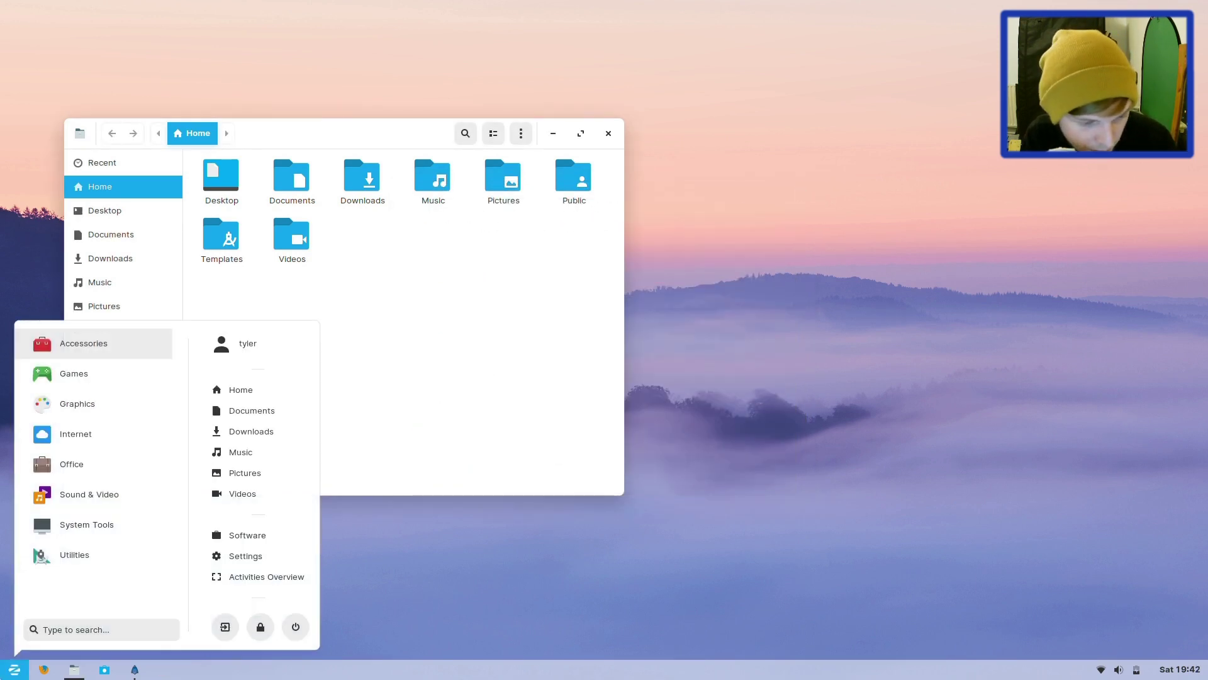
{"action": "left_click", "coordinate": [96, 463]}
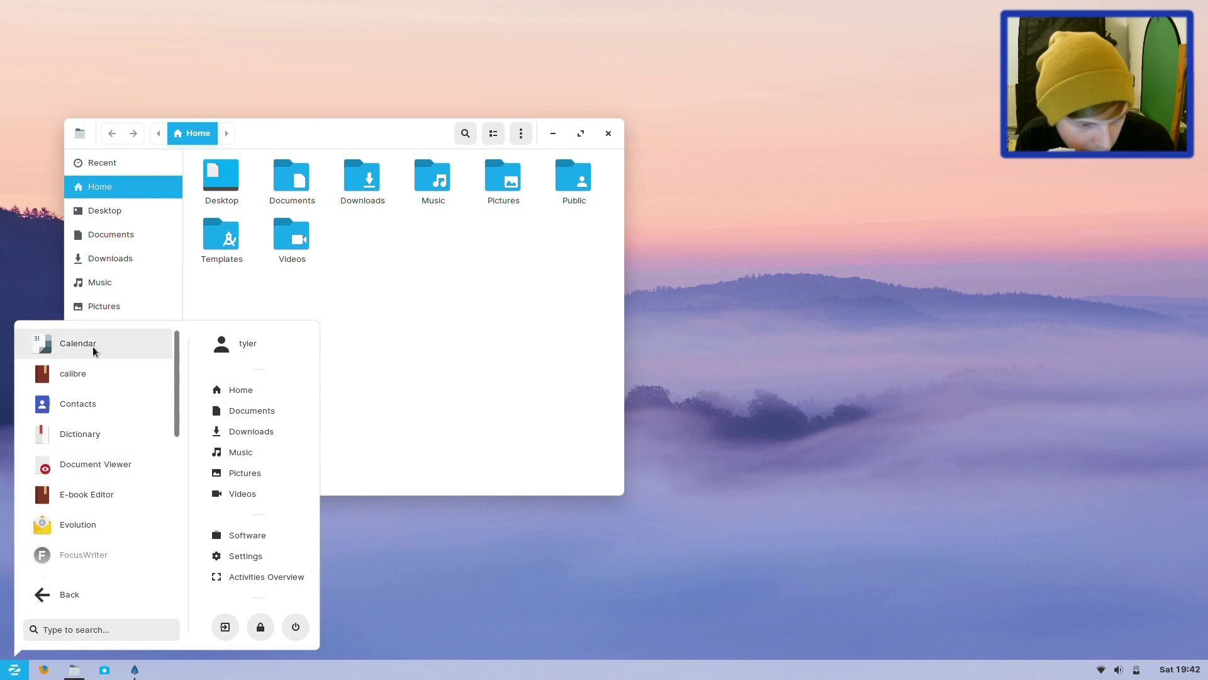
{"action": "scroll", "coordinate": [93, 346], "scroll_direction": "down", "scroll_amount": 3}
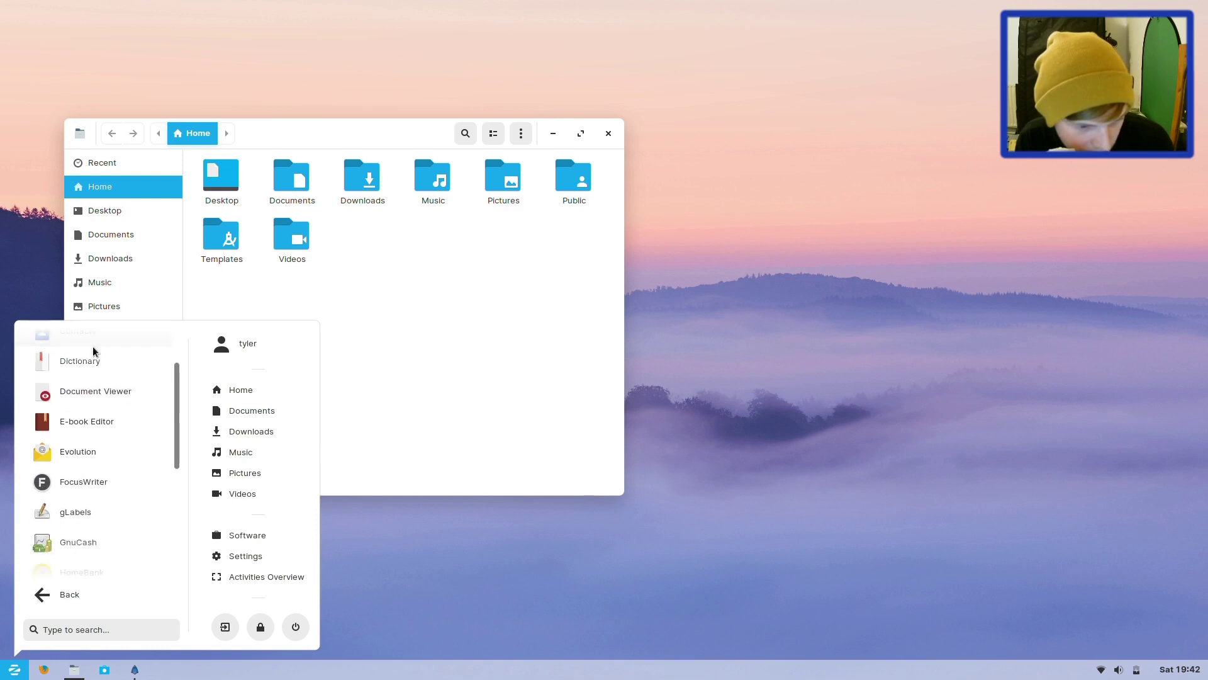
{"action": "scroll", "coordinate": [92, 349], "scroll_direction": "down", "scroll_amount": 3}
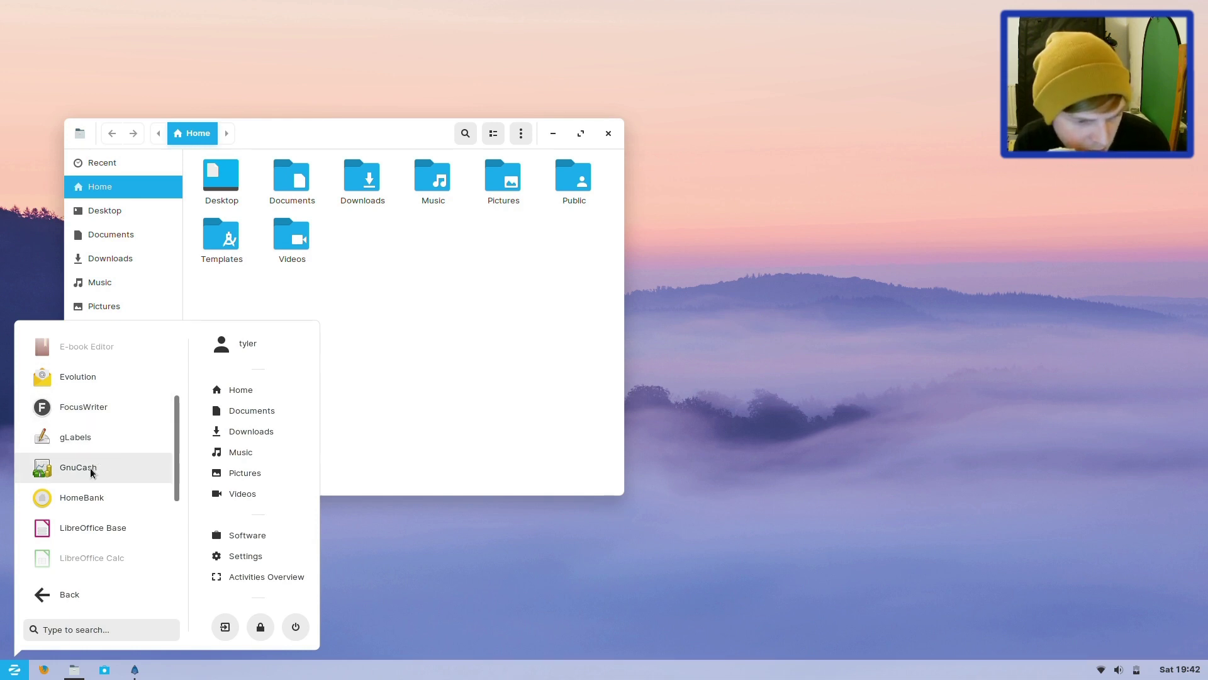
{"action": "scroll", "coordinate": [89, 500], "scroll_direction": "down", "scroll_amount": 7}
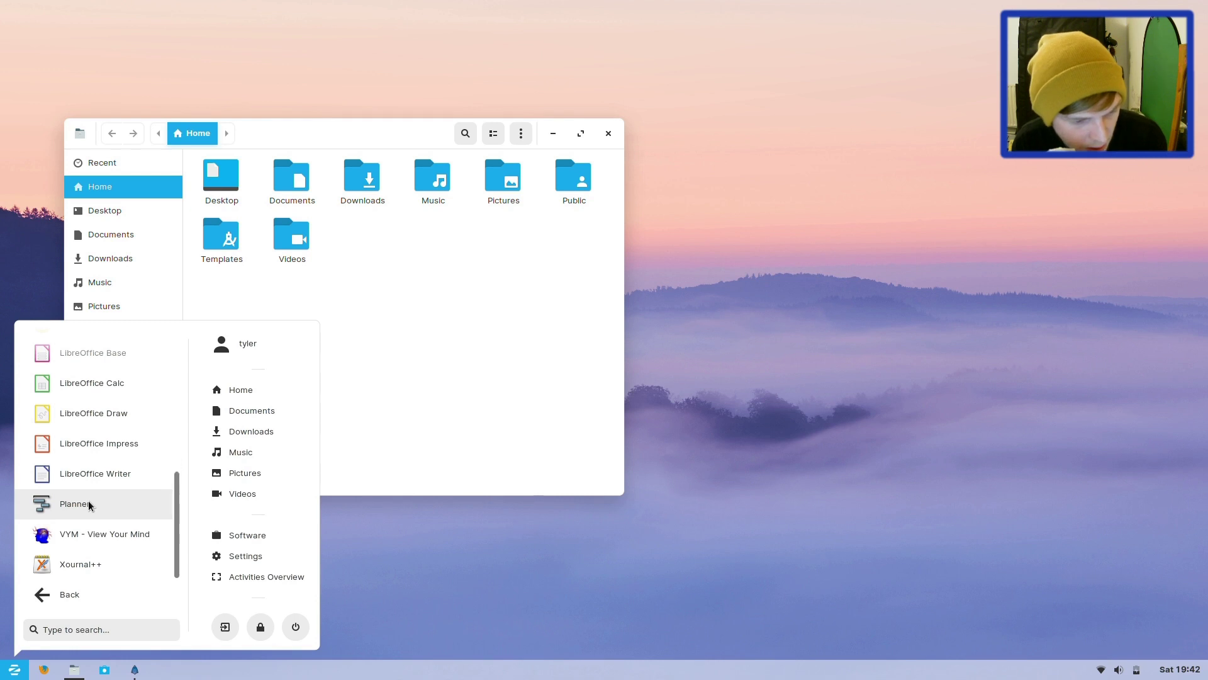
{"action": "left_click", "coordinate": [116, 598]}
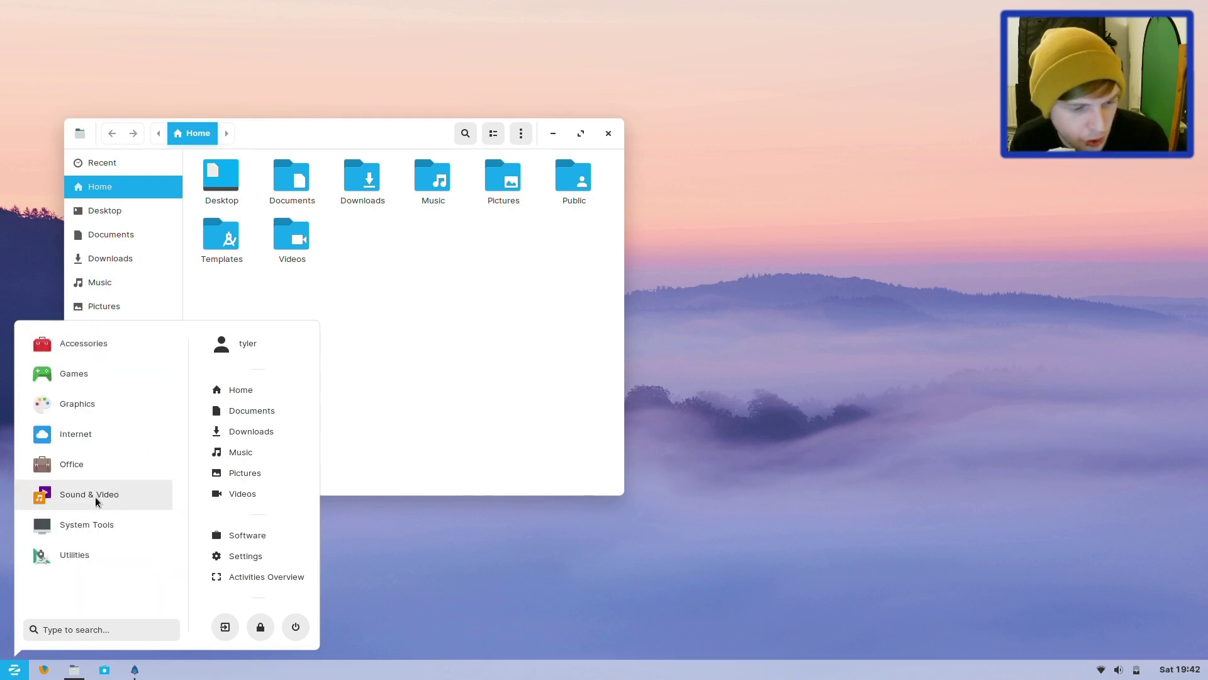
- Launch Green Recorder from the Sound & Video category and bring that category's application list back up
{"action": "left_click", "coordinate": [133, 485]}
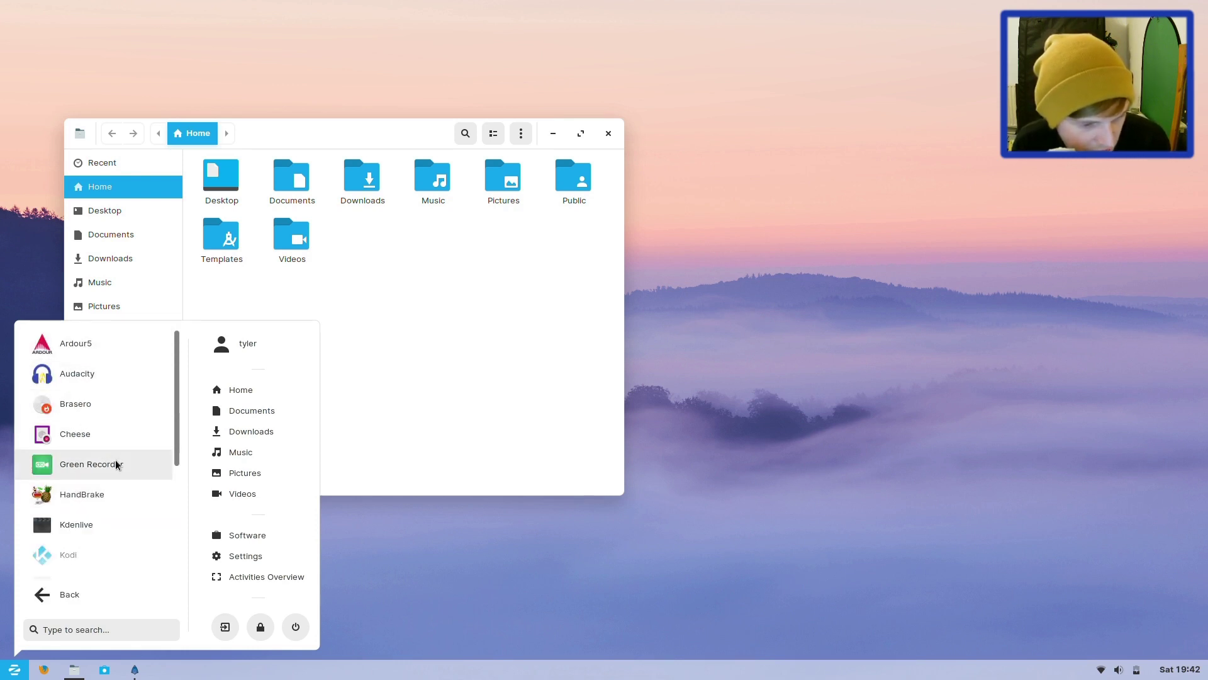
{"action": "left_click", "coordinate": [160, 464]}
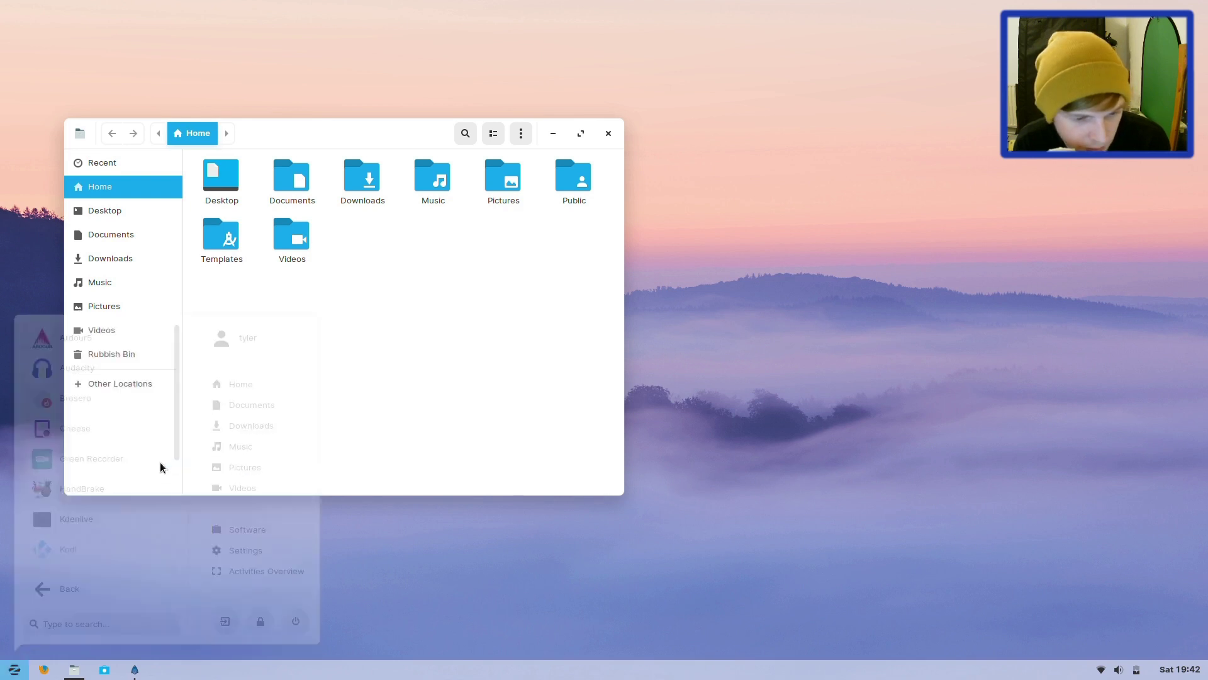
{"action": "key", "text": "super"}
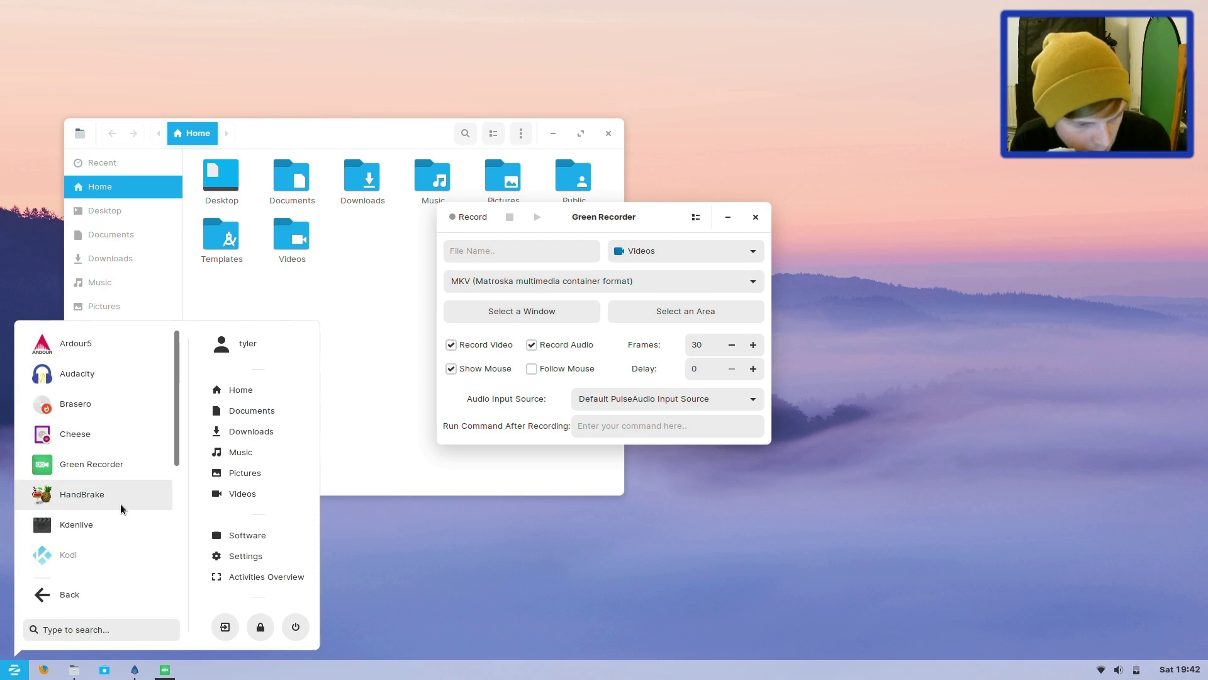
- Launch Kdenlive and OBS from the Zorin menu's Sound & Video category
{"action": "scroll", "coordinate": [123, 526], "scroll_direction": "down", "scroll_amount": 4}
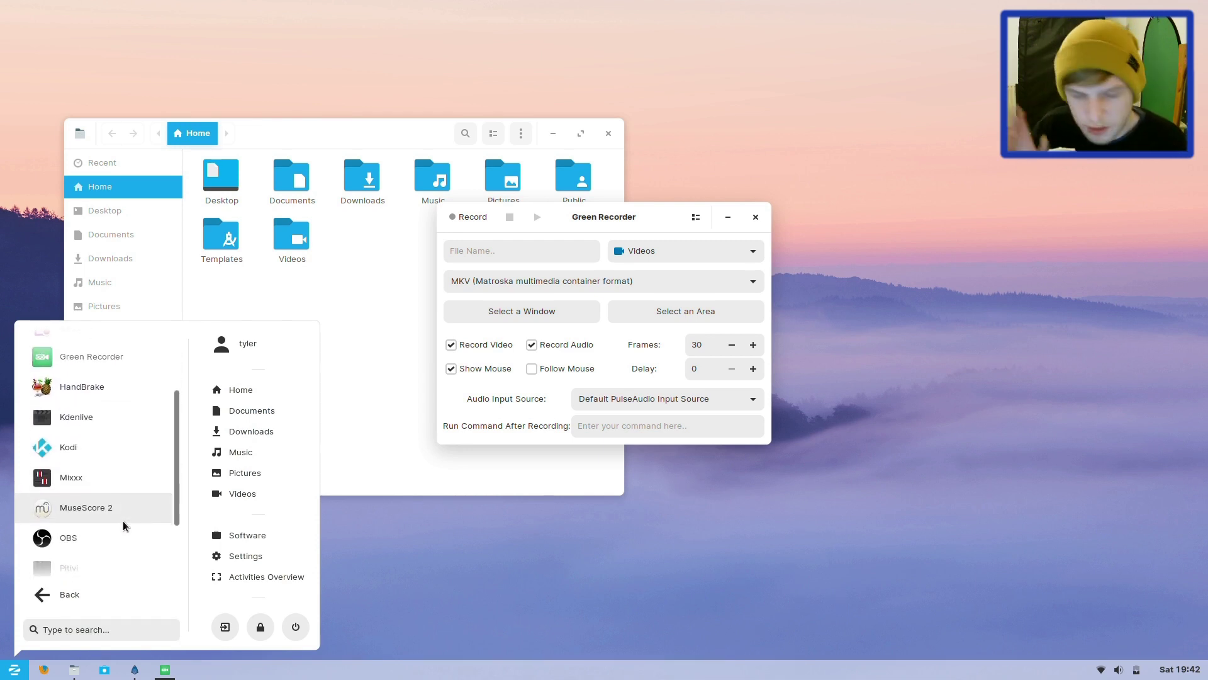
{"action": "left_click", "coordinate": [85, 425]}
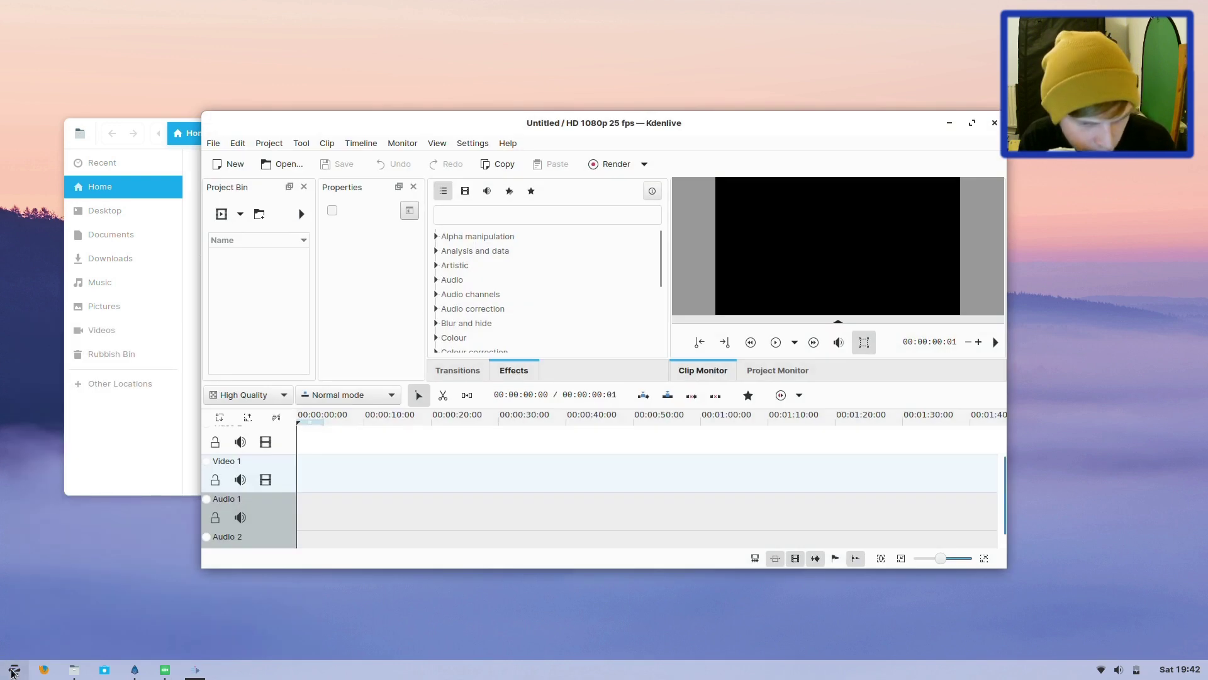
{"action": "left_click", "coordinate": [14, 669]}
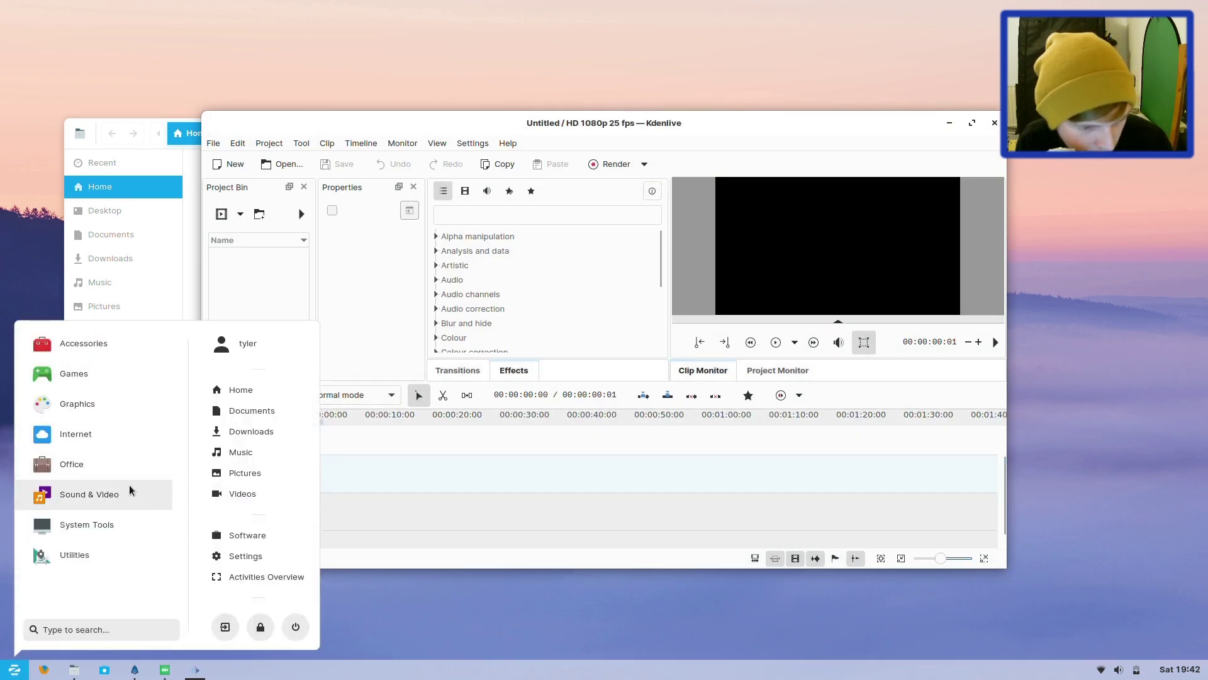
{"action": "left_click", "coordinate": [98, 497]}
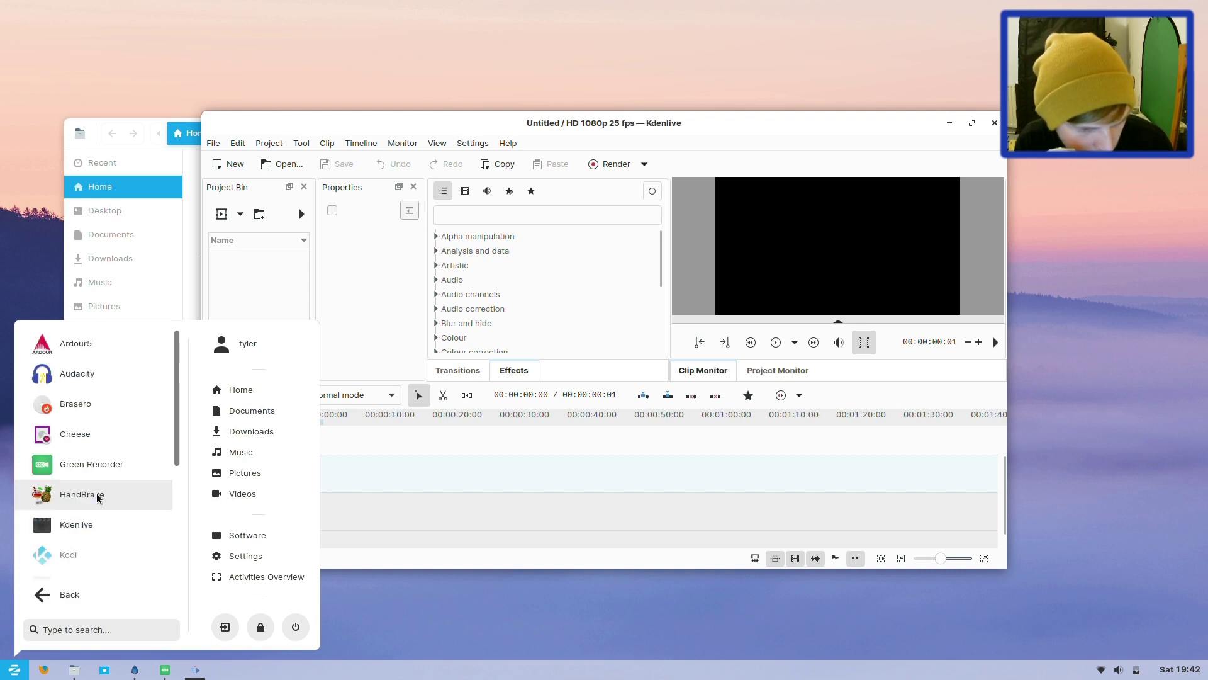
{"action": "scroll", "coordinate": [98, 497], "scroll_direction": "down", "scroll_amount": 3}
{"action": "scroll", "coordinate": [97, 497], "scroll_direction": "down", "scroll_amount": 2}
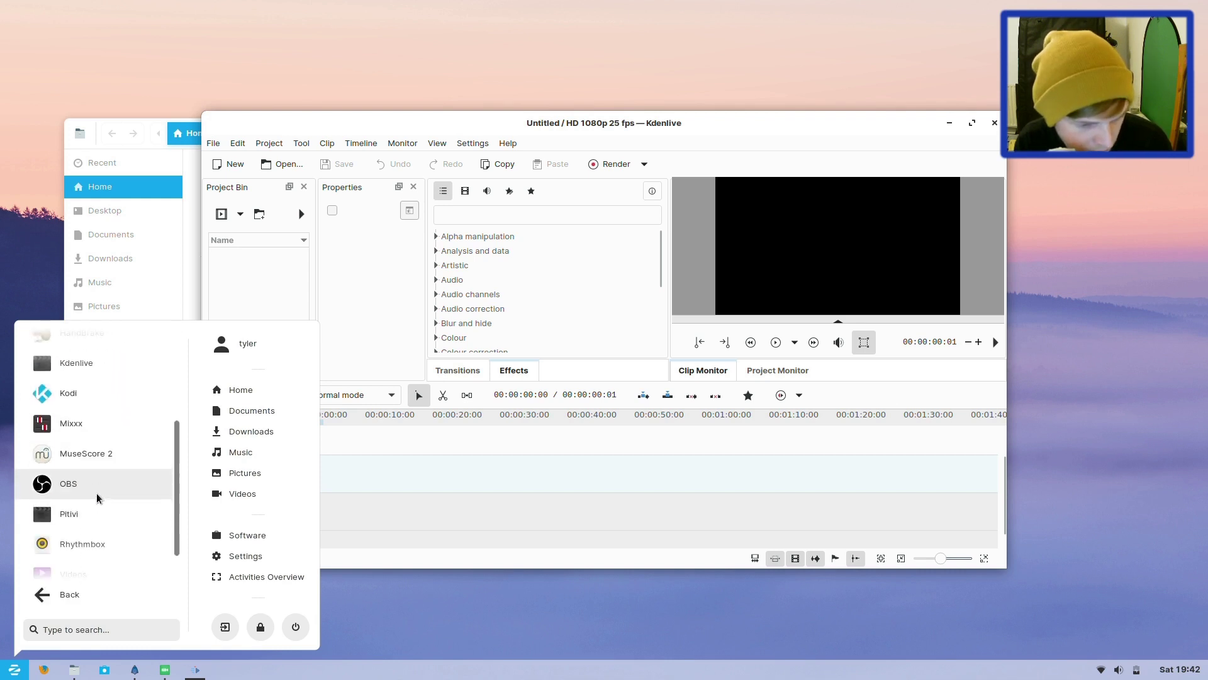
{"action": "left_click", "coordinate": [94, 480]}
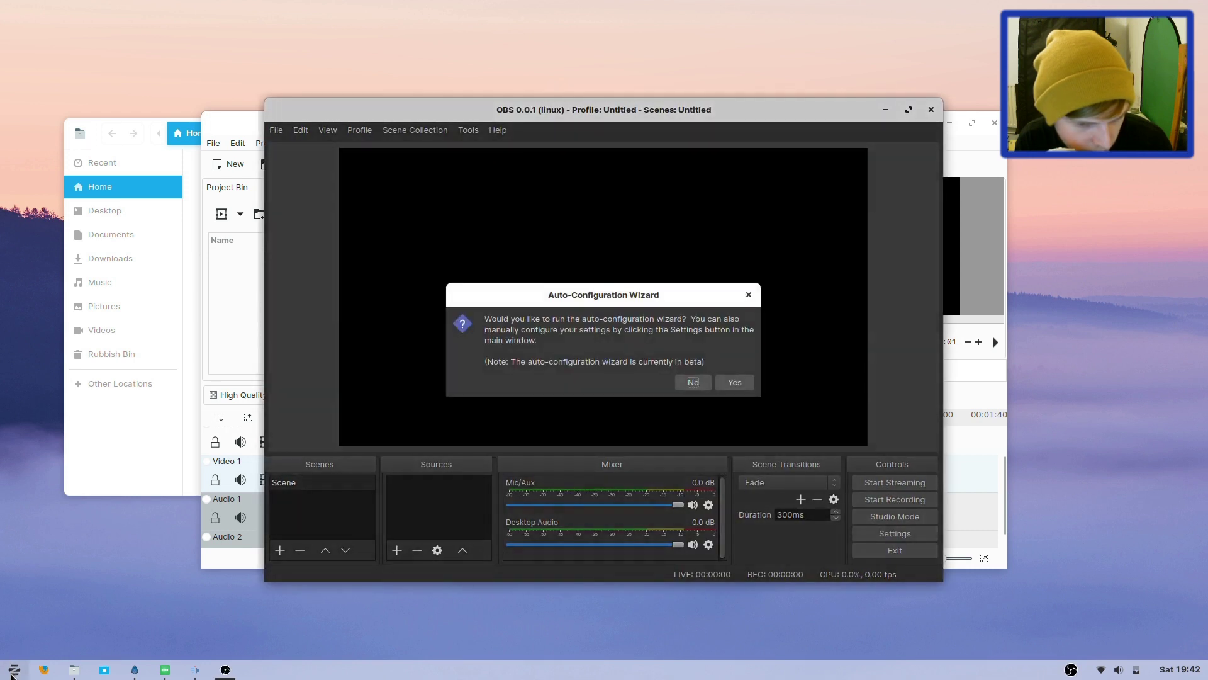
- Look through the Sound & Video category down to VLC media player, return to the categories and close the Zorin menu
{"action": "left_click", "coordinate": [14, 669]}
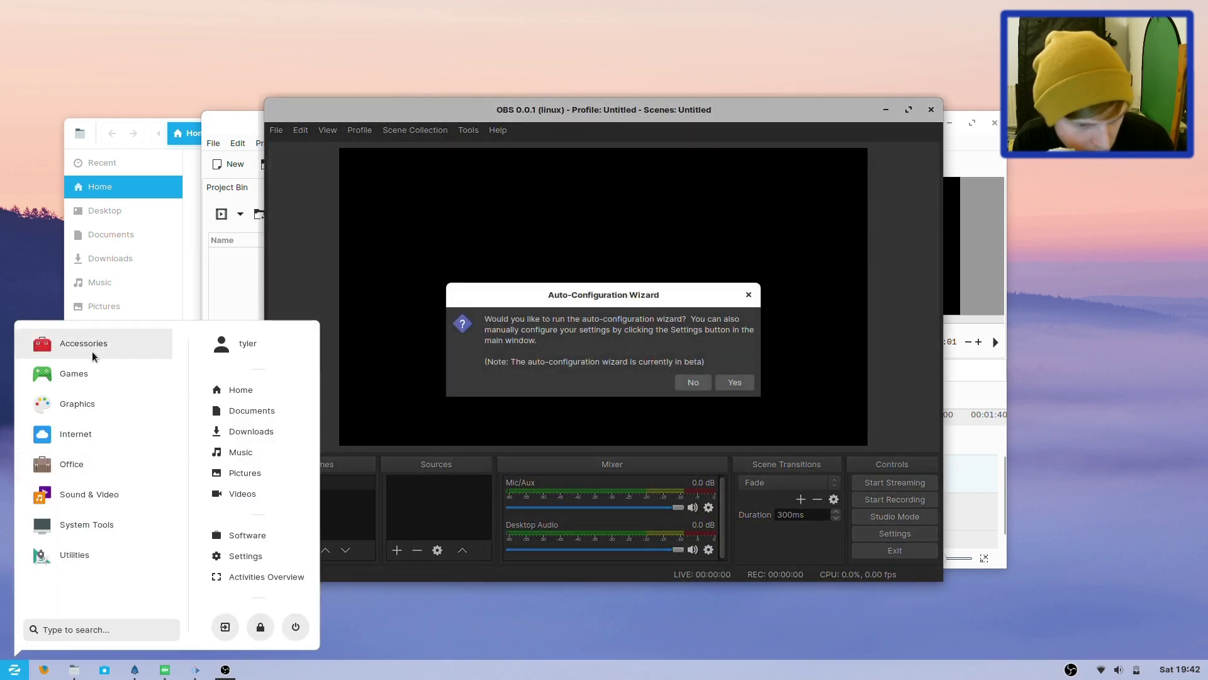
{"action": "left_click", "coordinate": [102, 506]}
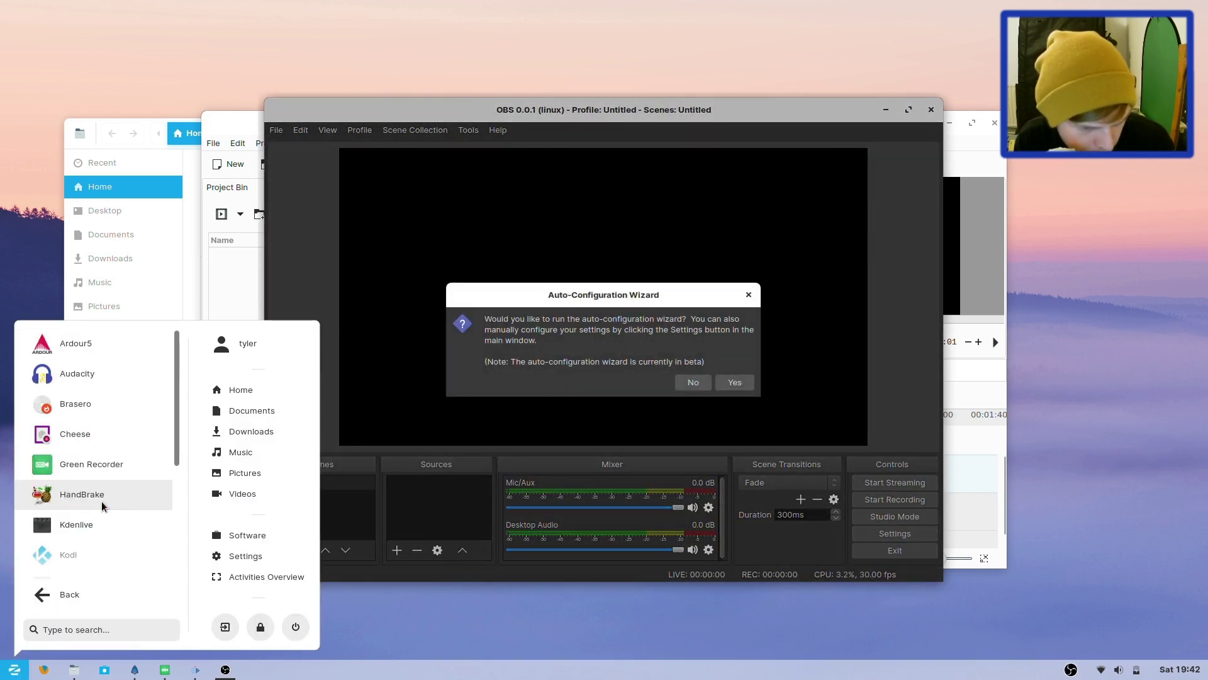
{"action": "scroll", "coordinate": [102, 506], "scroll_direction": "down", "scroll_amount": 5}
{"action": "scroll", "coordinate": [102, 506], "scroll_direction": "down", "scroll_amount": 1}
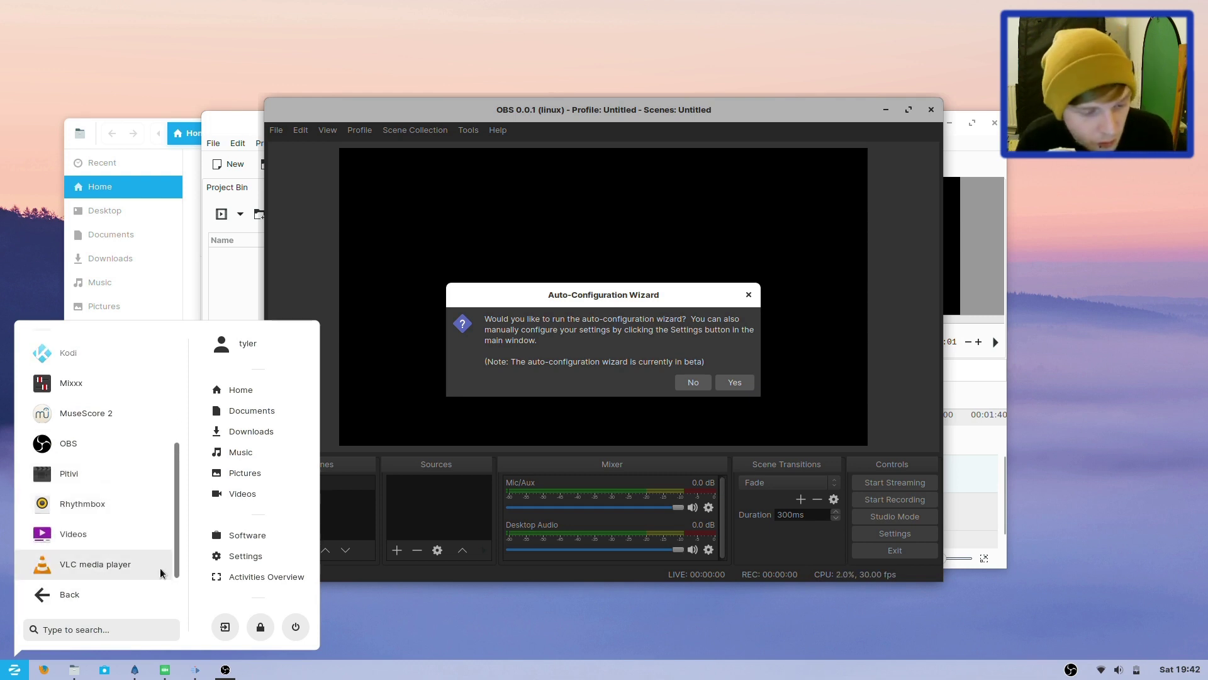
{"action": "left_click", "coordinate": [82, 595]}
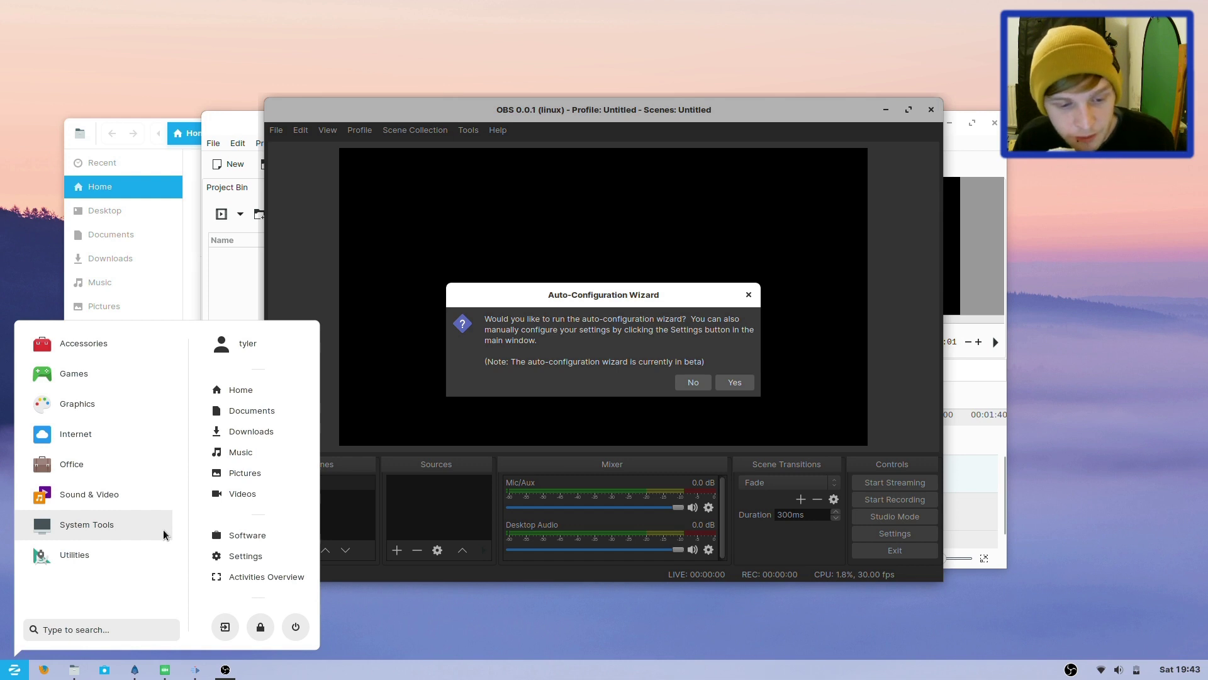
{"action": "left_click", "coordinate": [491, 364]}
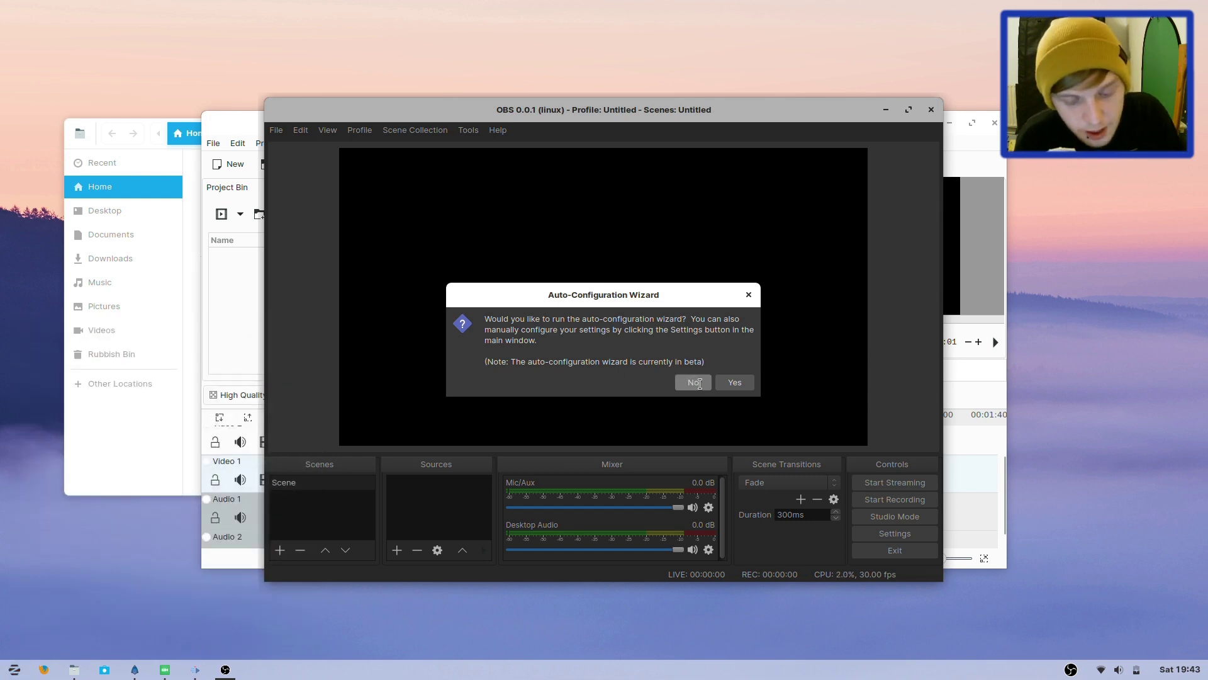
- Run htop in a new terminal window and add Terminal to the favourites
{"action": "key", "text": "ctrl+alt+t"}
{"action": "type", "text": "htop"}
{"action": "key", "text": "Return"}
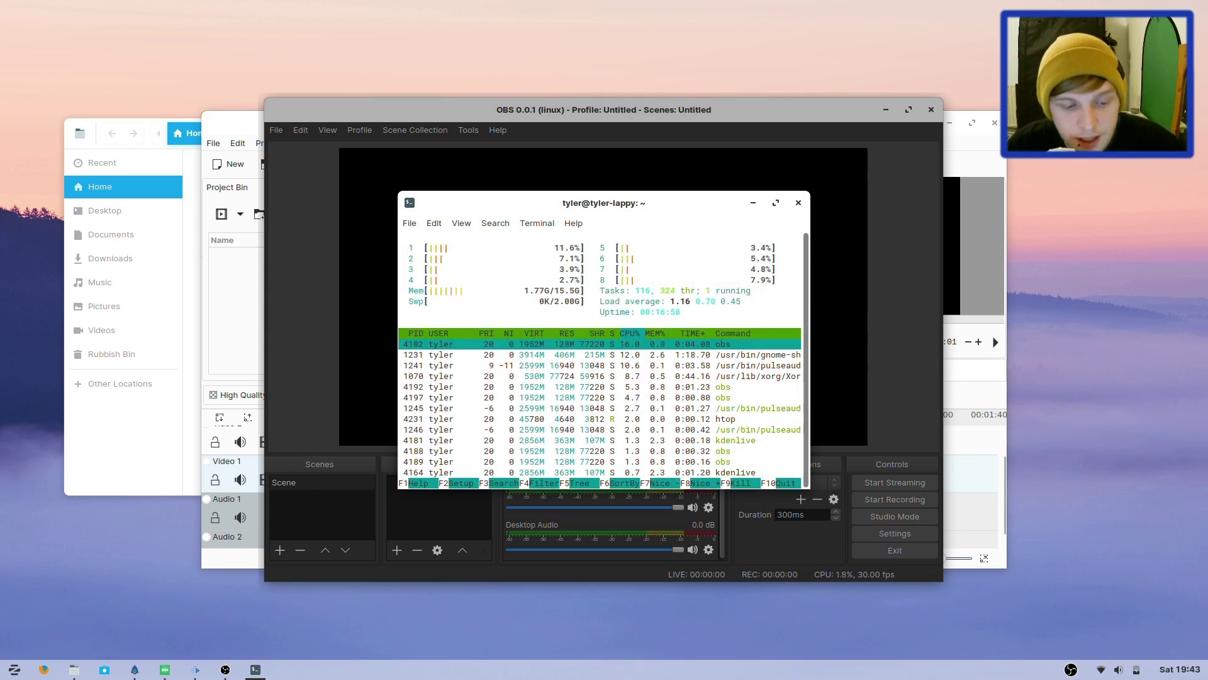
{"action": "right_click", "coordinate": [248, 670]}
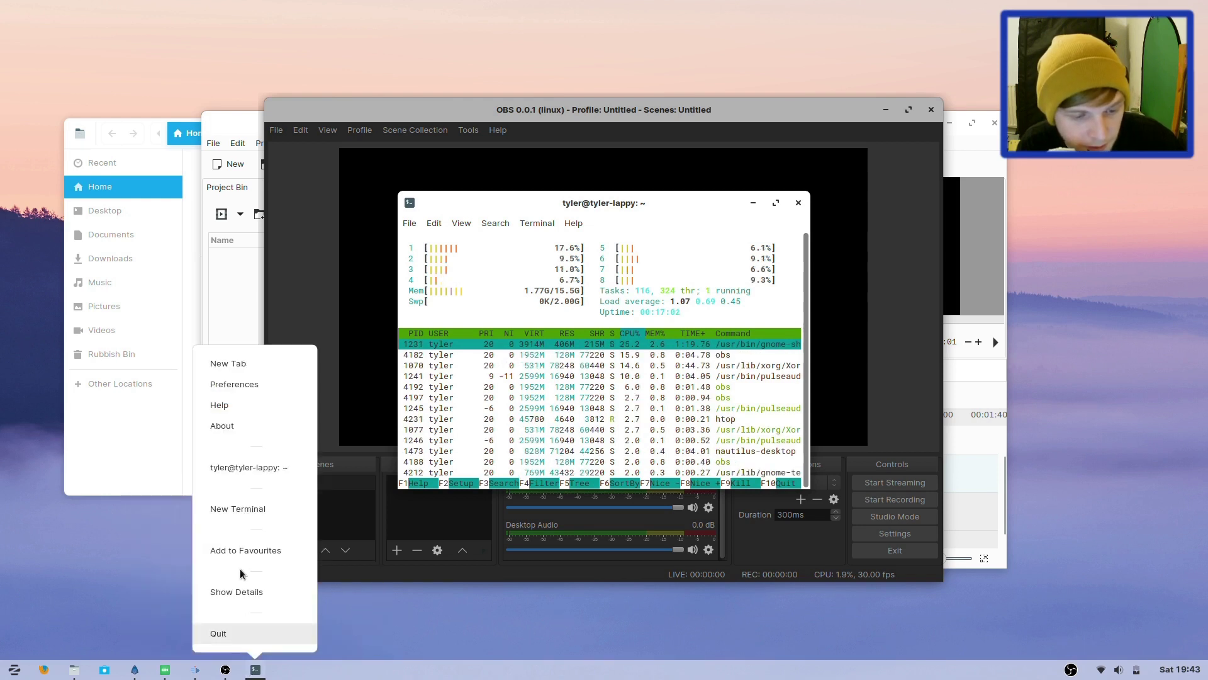
{"action": "left_click", "coordinate": [268, 549]}
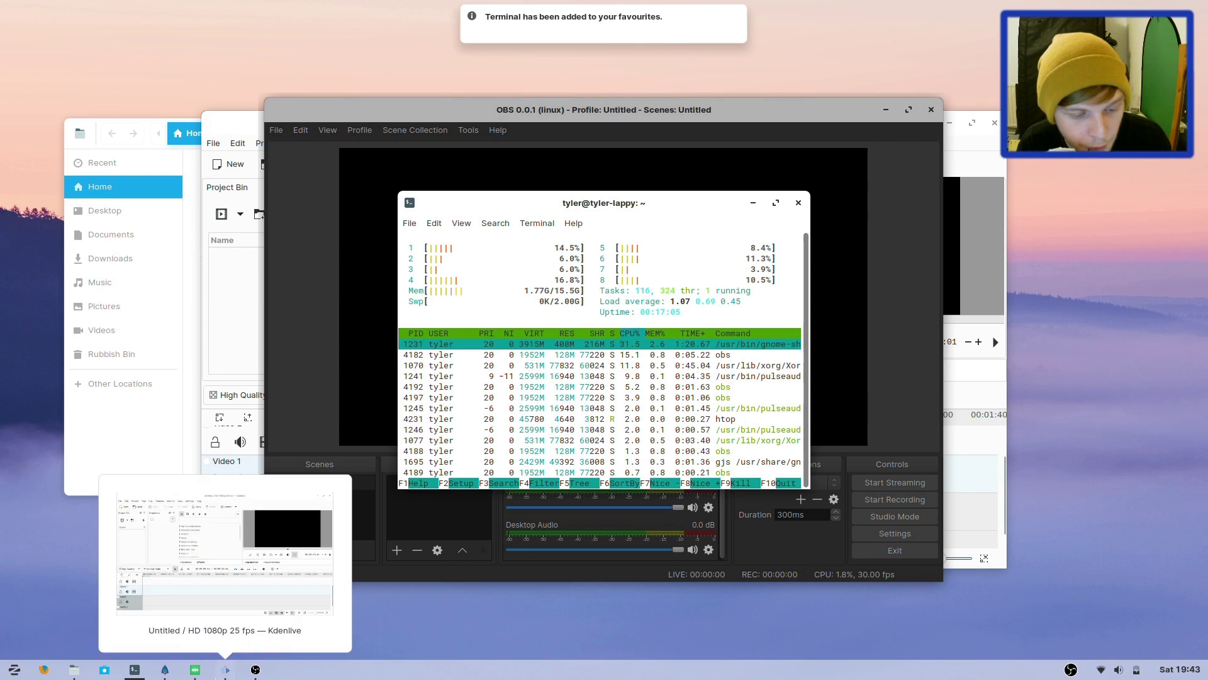
- Check the taskbar options of the running applications and add Synfig Studio and OBS to the favourites
{"action": "right_click", "coordinate": [226, 669]}
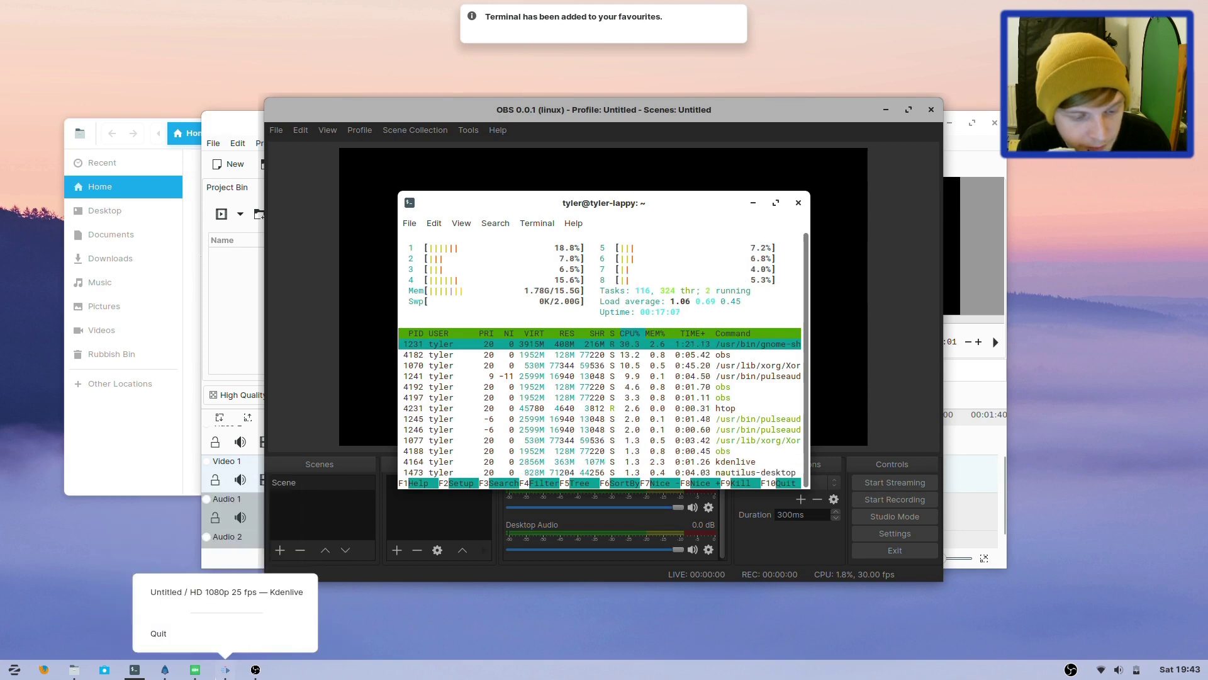
{"action": "right_click", "coordinate": [196, 671]}
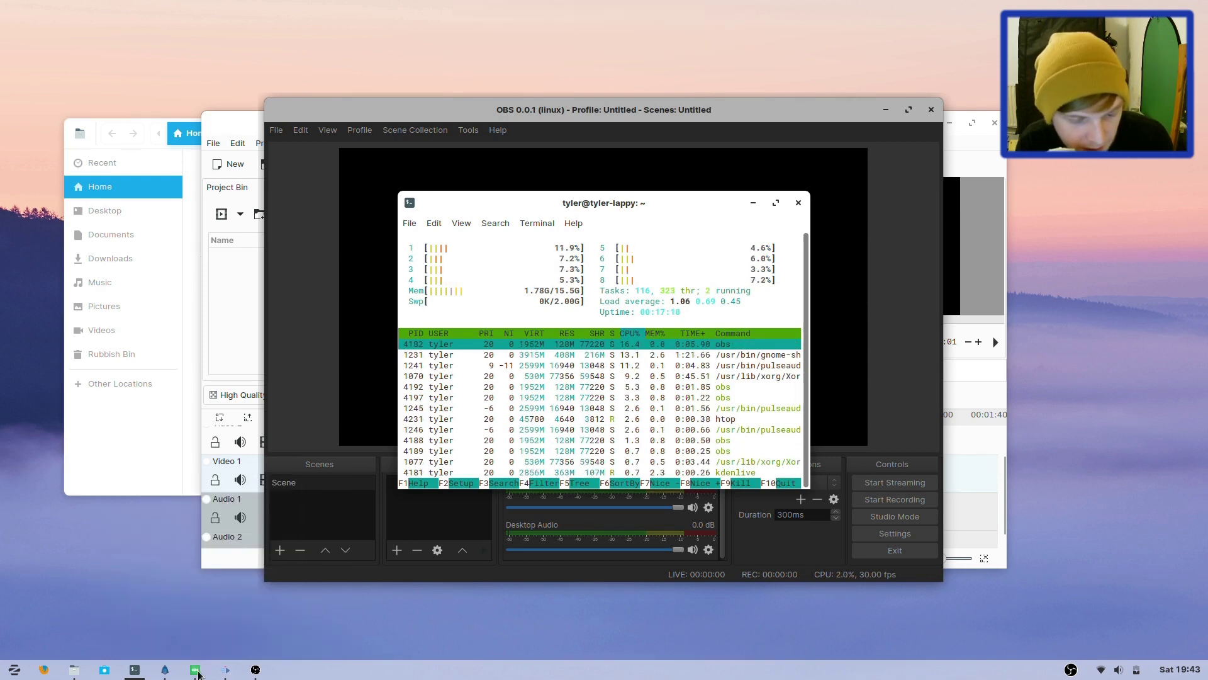
{"action": "right_click", "coordinate": [196, 671]}
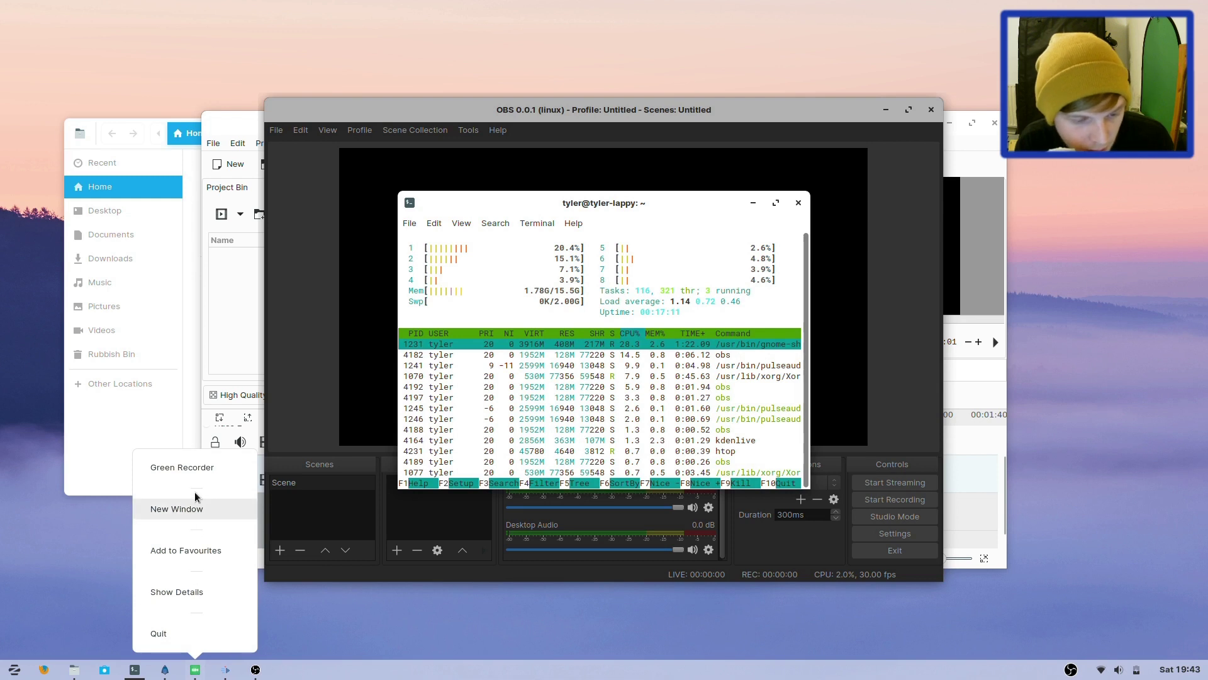
{"action": "right_click", "coordinate": [165, 675]}
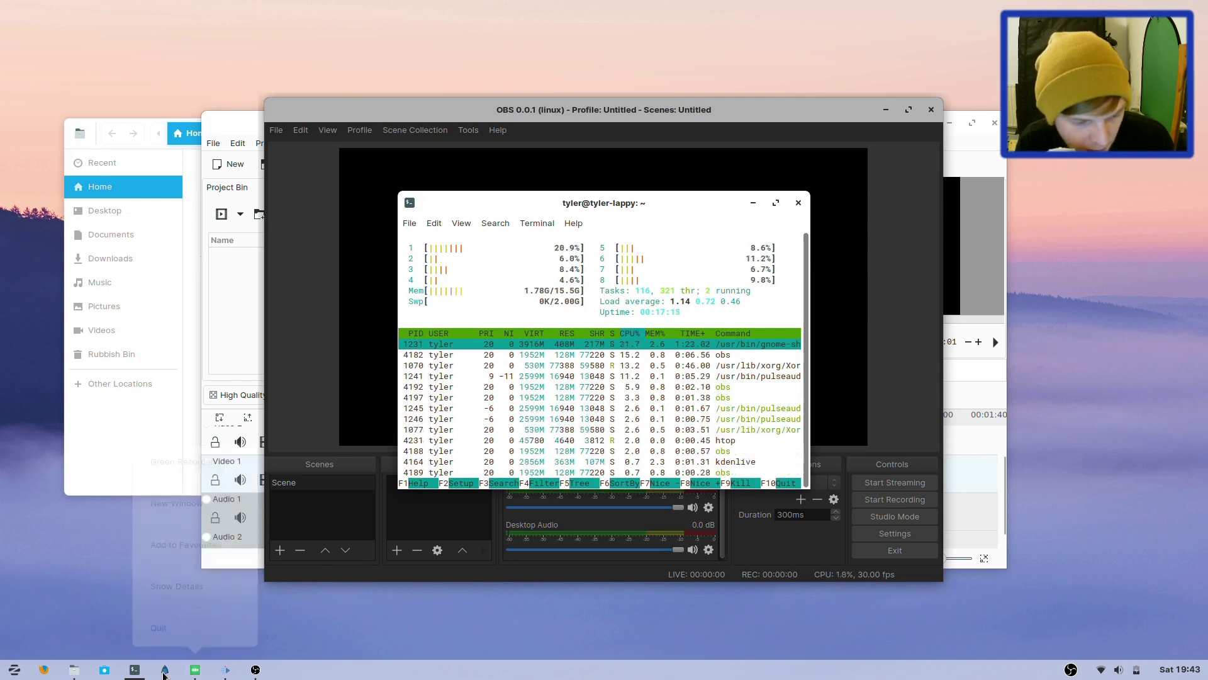
{"action": "right_click", "coordinate": [165, 675]}
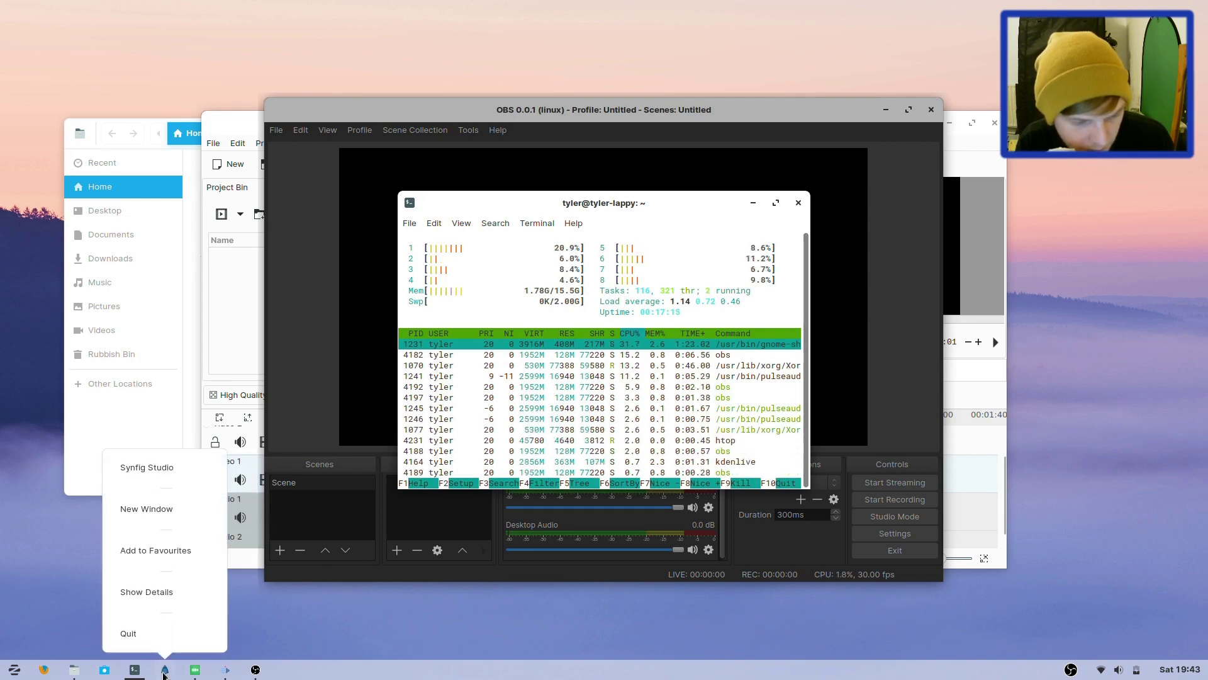
{"action": "left_click", "coordinate": [151, 550]}
{"action": "right_click", "coordinate": [255, 670]}
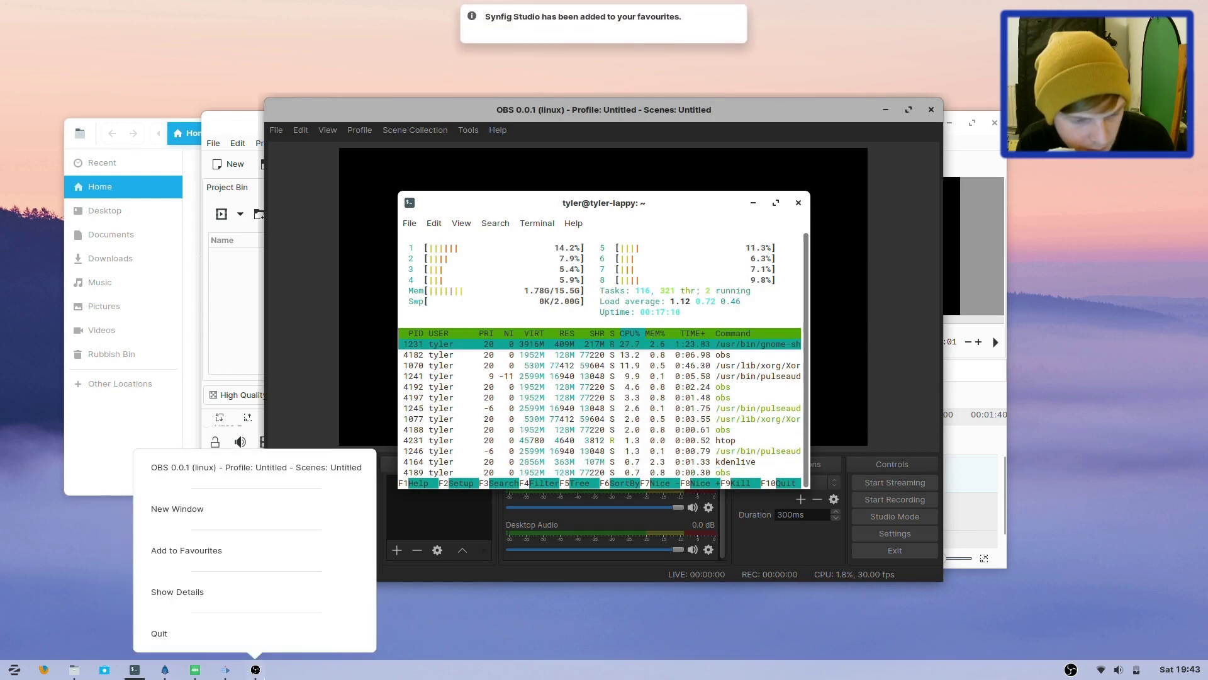
{"action": "left_click", "coordinate": [208, 550]}
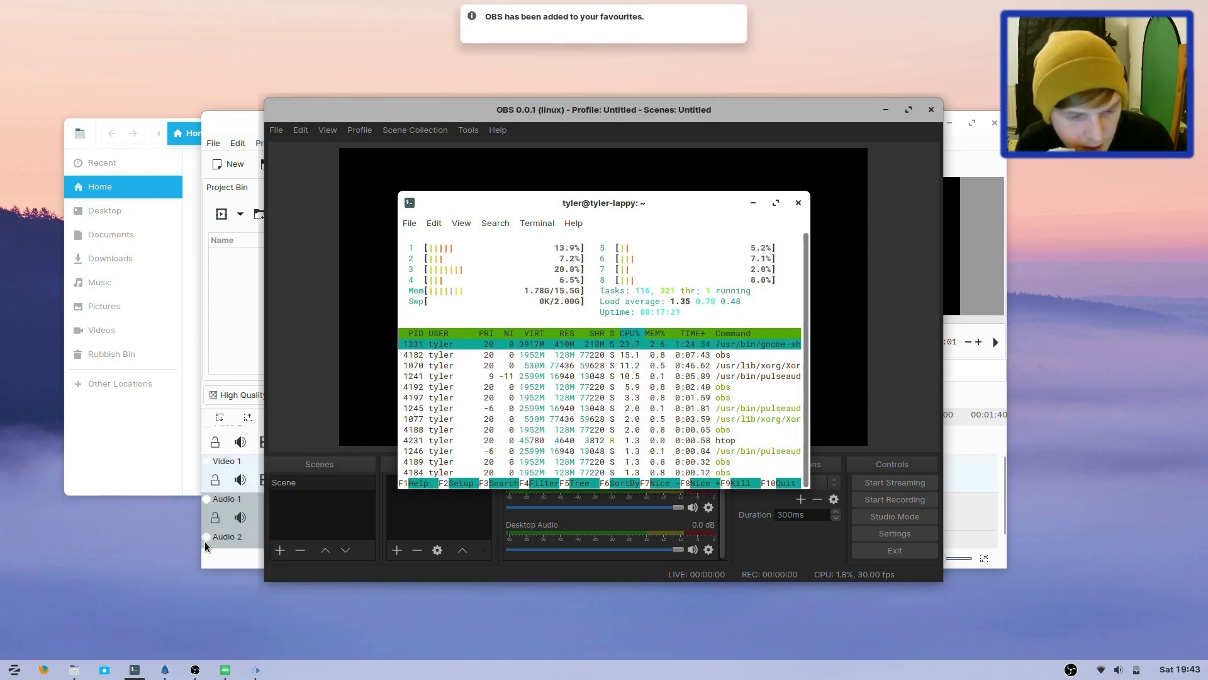
- Check Kdenlive's taskbar options and add Green Recorder to the favourites
{"action": "right_click", "coordinate": [256, 673]}
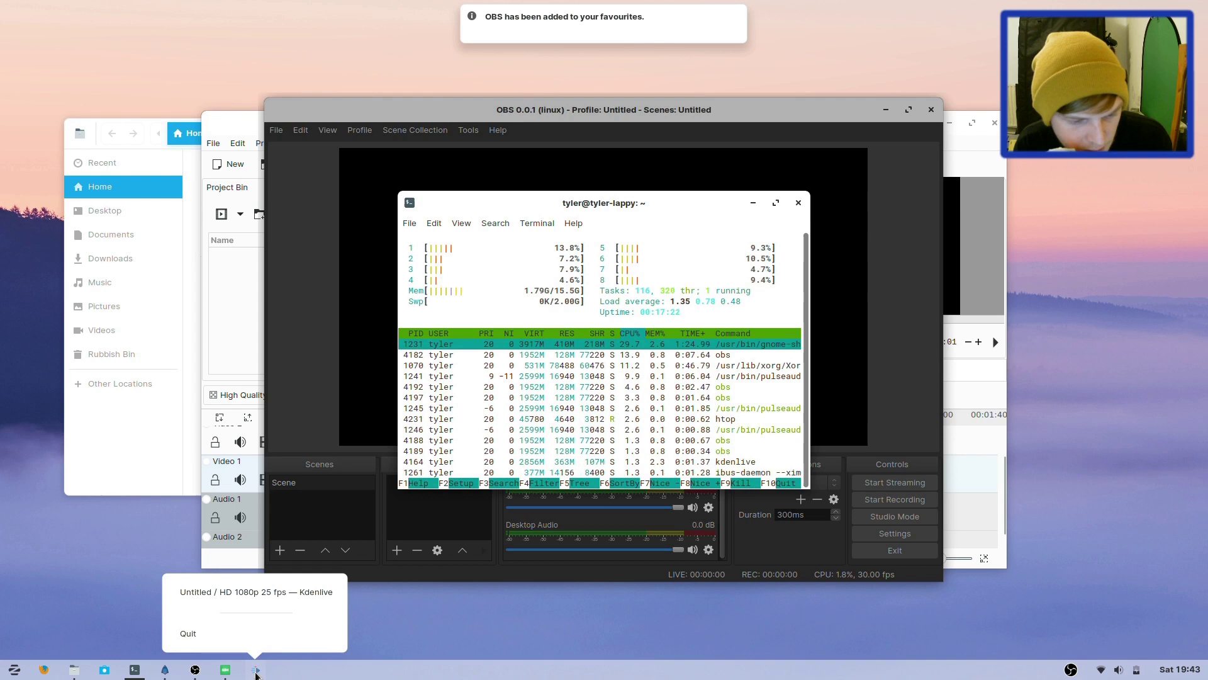
{"action": "right_click", "coordinate": [217, 673]}
{"action": "right_click", "coordinate": [217, 673]}
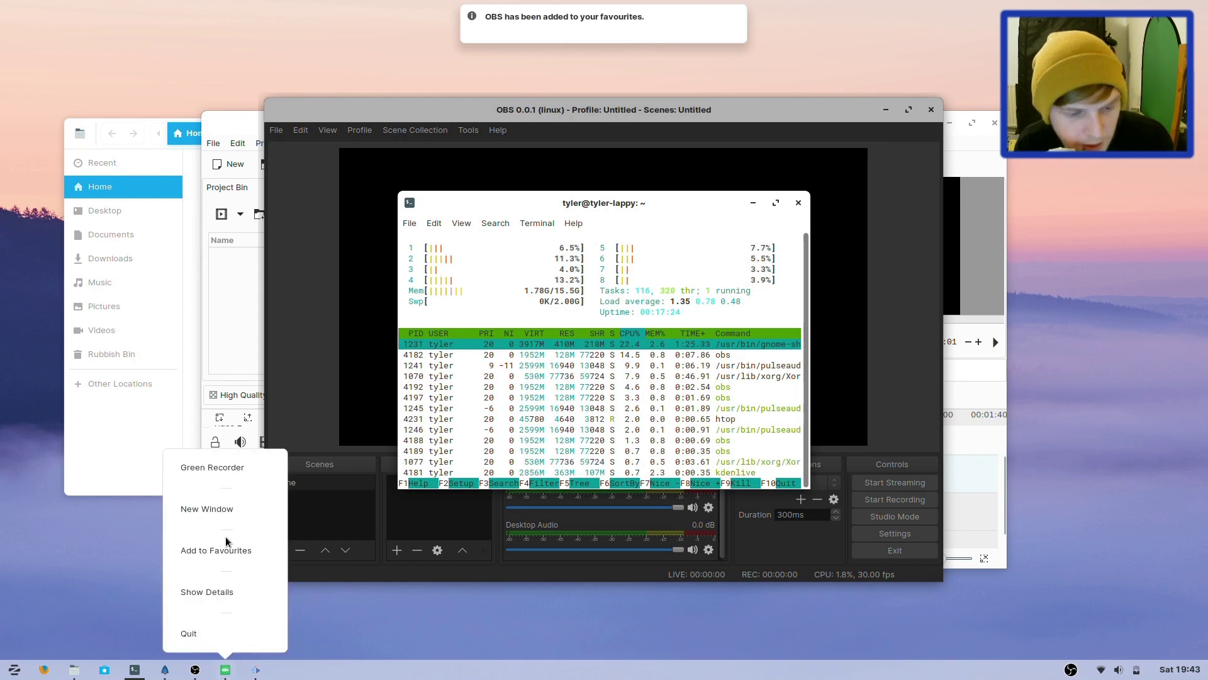
{"action": "left_click", "coordinate": [227, 552]}
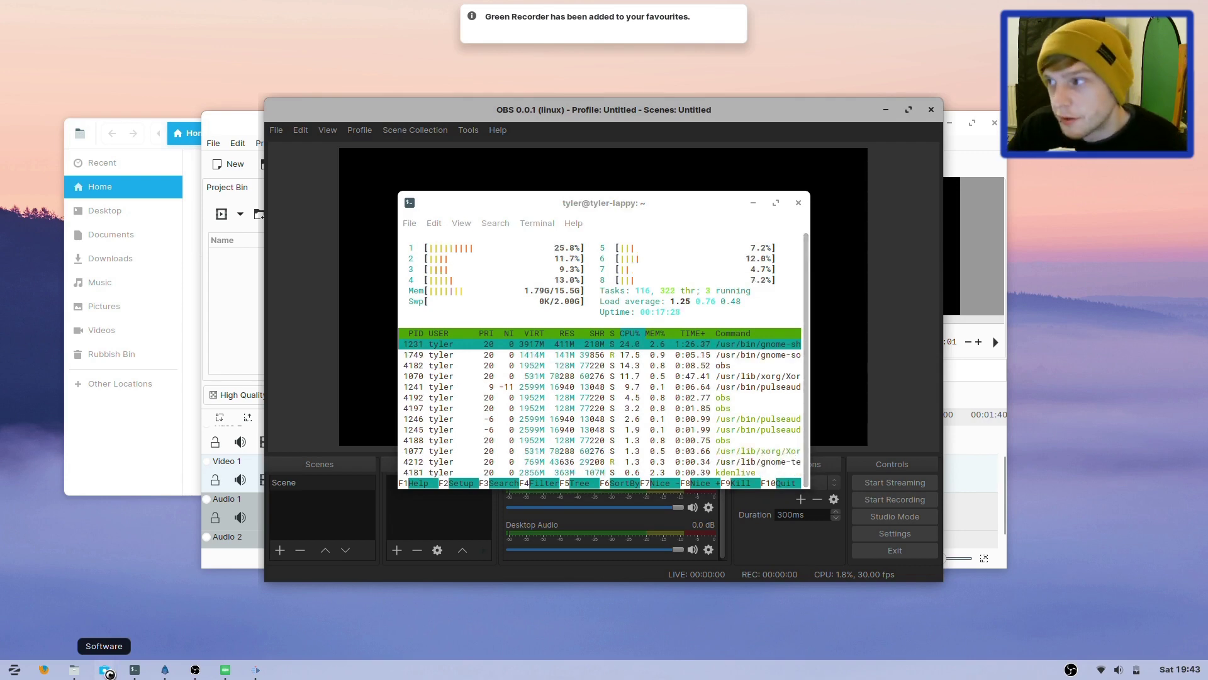
- Show the installed applications in Software and refresh the system's package lists in a new terminal window
{"action": "left_click", "coordinate": [105, 671]}
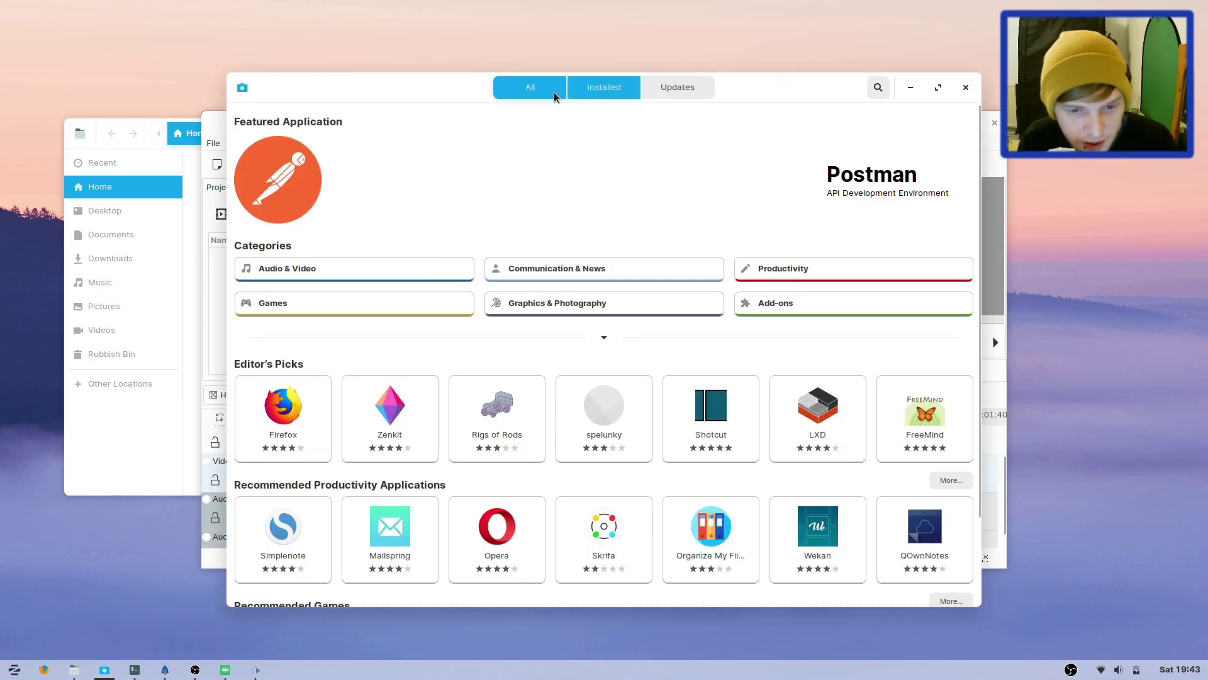
{"action": "left_click", "coordinate": [626, 95]}
{"action": "key", "text": "ctrl+alt+t"}
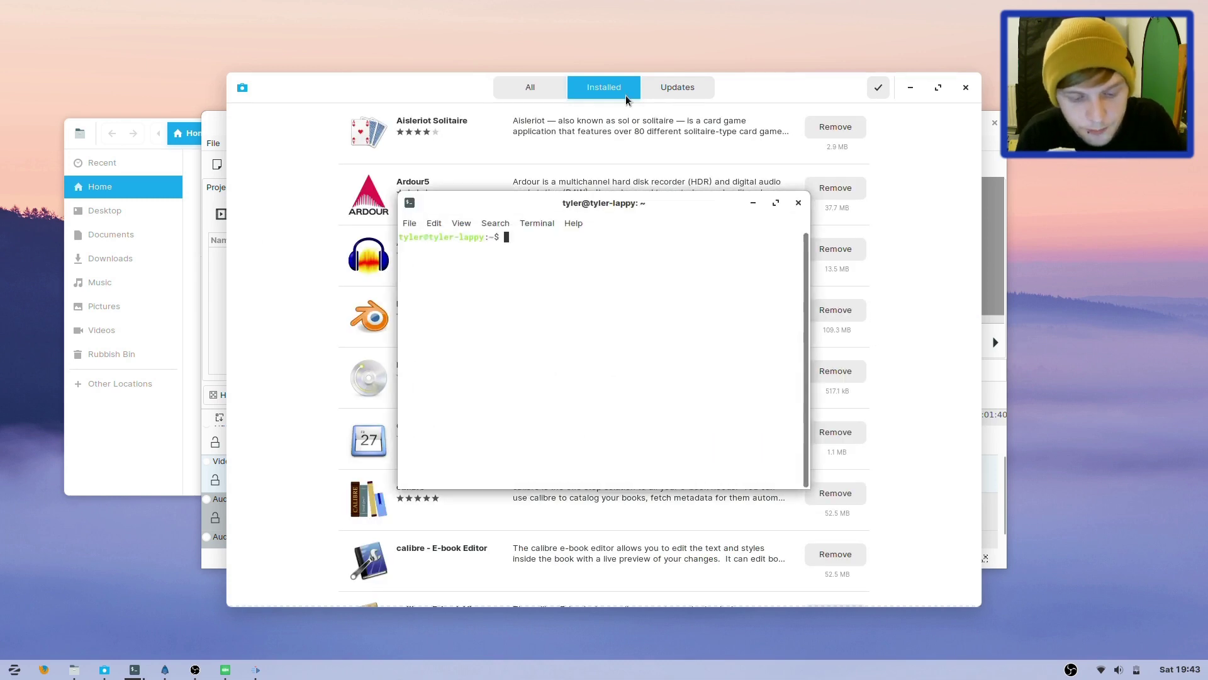
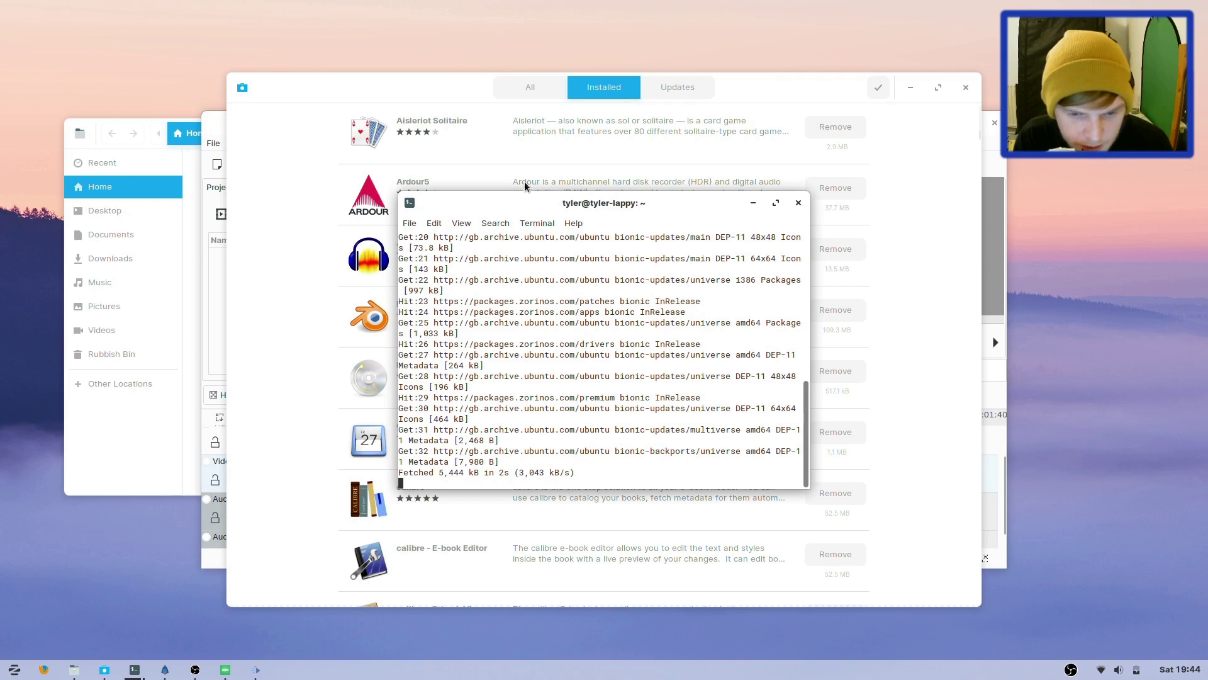
{"action": "scroll", "coordinate": [632, 319], "scroll_direction": "up", "scroll_amount": 10}
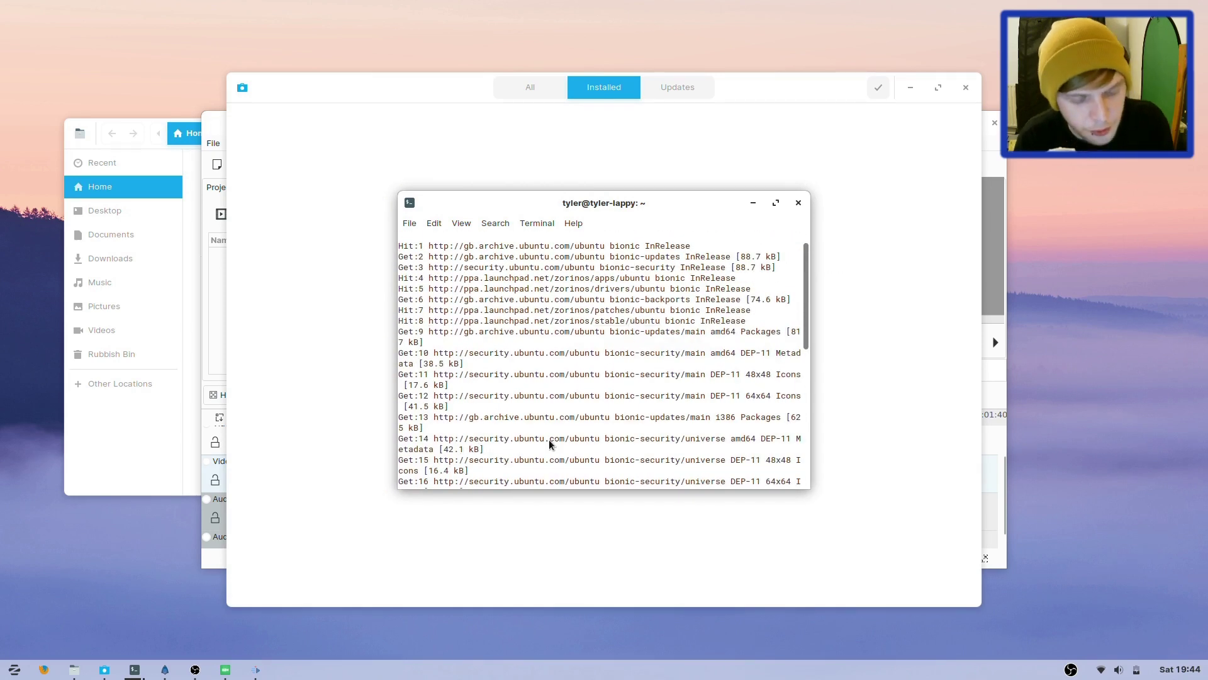
- Launch GIMP and LibreOffice Writer by searching for "gimp" and "writer" in the Activities Overview
{"action": "key", "text": "super"}
{"action": "type", "text": "gimp"}
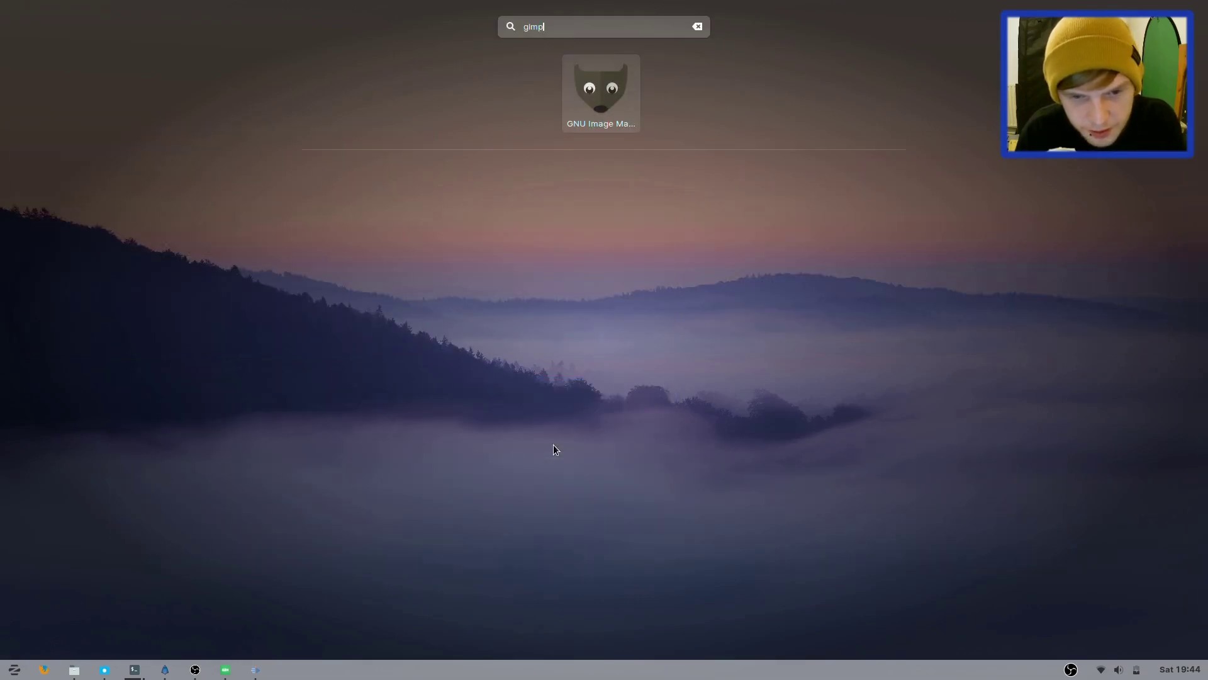
{"action": "key", "text": "Return"}
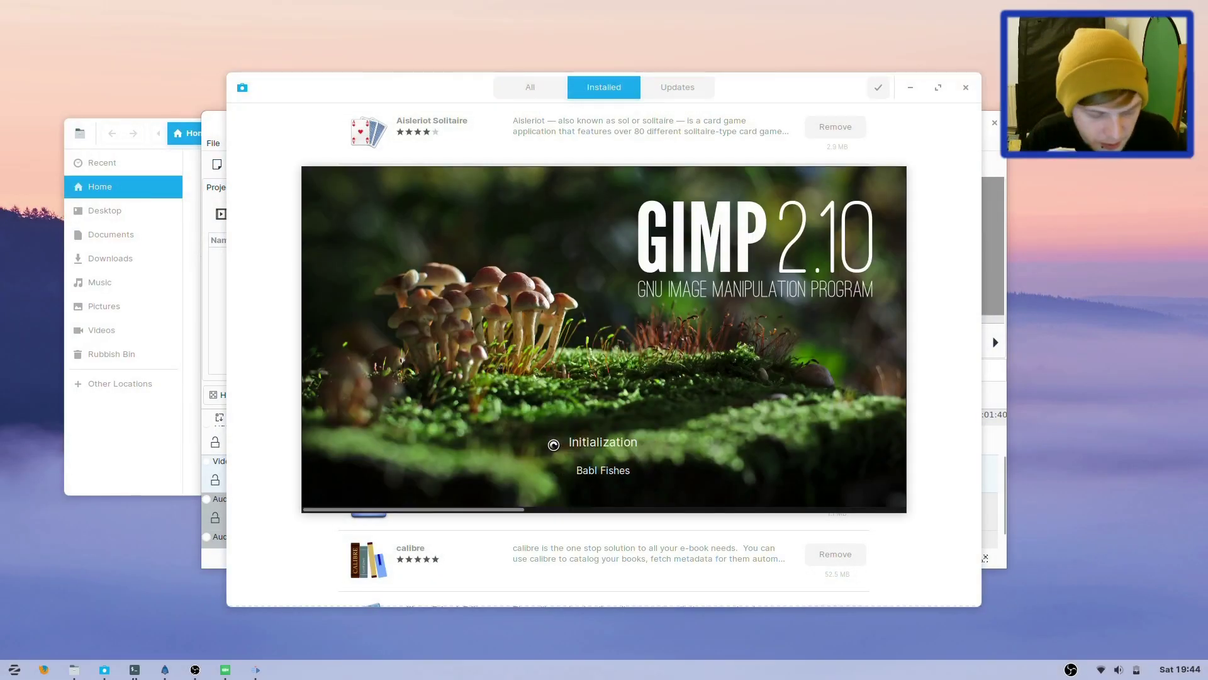
{"action": "key", "text": "super"}
{"action": "type", "text": "writer"}
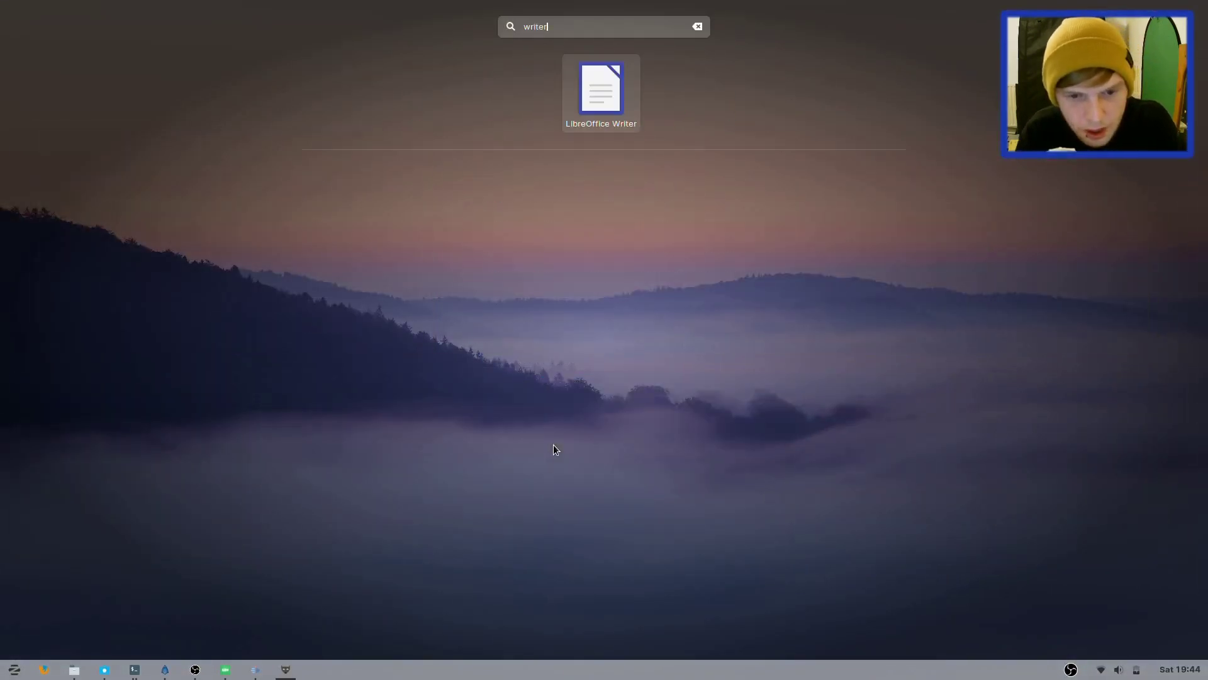
{"action": "key", "text": "Return"}
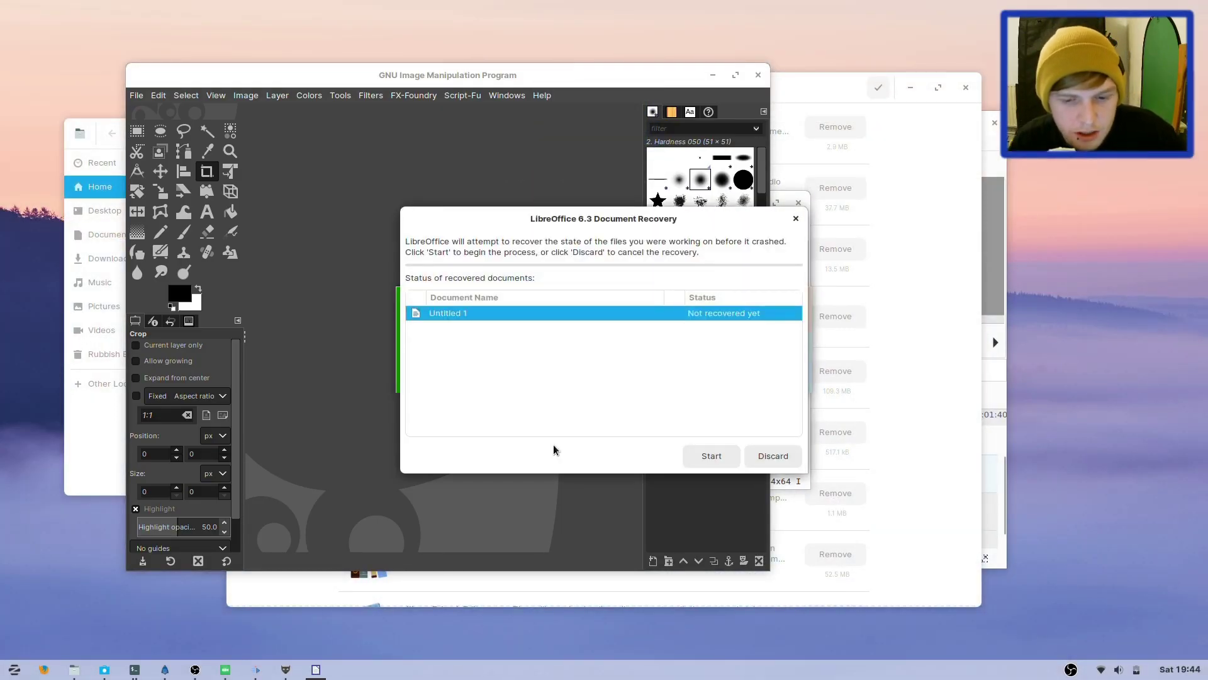
- Discard LibreOffice's recovery data for Untitled 1 and show the About LibreOffice information
{"action": "left_click", "coordinate": [761, 457]}
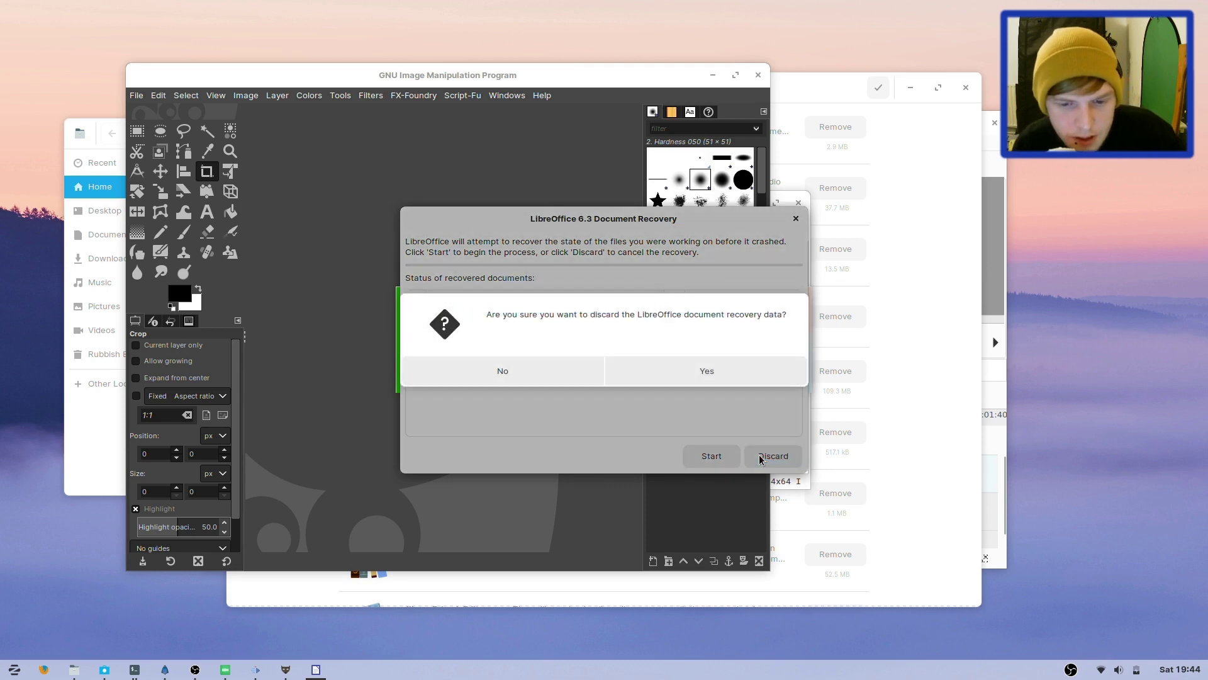
{"action": "left_click", "coordinate": [500, 371]}
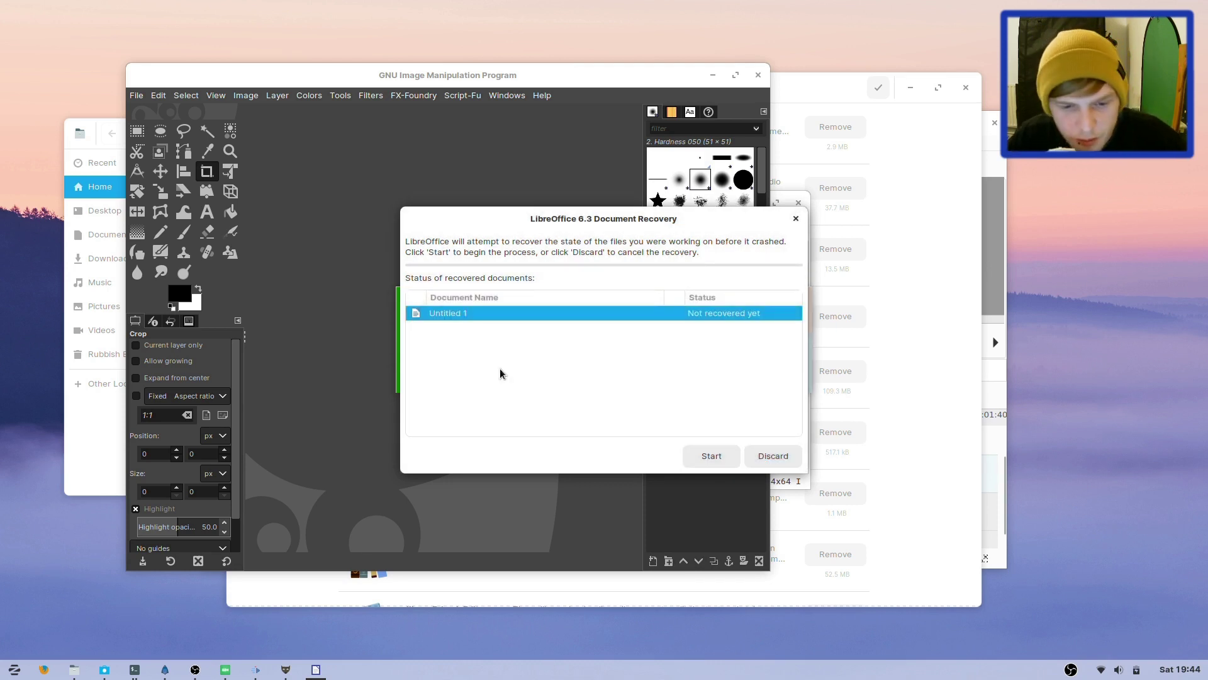
{"action": "left_click", "coordinate": [787, 450]}
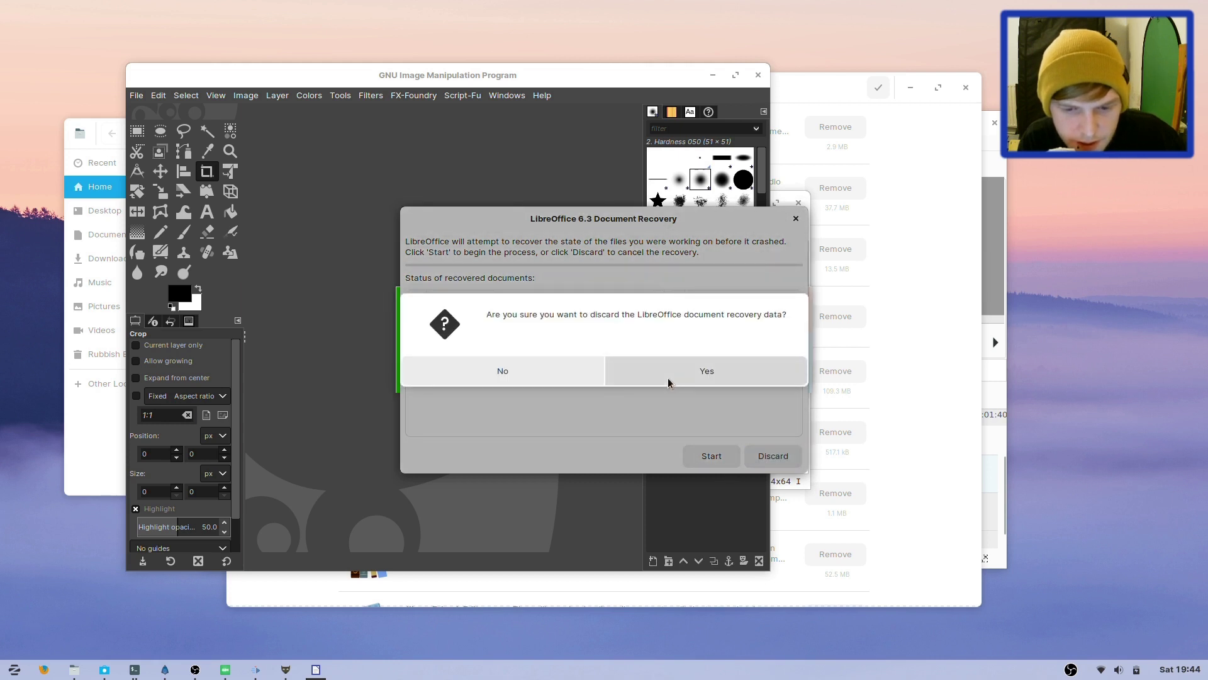
{"action": "left_click", "coordinate": [669, 381]}
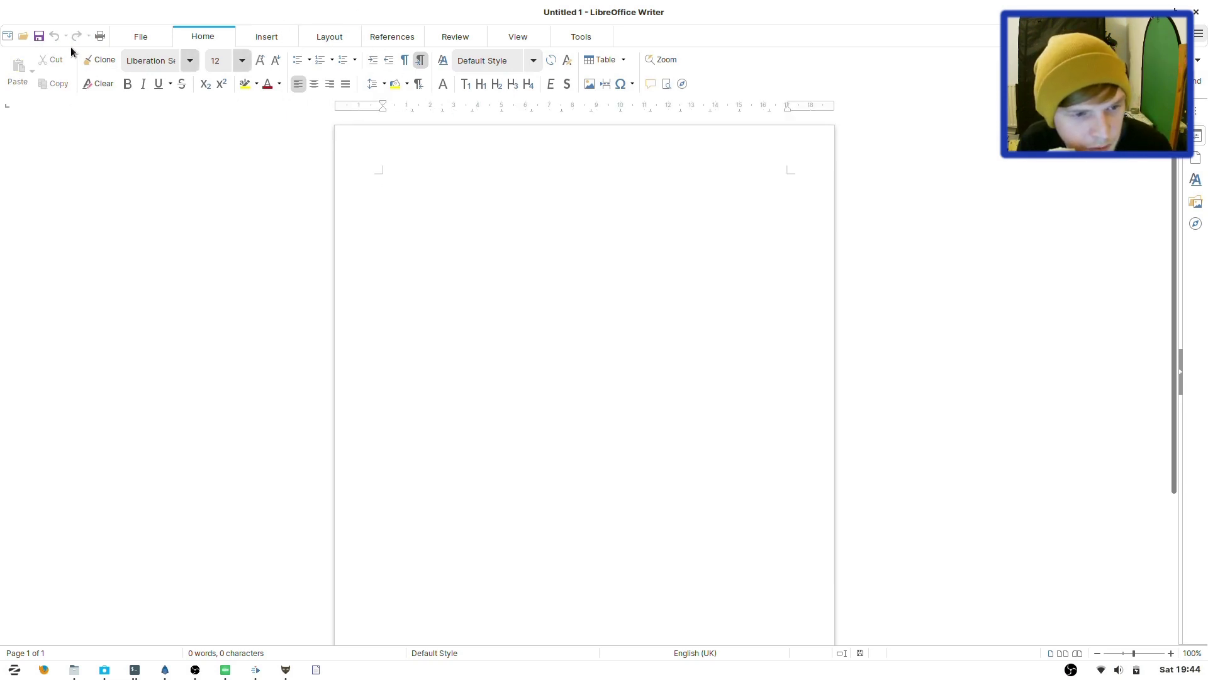
{"action": "left_click", "coordinate": [1200, 34]}
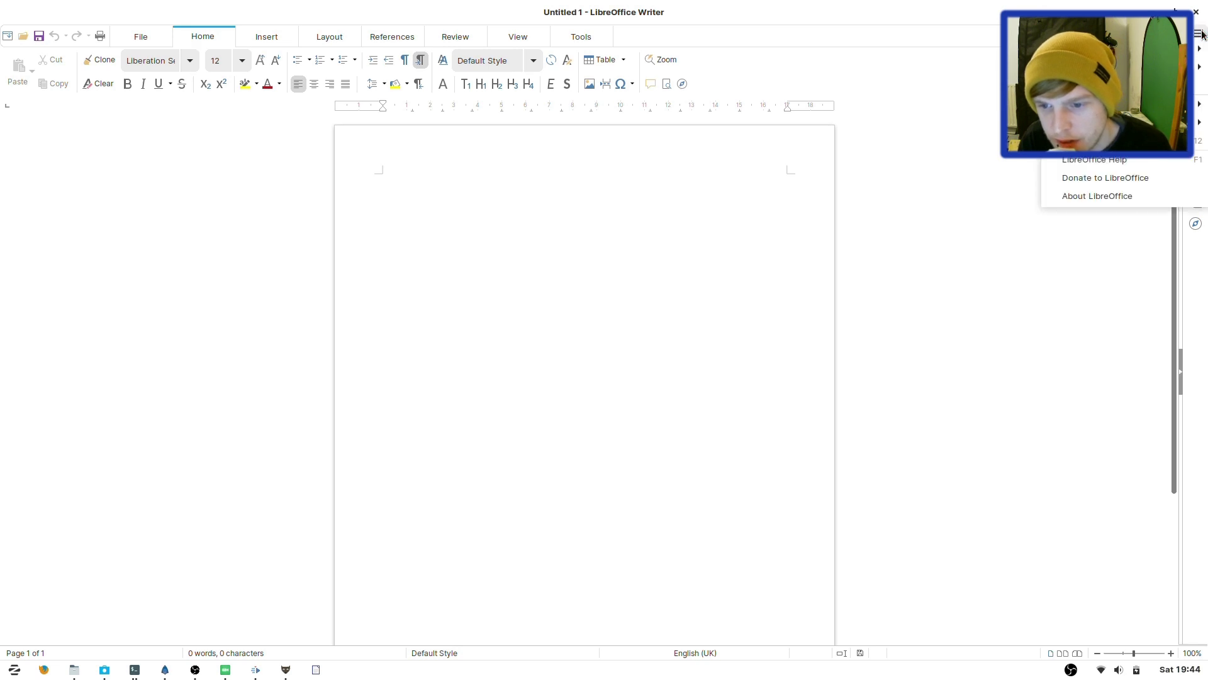
{"action": "left_click", "coordinate": [1095, 196]}
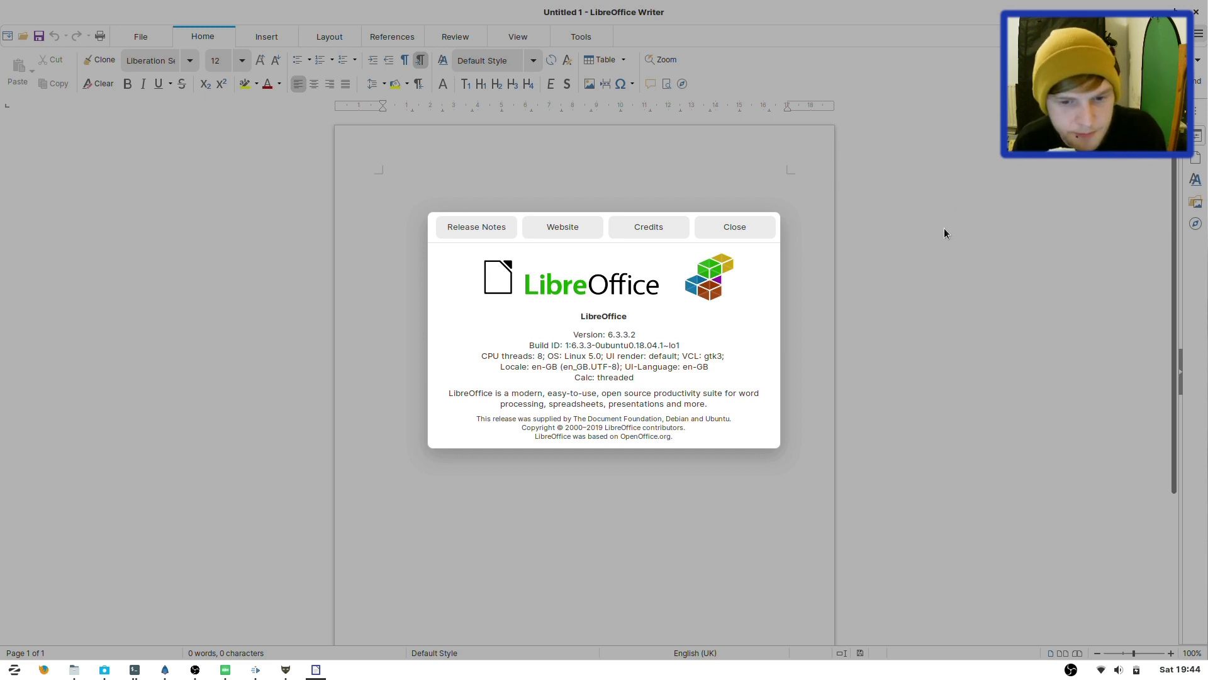
- Switch to OBS and decline its auto-configuration wizard
{"action": "key", "text": "alt+Tab"}
{"action": "key", "text": "alt+Tab"}
{"action": "key", "text": "alt+Tab"}
{"action": "key", "text": "alt+Tab"}
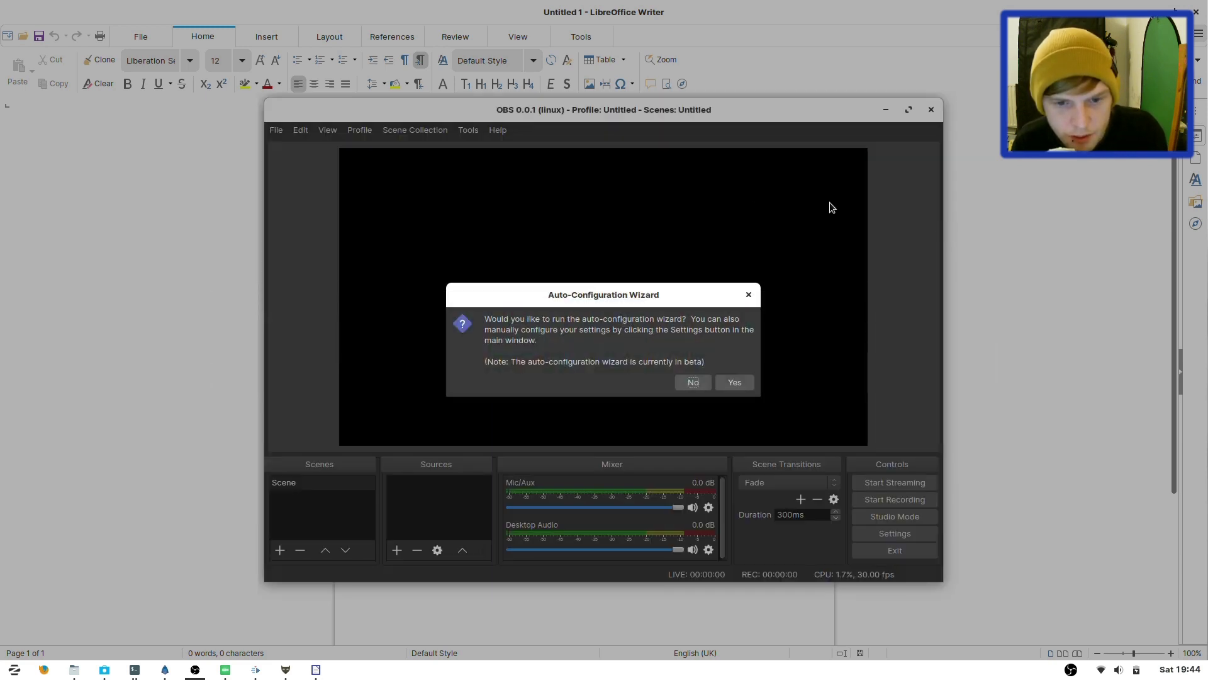
{"action": "left_click", "coordinate": [704, 382]}
- Cycle through the open applications to Synfig Studio and add LibreOffice Writer to the favourites
{"action": "key", "text": "alt+Tab"}
{"action": "key", "text": "alt+Tab"}
{"action": "key", "text": "alt+Tab"}
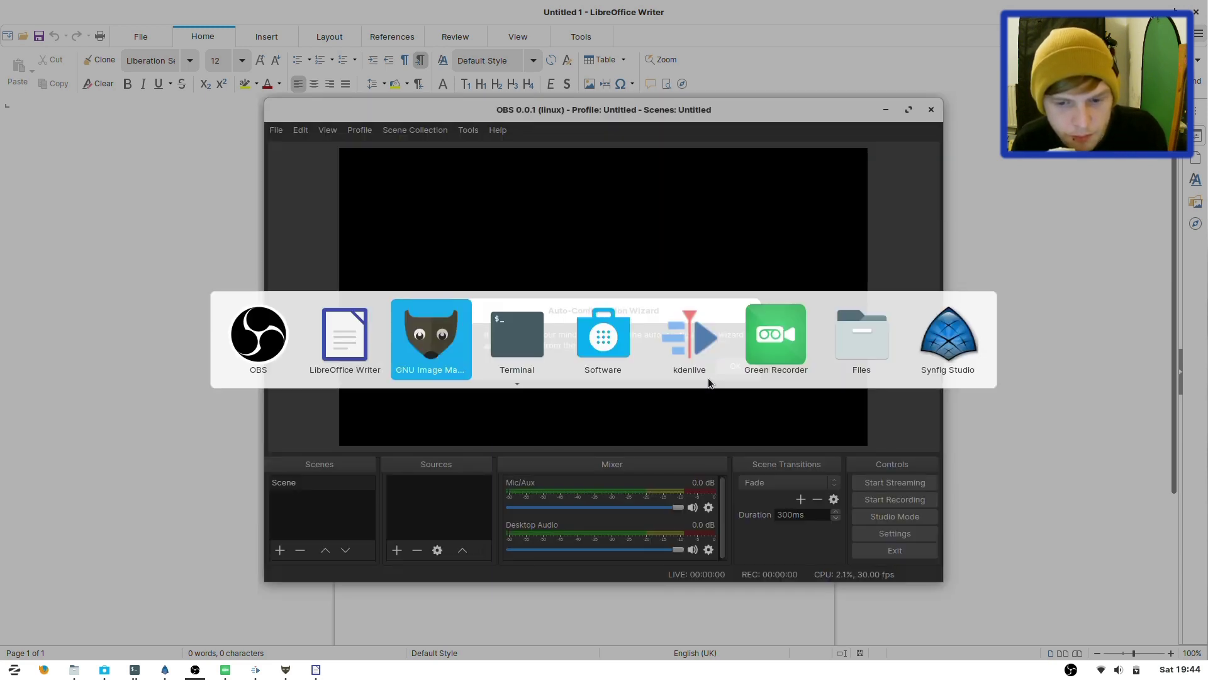
{"action": "key", "text": "alt+Tab"}
{"action": "key", "text": "alt+Tab"}
{"action": "key", "text": "alt+Tab"}
{"action": "key", "text": "alt+Tab"}
{"action": "key", "text": "alt+Tab"}
{"action": "key", "text": "alt+Tab"}
{"action": "key", "text": "alt+Tab"}
{"action": "key", "text": "alt+Tab"}
{"action": "key", "text": "alt+Tab"}
{"action": "key", "text": "alt+Tab"}
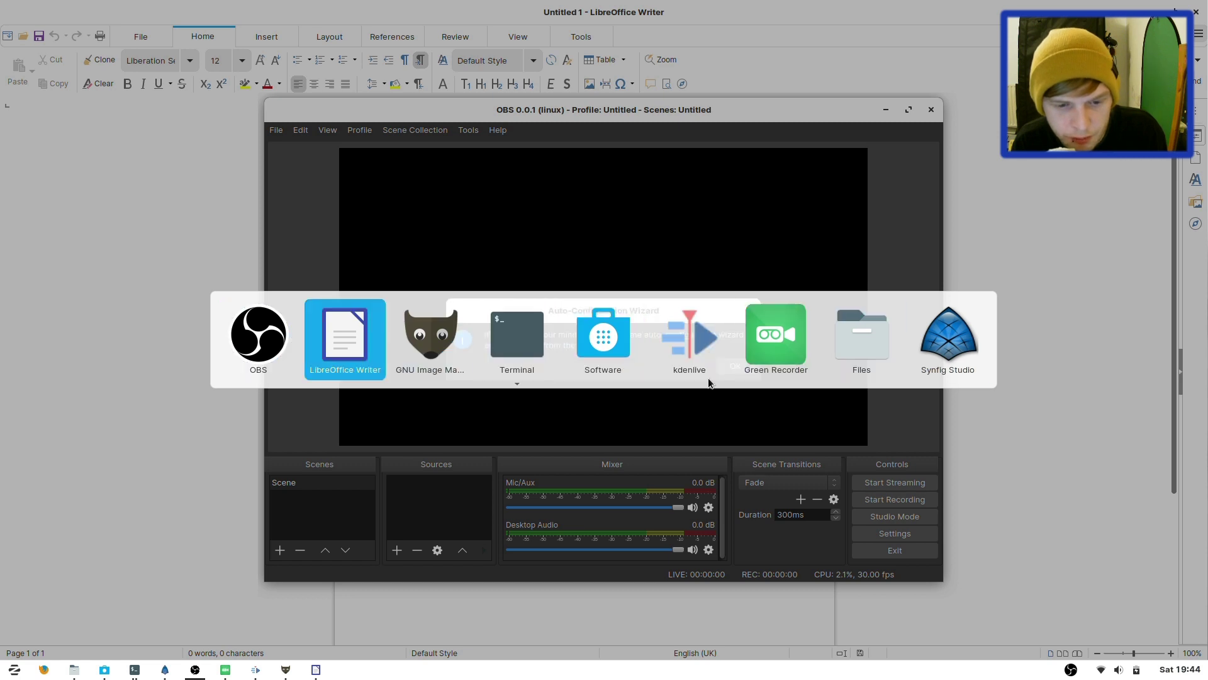
{"action": "key", "text": "alt+Tab"}
{"action": "key", "text": "alt+Tab"}
{"action": "key", "text": "alt+Tab"}
{"action": "key", "text": "alt+Tab"}
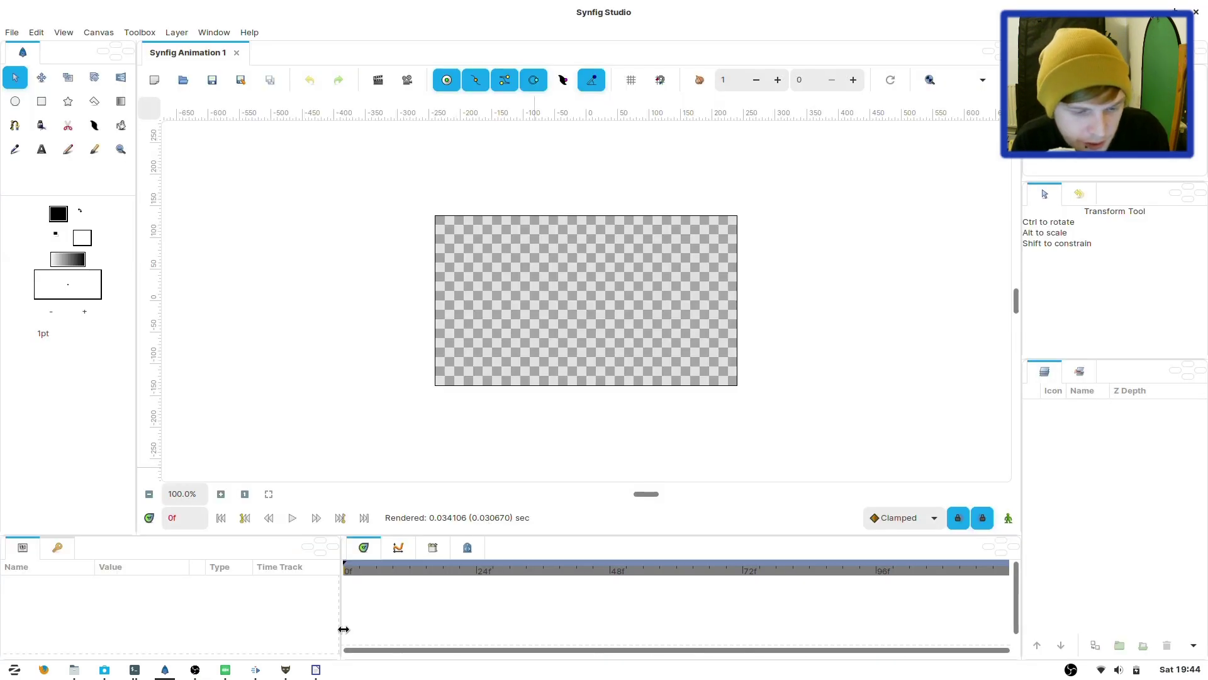
{"action": "right_click", "coordinate": [316, 669]}
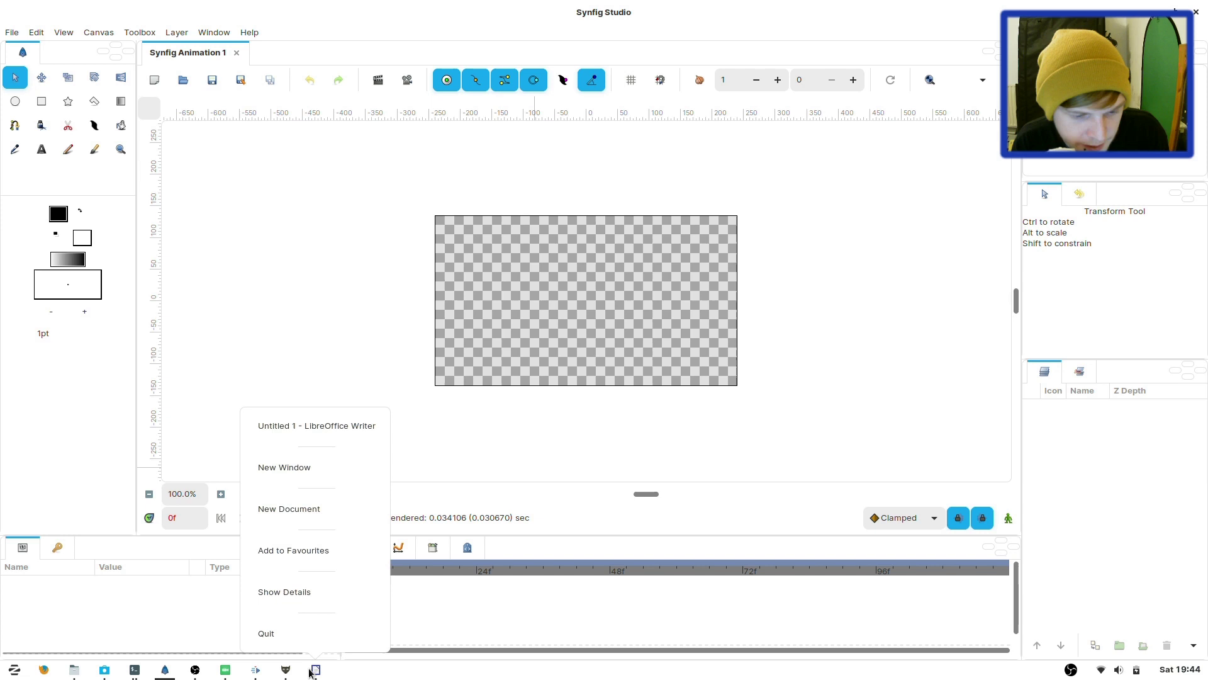
{"action": "left_click", "coordinate": [296, 555]}
- Restart the computer with the reboot command in a new terminal window
{"action": "key", "text": "ctrl+alt+t"}
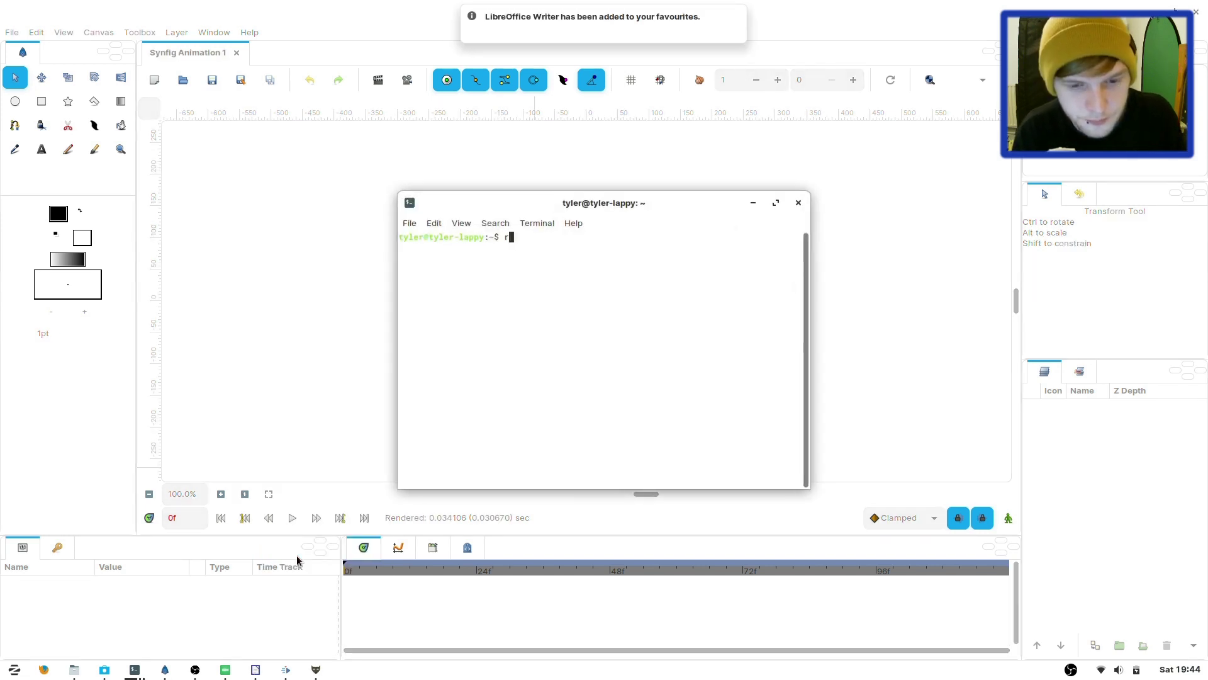
{"action": "type", "text": "reboot"}
{"action": "key", "text": "Return"}
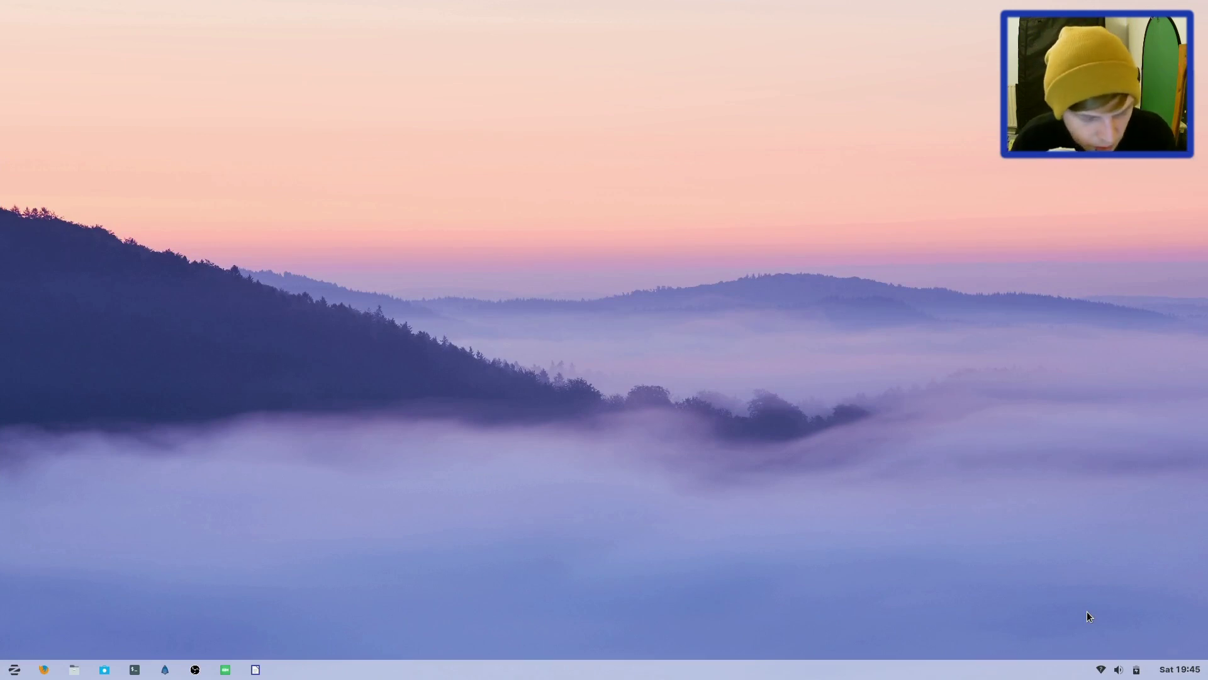
- Run htop in a new terminal window to examine the system's resource use after the restart
{"action": "key", "text": "ctrl+alt+t"}
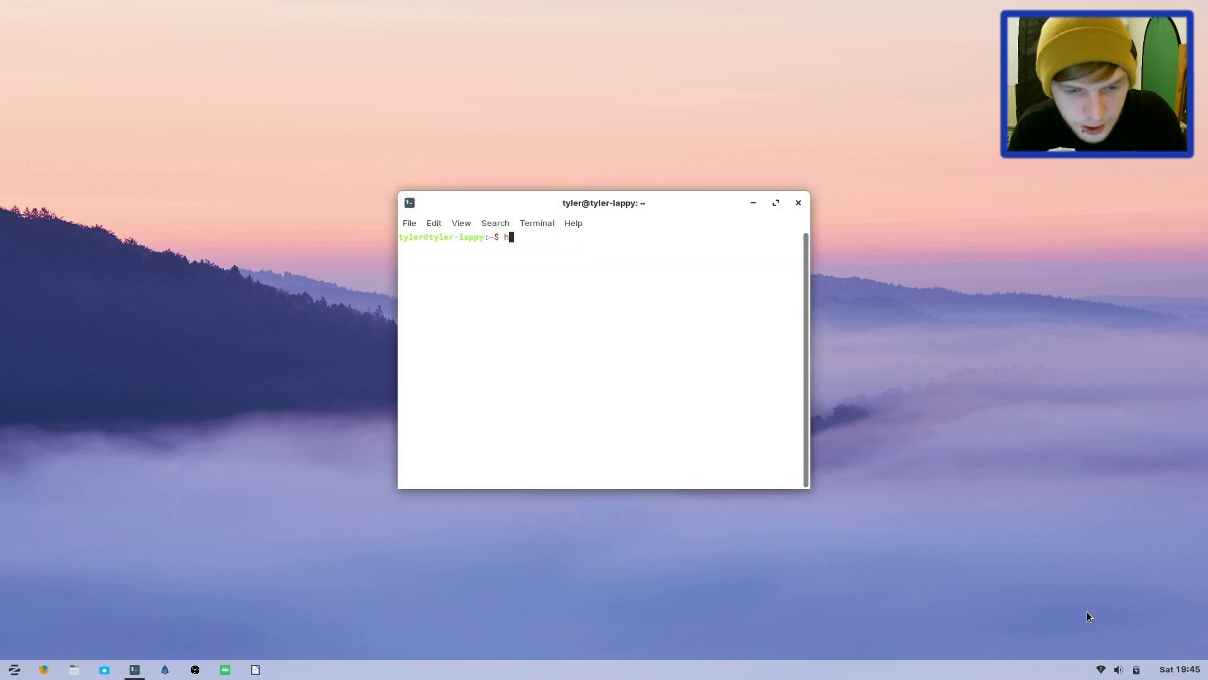
{"action": "type", "text": "hto"}
{"action": "key", "text": "Return"}
{"action": "key", "text": "Up"}
{"action": "type", "text": "p"}
{"action": "key", "text": "Return"}
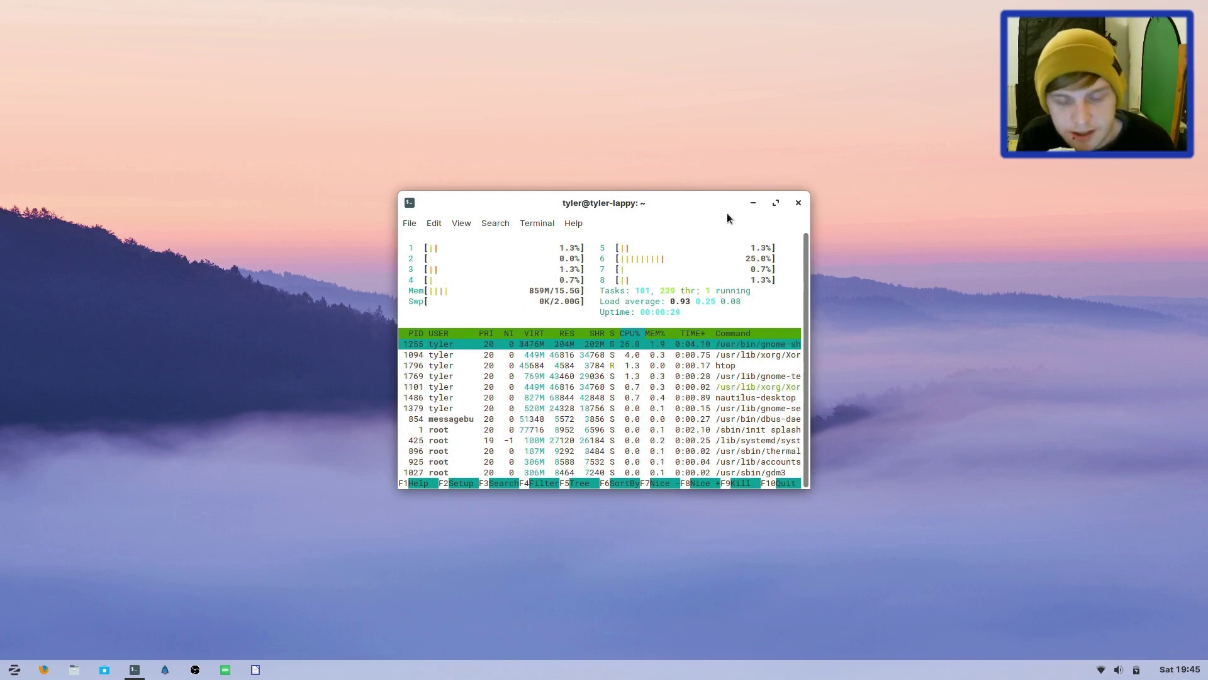
- Move the htop terminal window to just left of the desktop's centre, keeping its process running
{"action": "left_click_drag", "start_coordinate": [545, 201], "coordinate": [914, 33]}
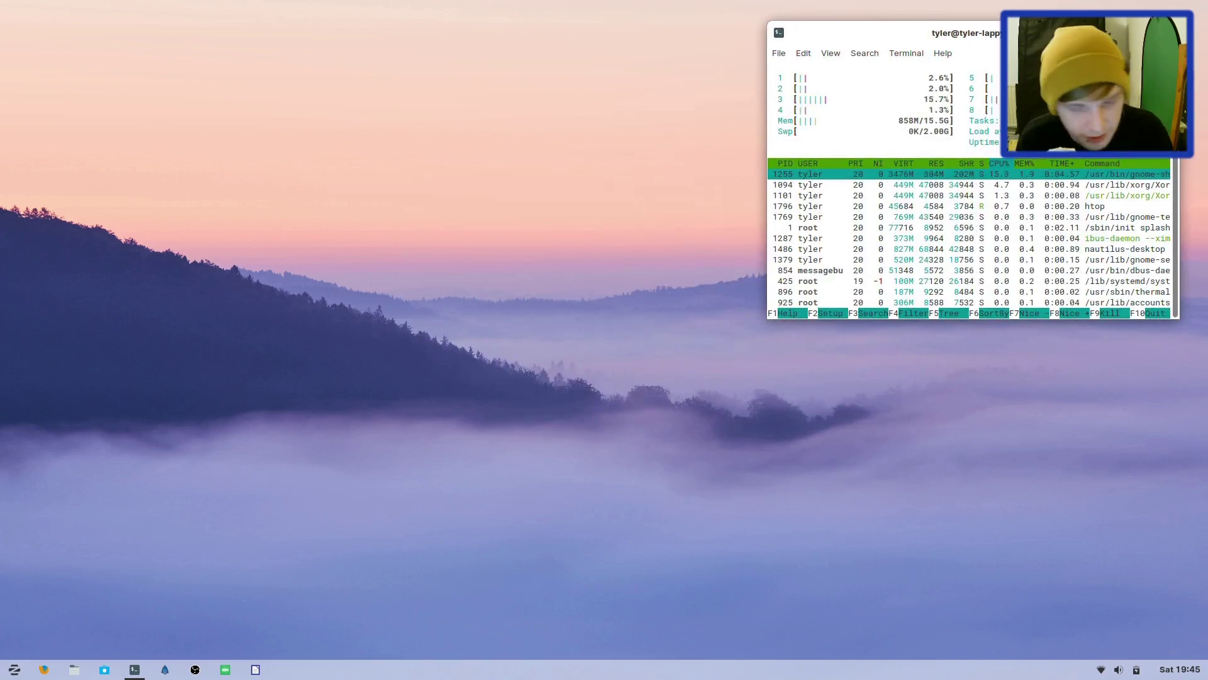
{"action": "key", "text": "ctrl+shift+w"}
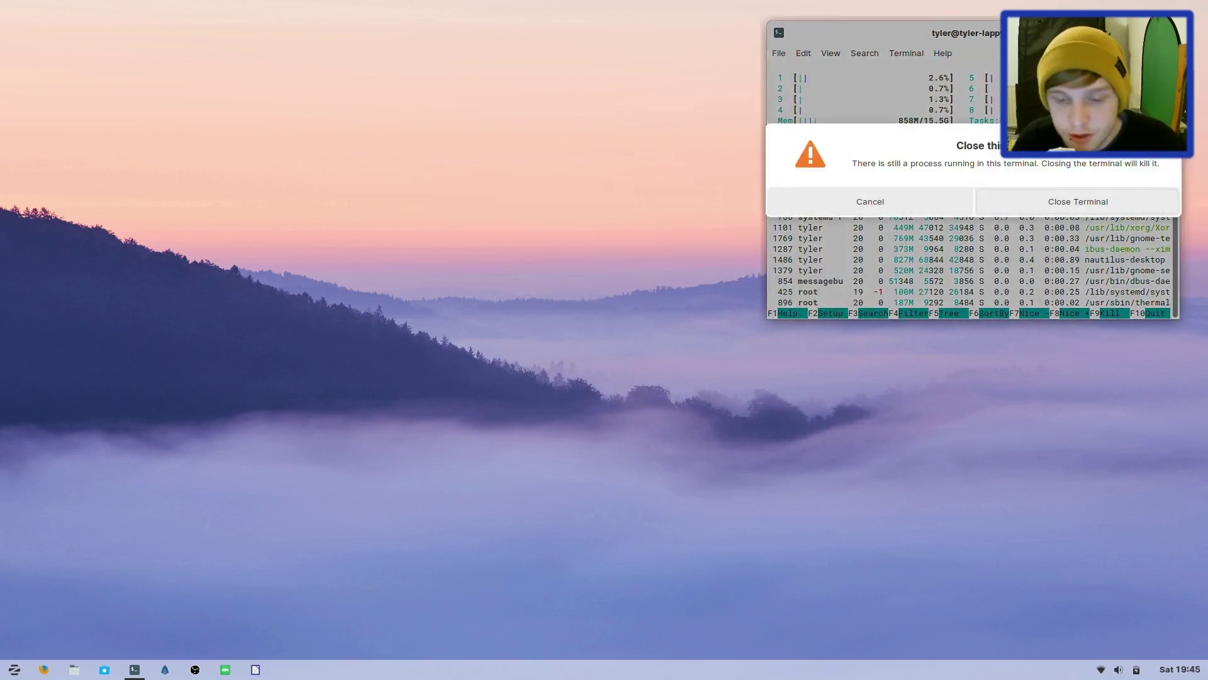
{"action": "left_click", "coordinate": [887, 203]}
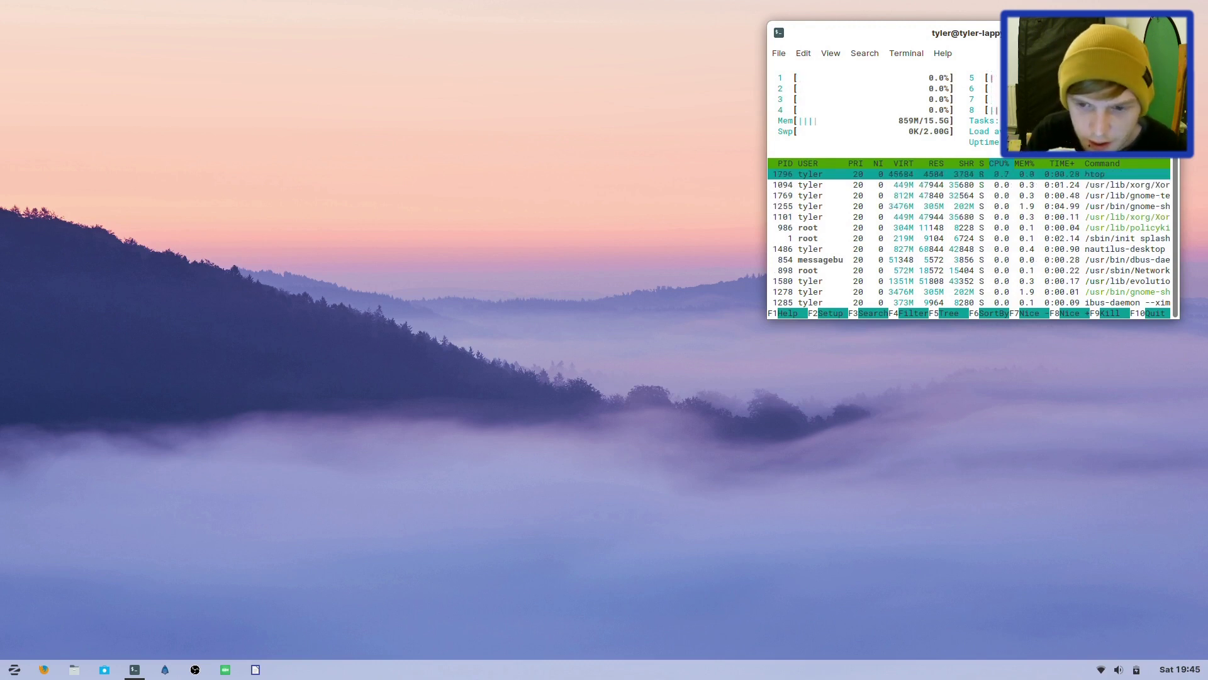
{"action": "left_click_drag", "start_coordinate": [981, 41], "coordinate": [434, 195]}
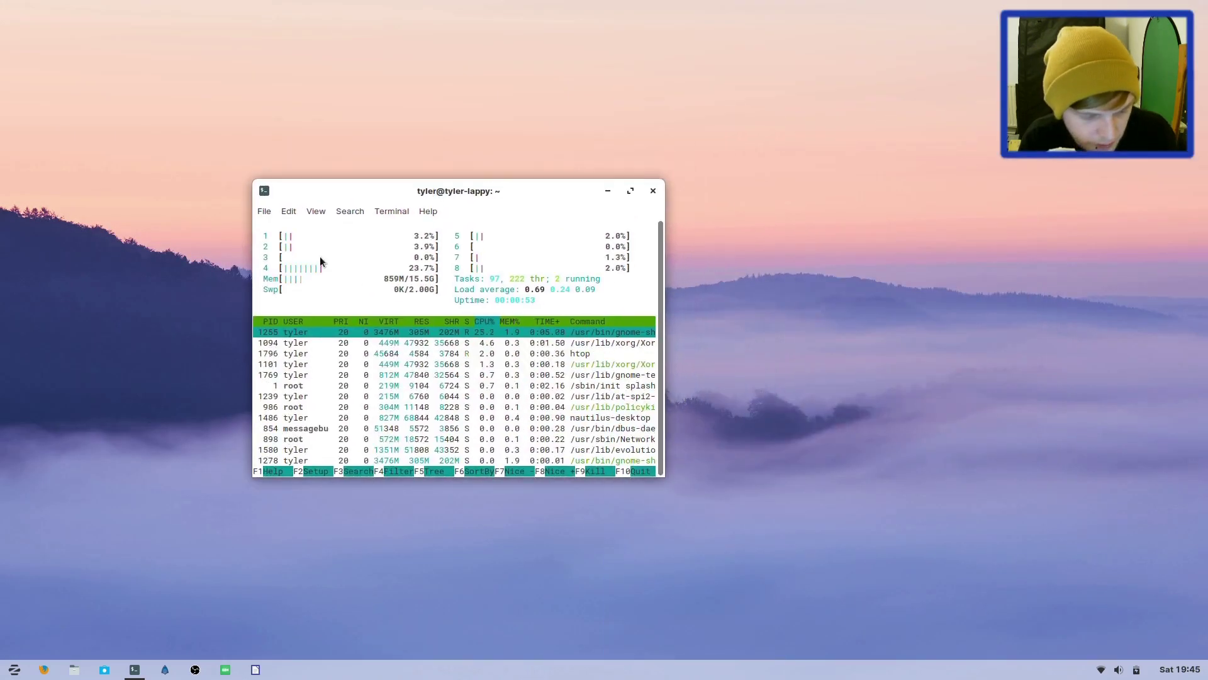
- Open Settings by searching for "settings" and review the system's About details and the main settings list
{"action": "key", "text": "super"}
{"action": "type", "text": "settings"}
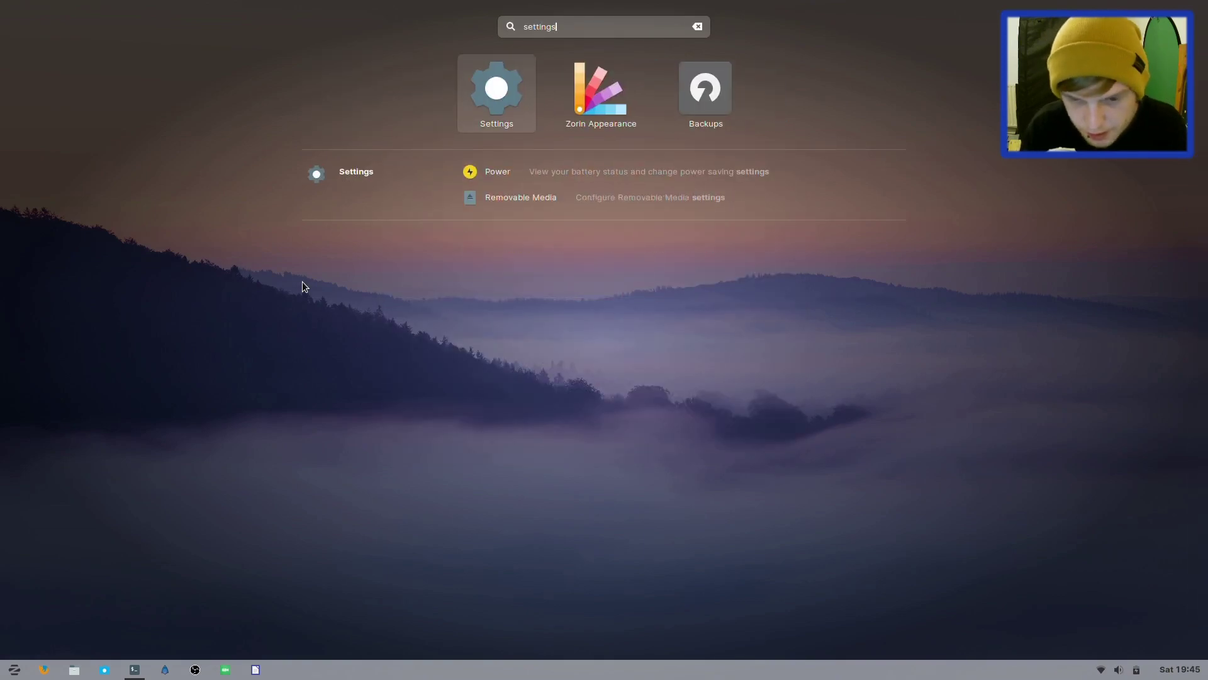
{"action": "key", "text": "Return"}
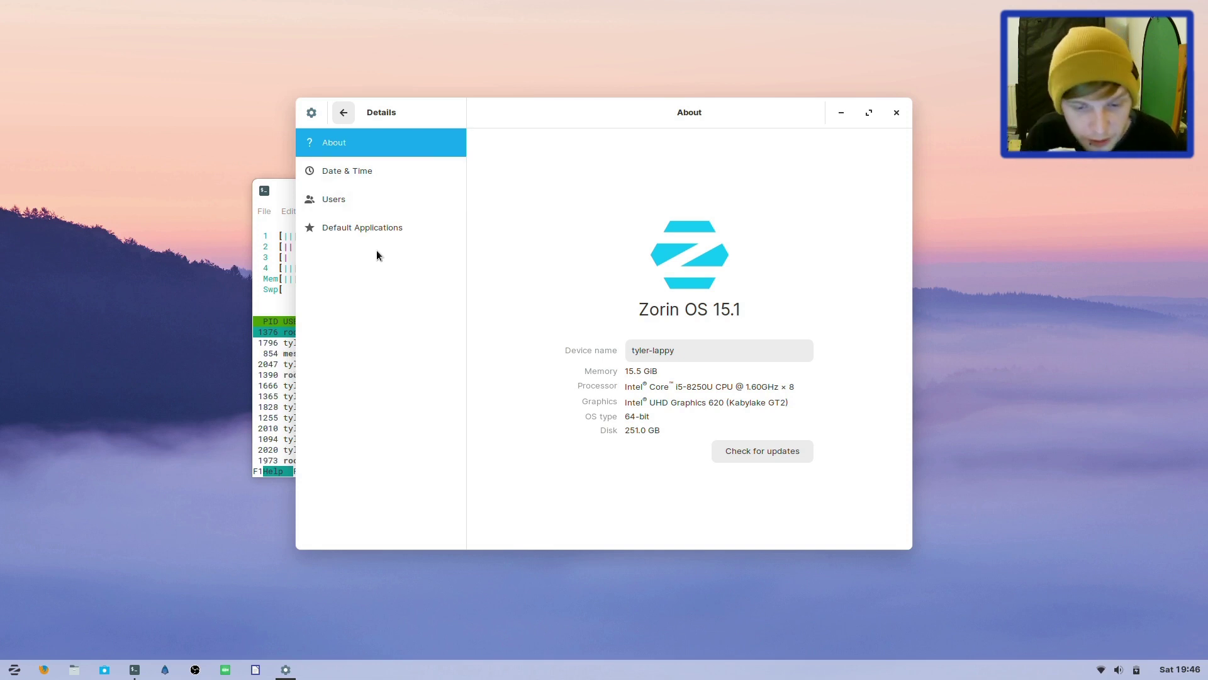
{"action": "left_click", "coordinate": [340, 116]}
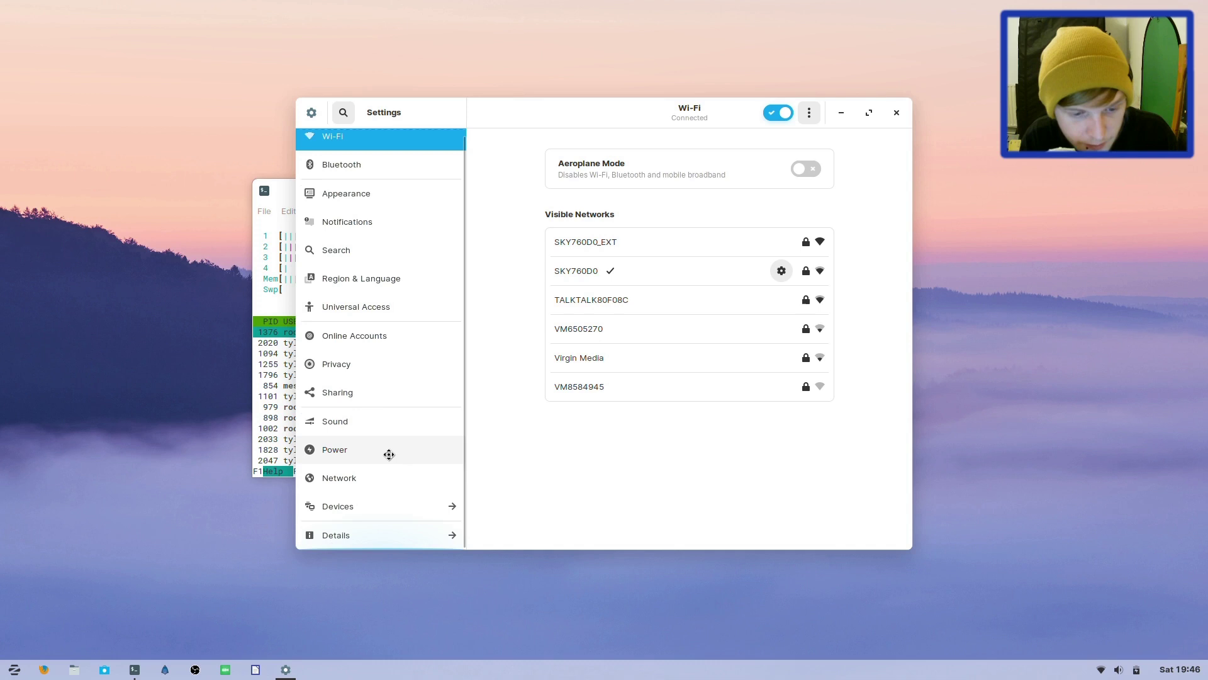
{"action": "left_click", "coordinate": [368, 537]}
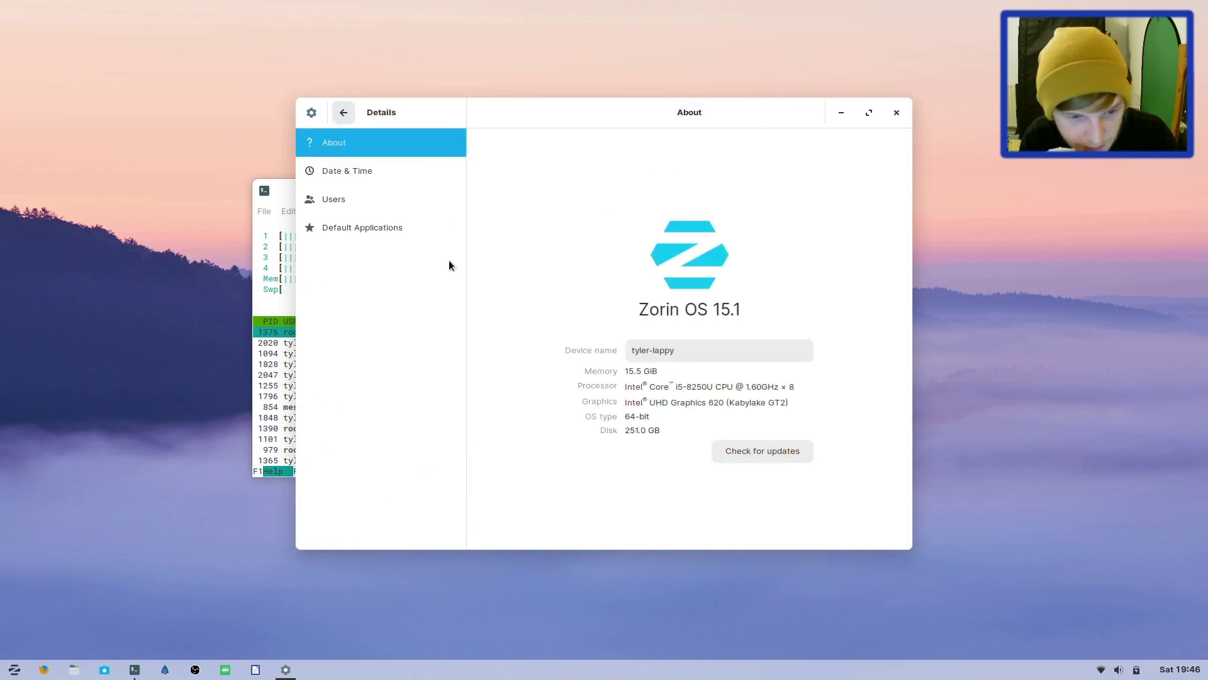
{"action": "left_click", "coordinate": [345, 113]}
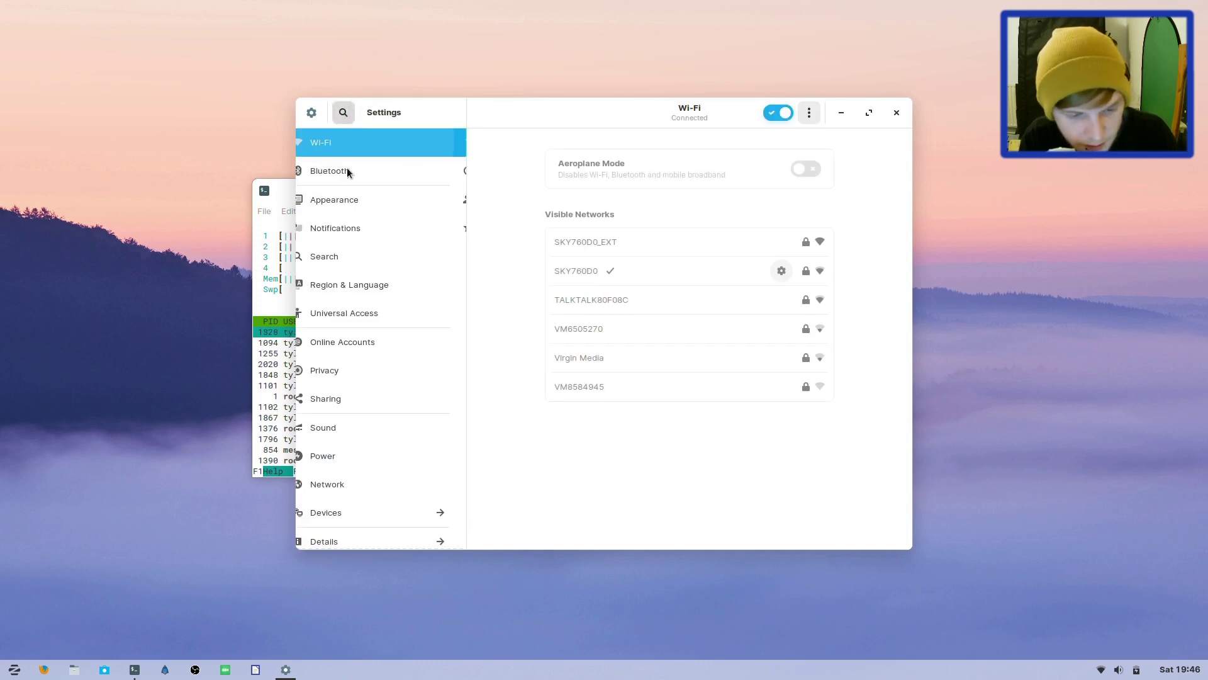
- Go to the keyboard shortcuts in the Devices settings and check the entry for Hide all normal windows without changing it
{"action": "left_click", "coordinate": [335, 510]}
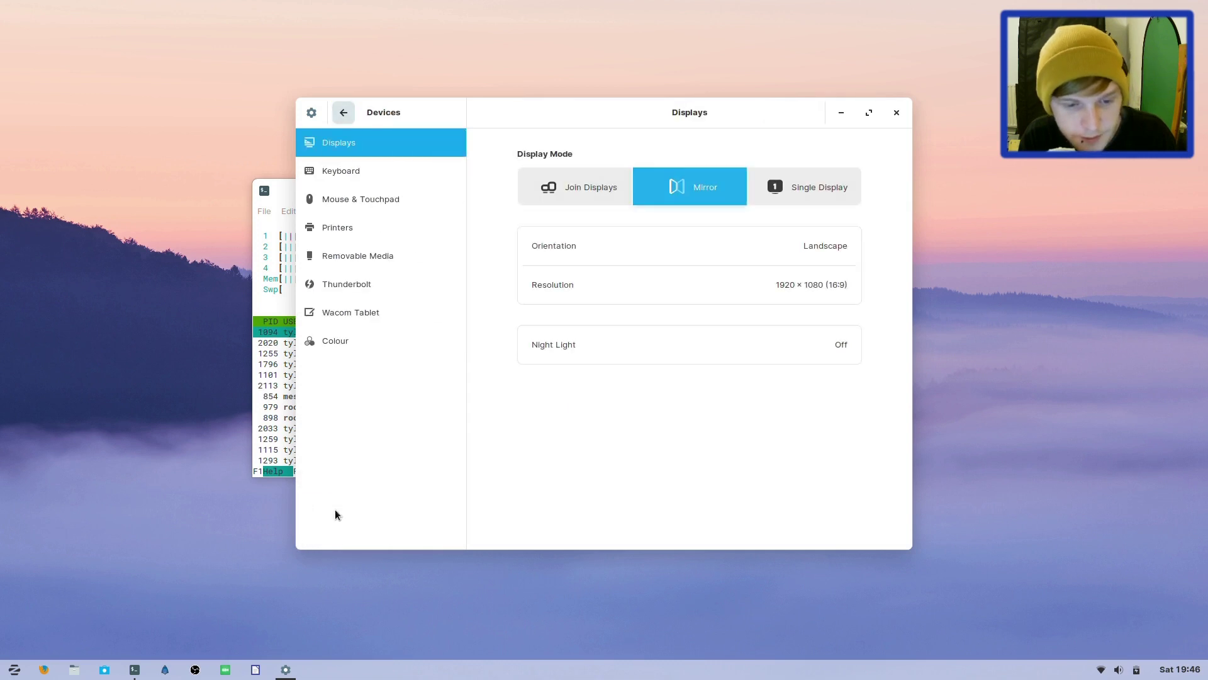
{"action": "left_click", "coordinate": [341, 171]}
{"action": "scroll", "coordinate": [654, 179], "scroll_direction": "down", "scroll_amount": 5}
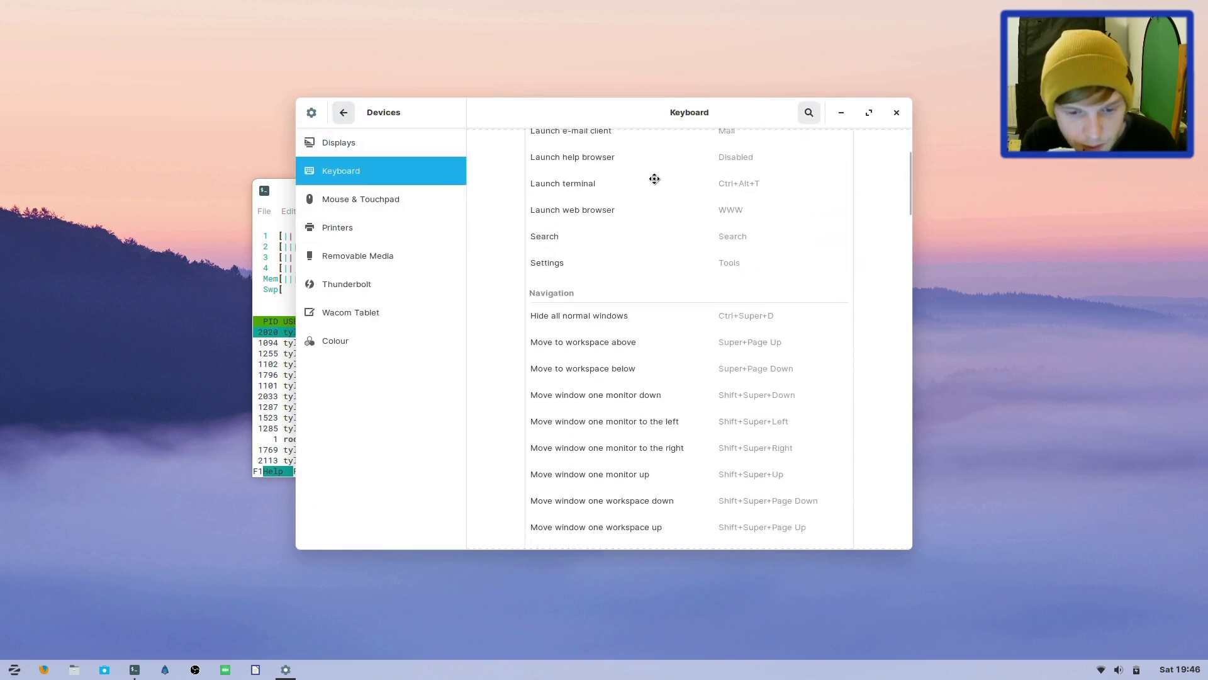
{"action": "scroll", "coordinate": [655, 180], "scroll_direction": "down", "scroll_amount": 2}
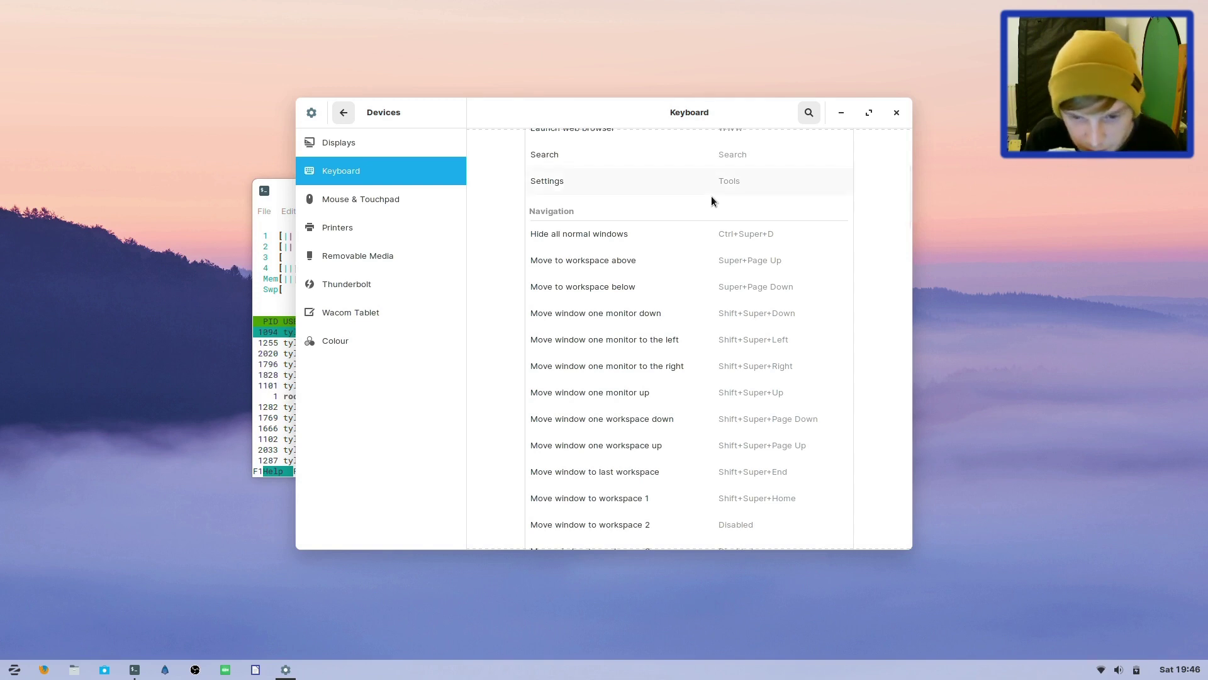
{"action": "left_click", "coordinate": [760, 235]}
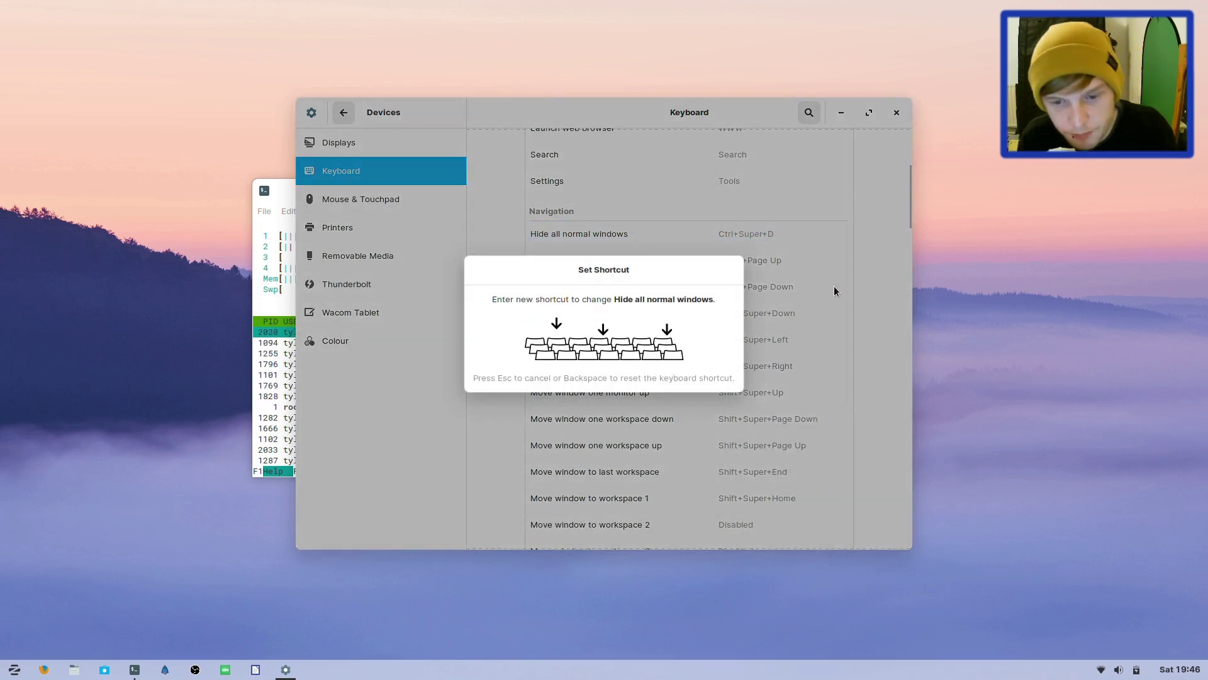
{"action": "key", "text": "Escape"}
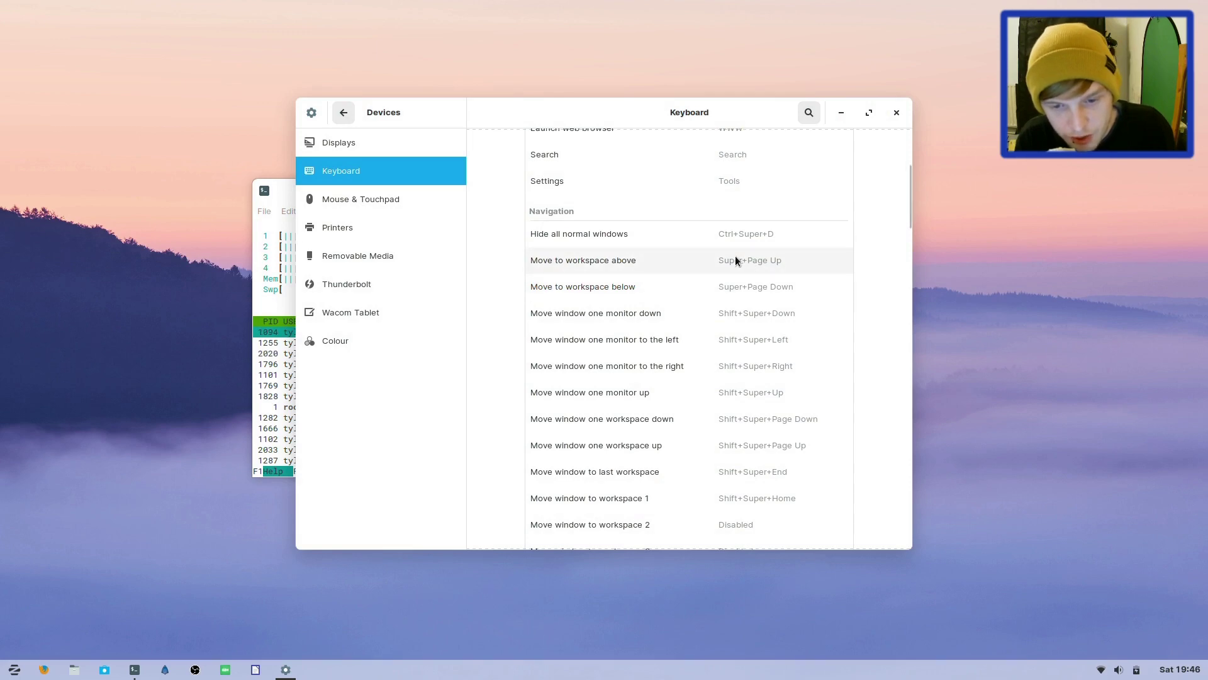
- Set the shortcuts for Move to workspace above to Ctrl+Up and Move to workspace below to Ctrl+Down
{"action": "left_click", "coordinate": [735, 257]}
{"action": "key", "text": "ctrl+Up"}
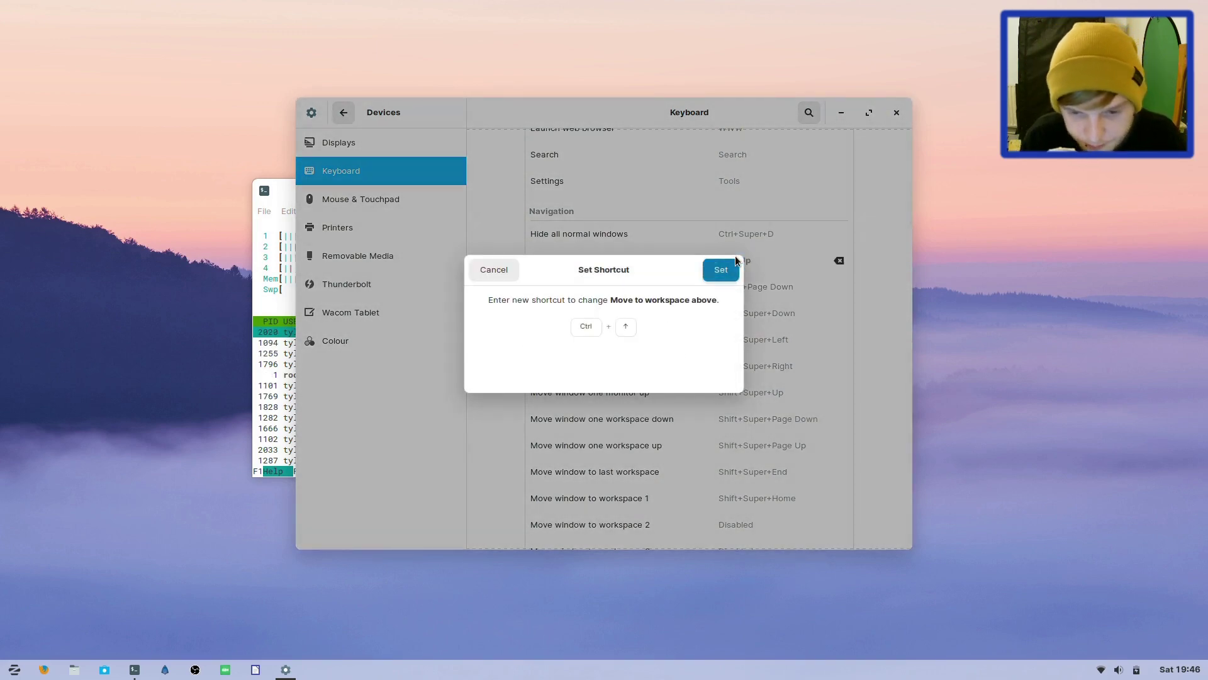
{"action": "left_click", "coordinate": [734, 262]}
{"action": "left_click", "coordinate": [761, 295]}
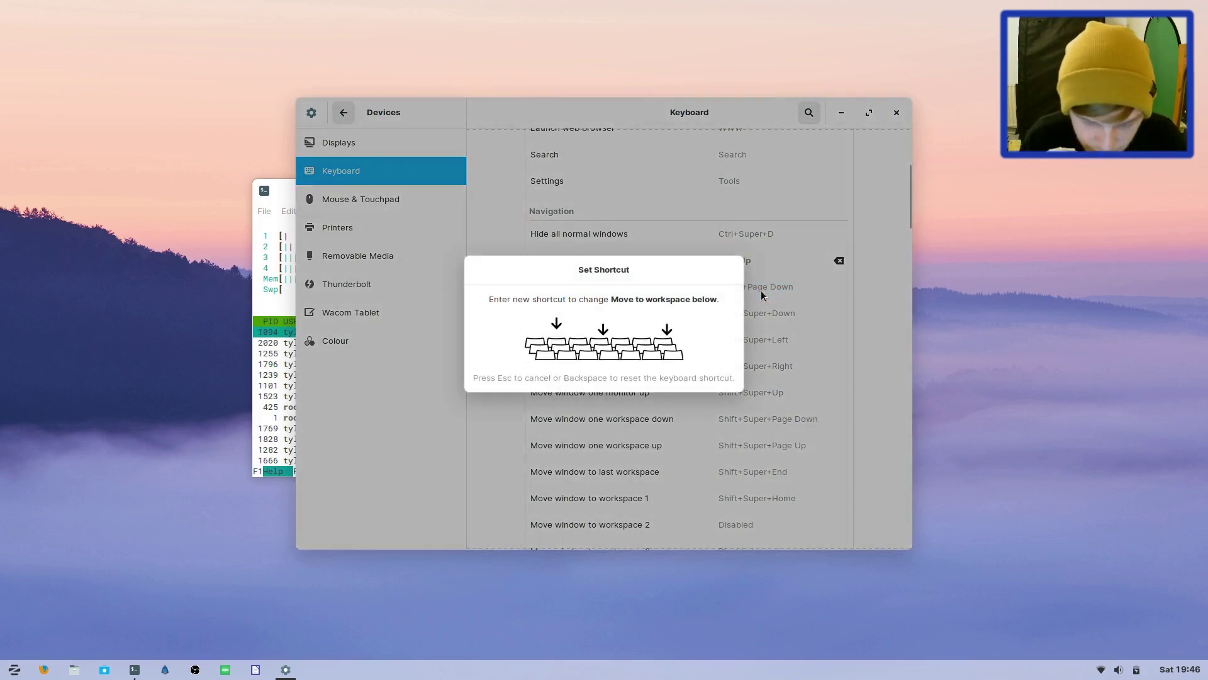
{"action": "key", "text": "ctrl+Down"}
{"action": "key", "text": "Return"}
- Test the new workspace shortcuts by switching down and back up between the two workspaces several times
{"action": "key", "text": "ctrl+Down"}
{"action": "key", "text": "ctrl+Up"}
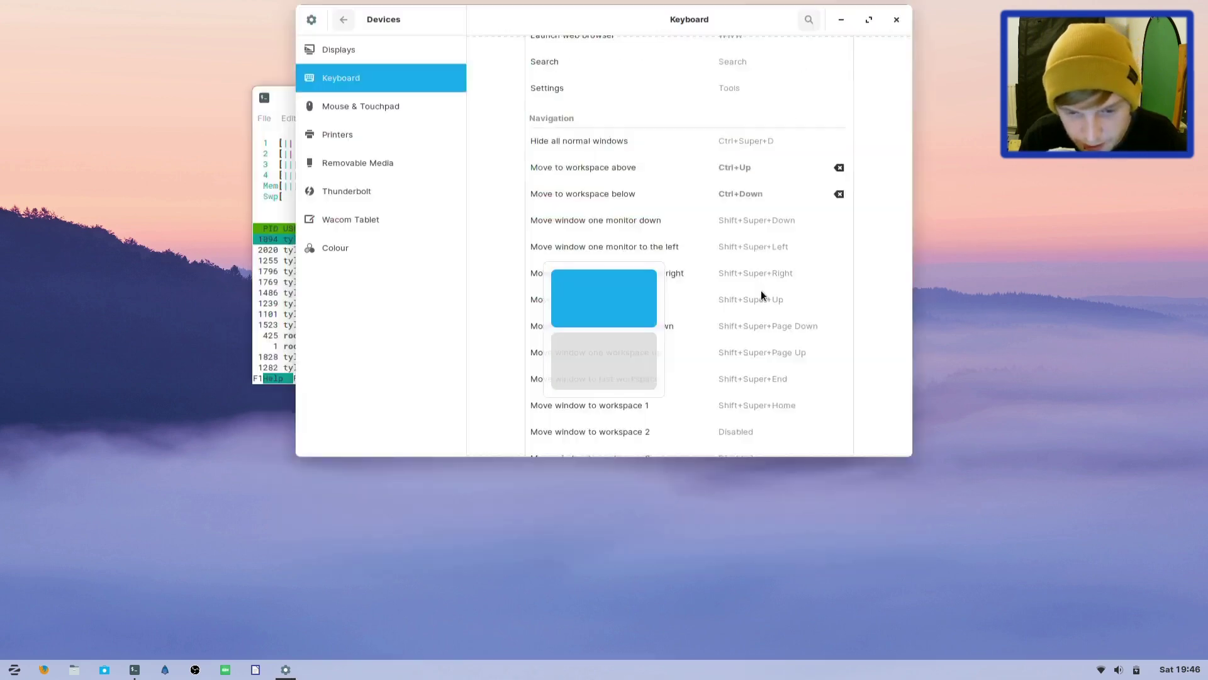
{"action": "key", "text": "ctrl+Down"}
{"action": "key", "text": "ctrl+Up"}
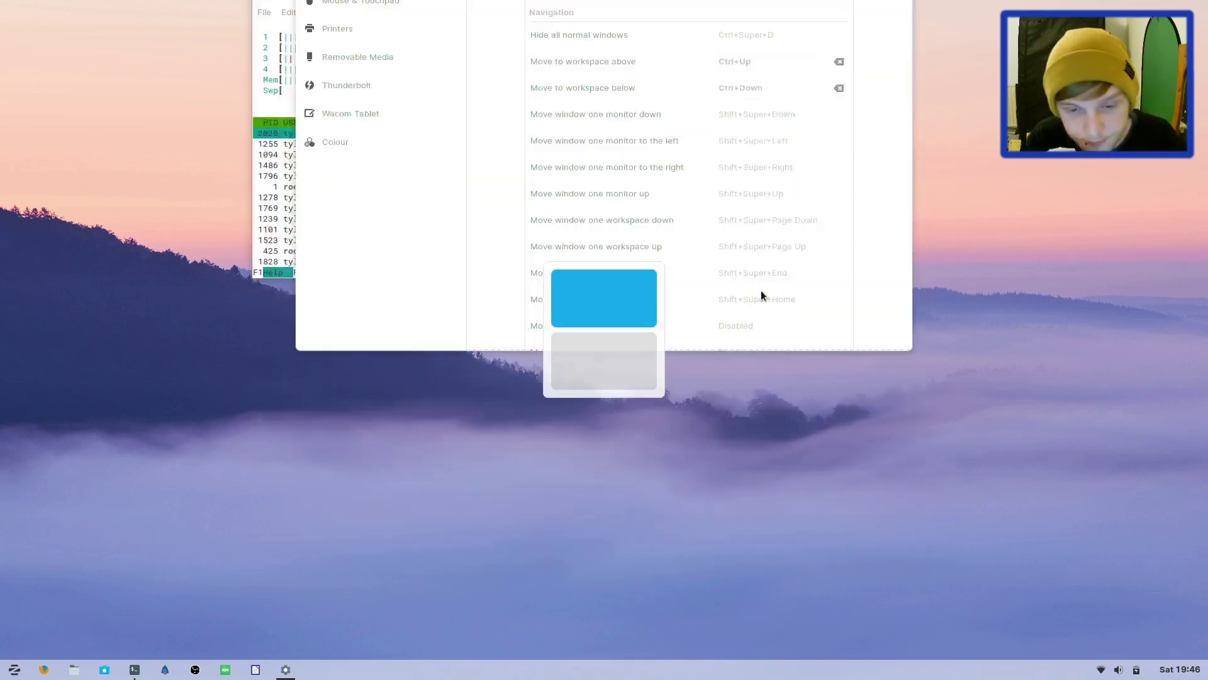
{"action": "key", "text": "ctrl+Down"}
{"action": "key", "text": "ctrl+Up"}
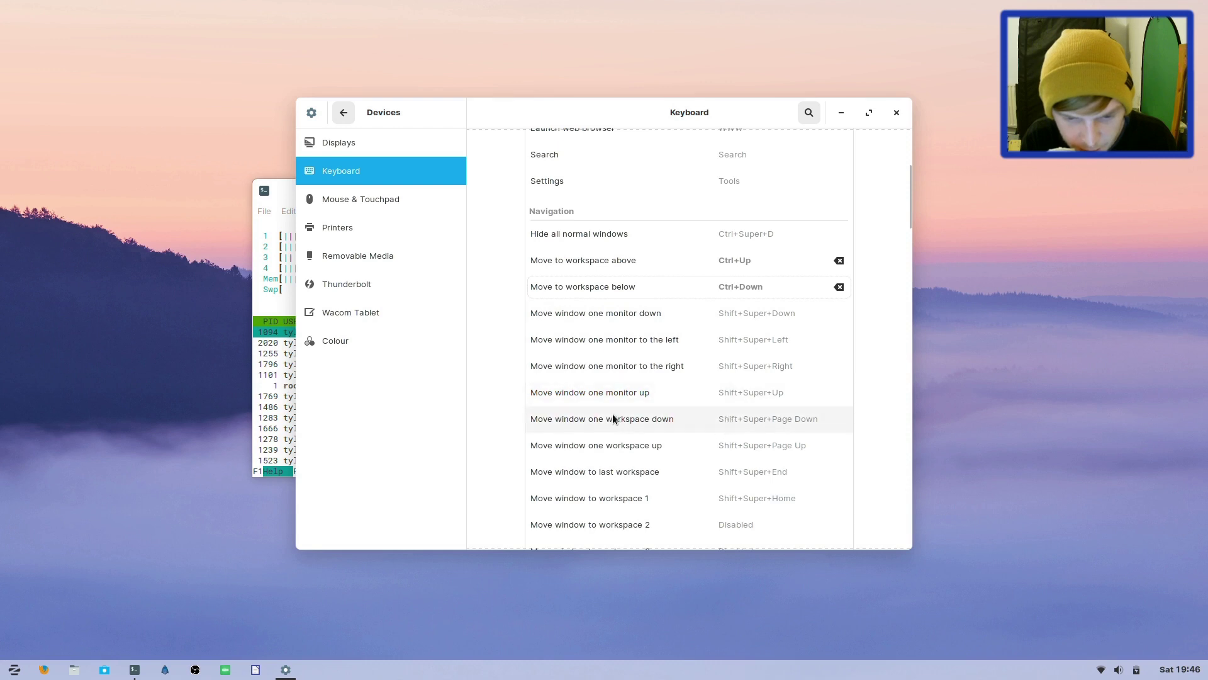
- Set Move window one workspace down to Ctrl+Super+Down and Move window one workspace up to Ctrl+Super+Up, replacing the conflicting assignments
{"action": "left_click", "coordinate": [724, 418]}
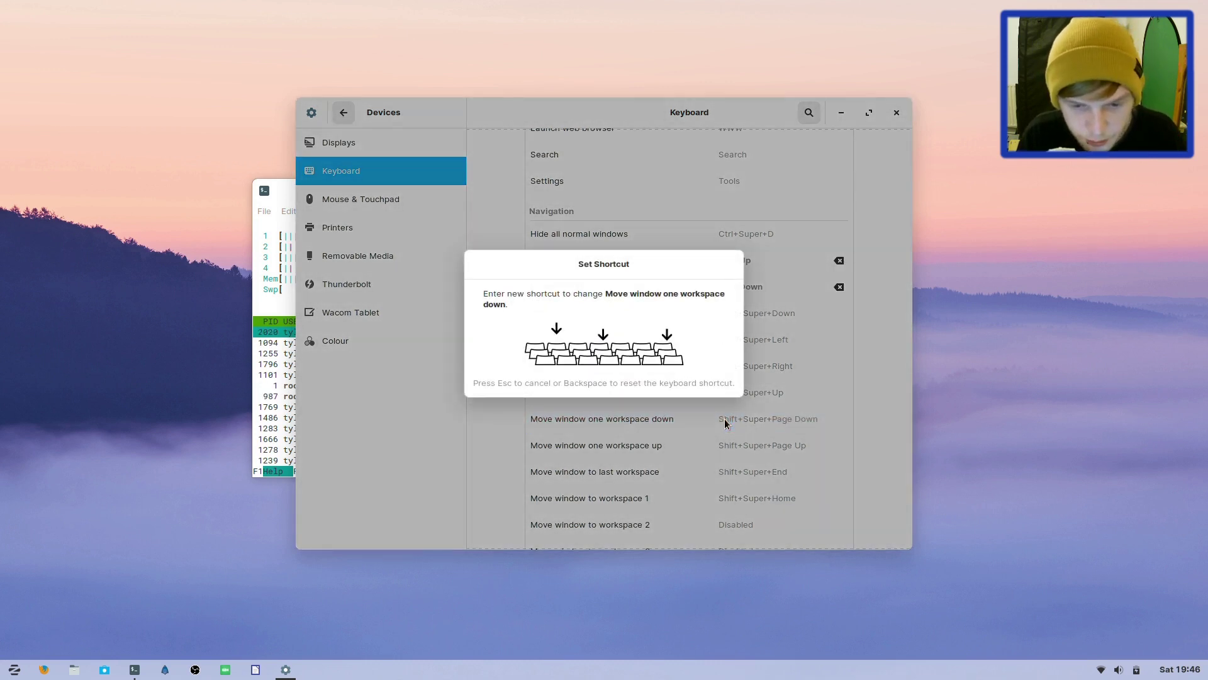
{"action": "key", "text": "ctrl+super+Down"}
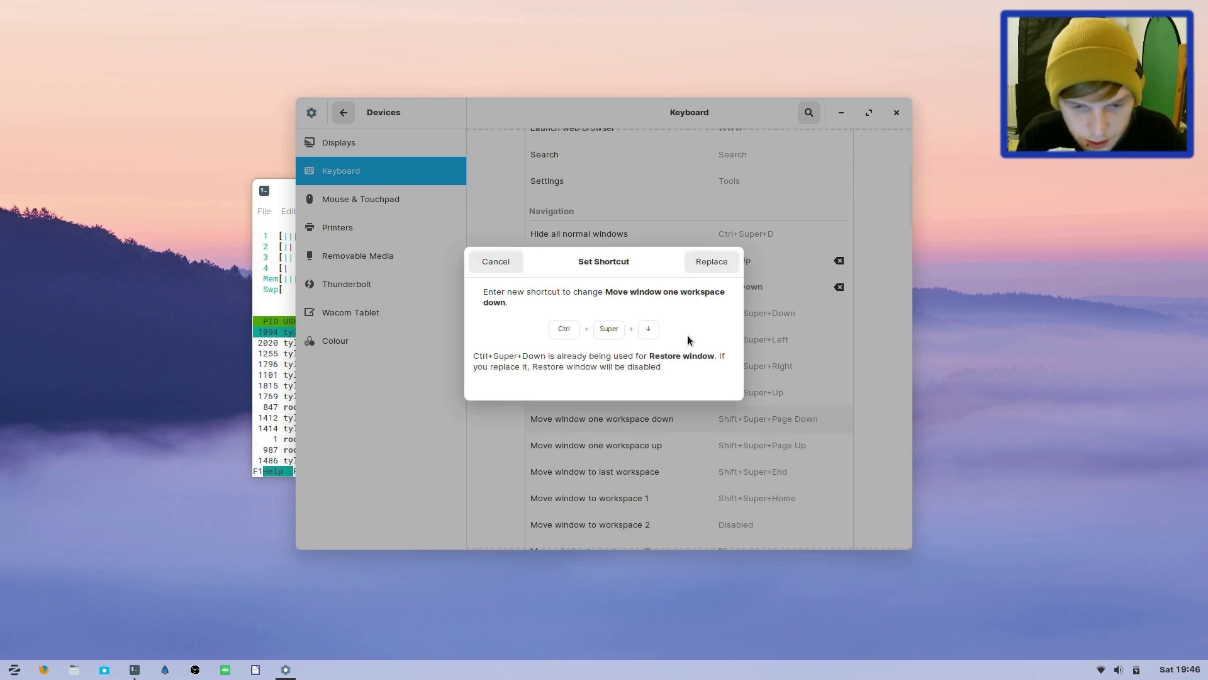
{"action": "left_click", "coordinate": [715, 263]}
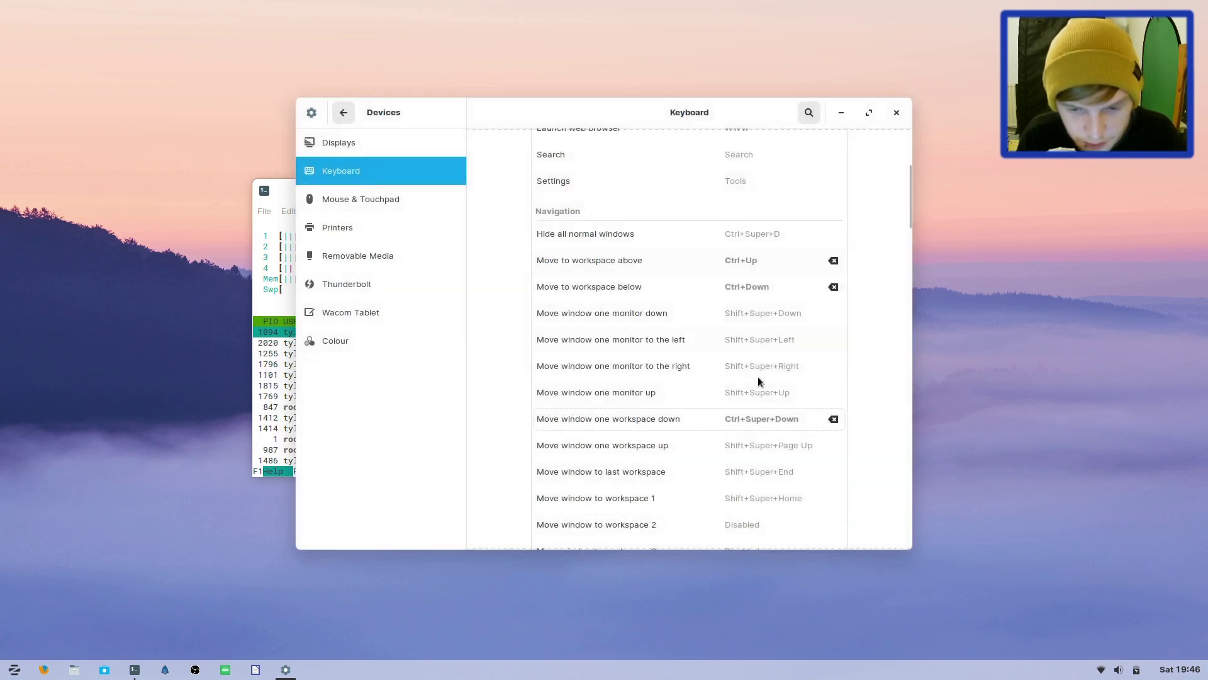
{"action": "left_click", "coordinate": [780, 452]}
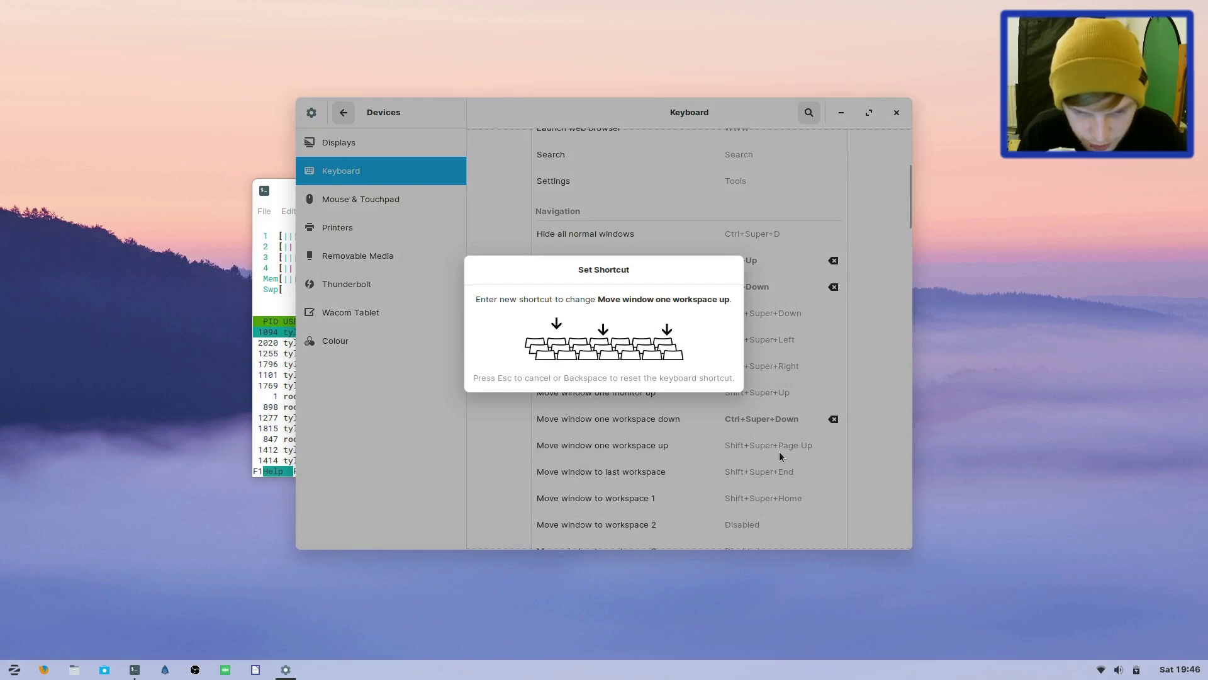
{"action": "key", "text": "ctrl+super+Up"}
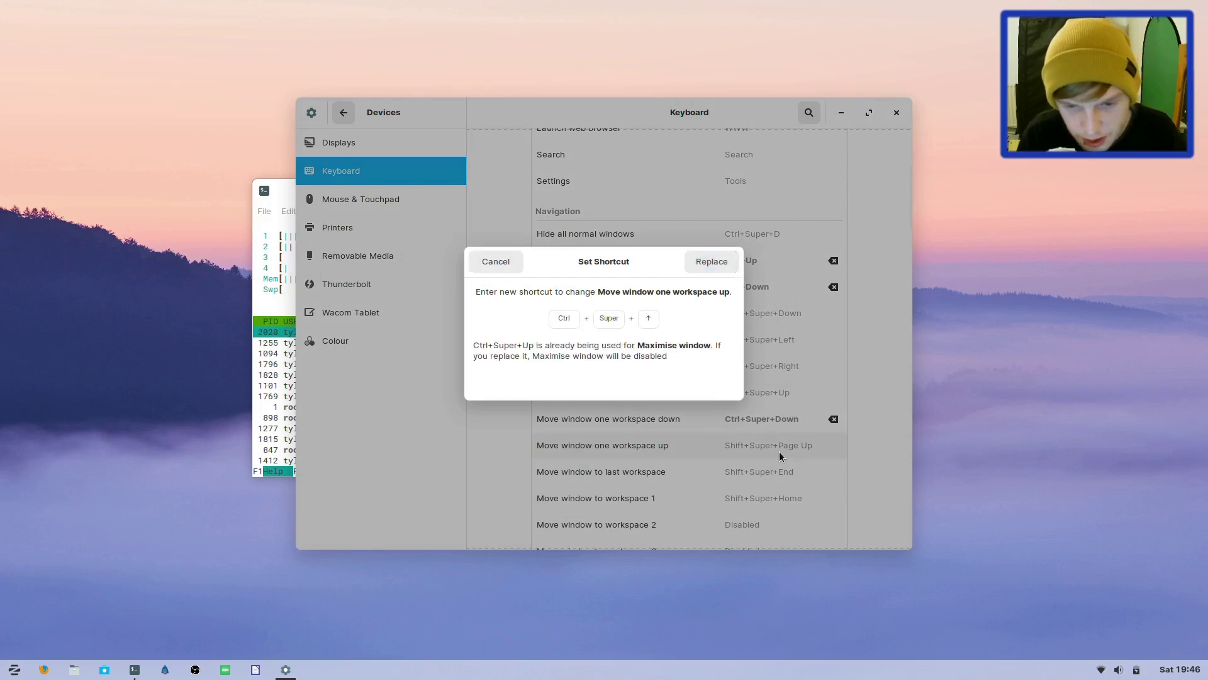
{"action": "left_click", "coordinate": [709, 261]}
- Test the new shortcuts by moving the Settings window to the workspace below and back, switching between both workspaces
{"action": "key", "text": "ctrl+super+Down"}
{"action": "key", "text": "ctrl+Up"}
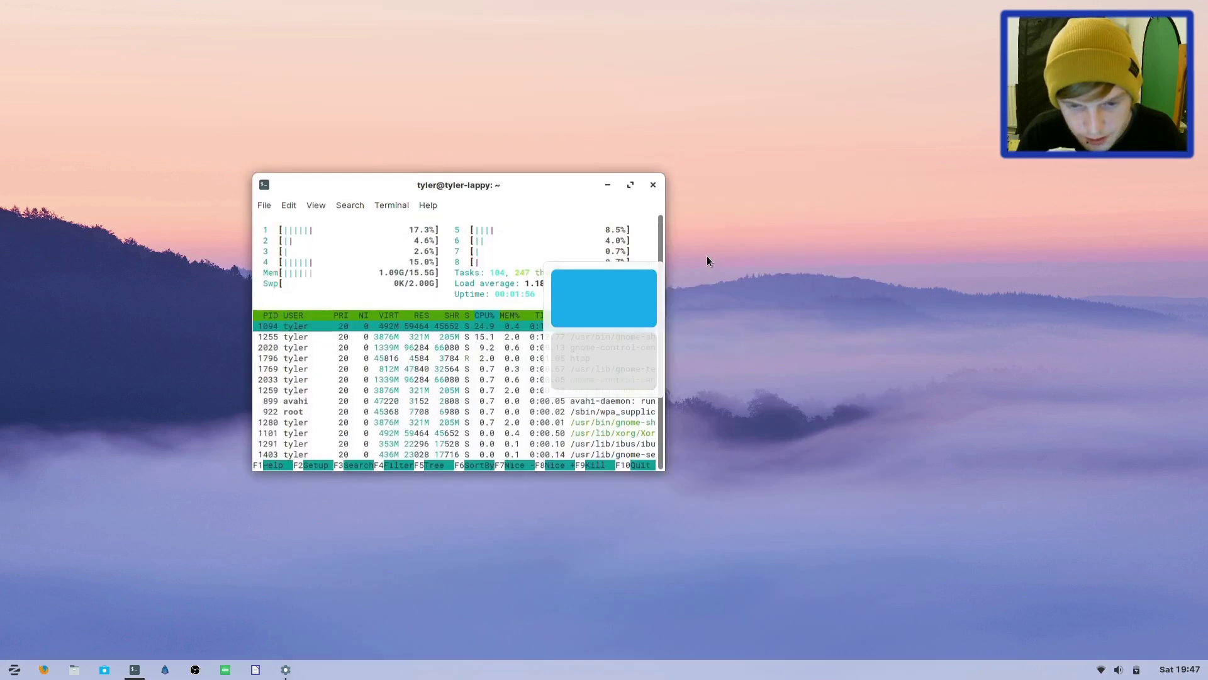
{"action": "key", "text": "ctrl+Down"}
{"action": "key", "text": "ctrl+super+Up"}
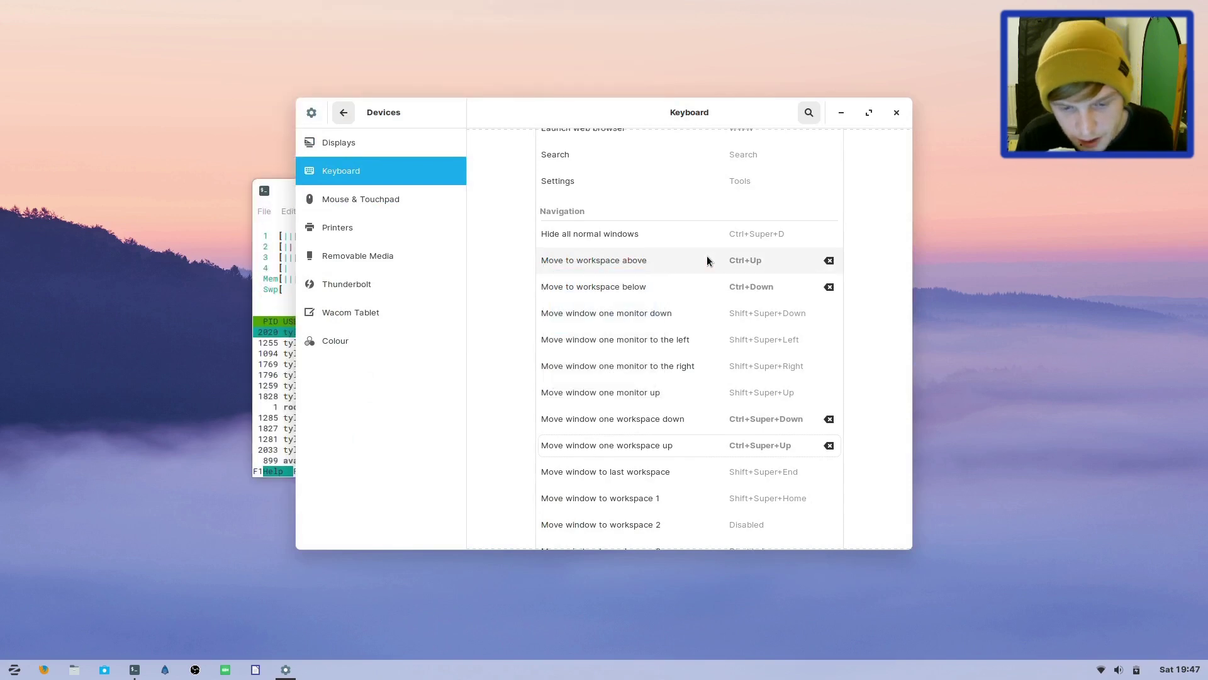
- Review the Navigation, Screenshots, and Sound and Media shortcuts, and try raising and lowering the volume and raising the screen brightness
{"action": "scroll", "coordinate": [707, 256], "scroll_direction": "down", "scroll_amount": 10}
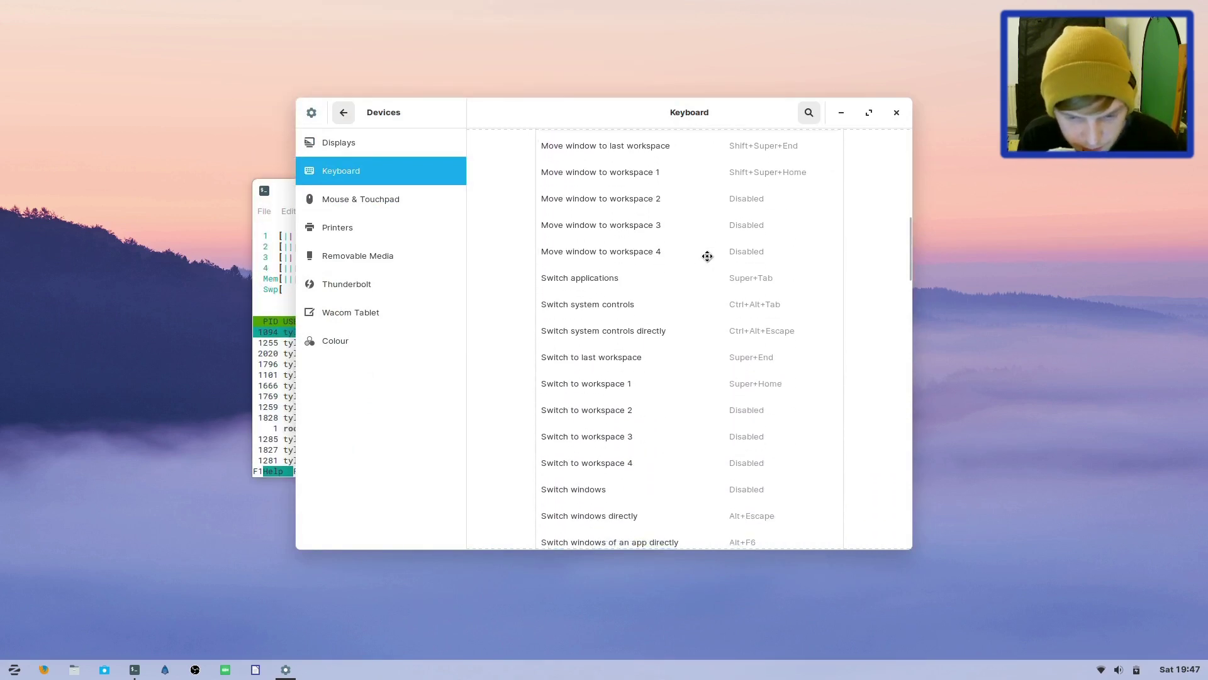
{"action": "scroll", "coordinate": [708, 256], "scroll_direction": "down", "scroll_amount": 10}
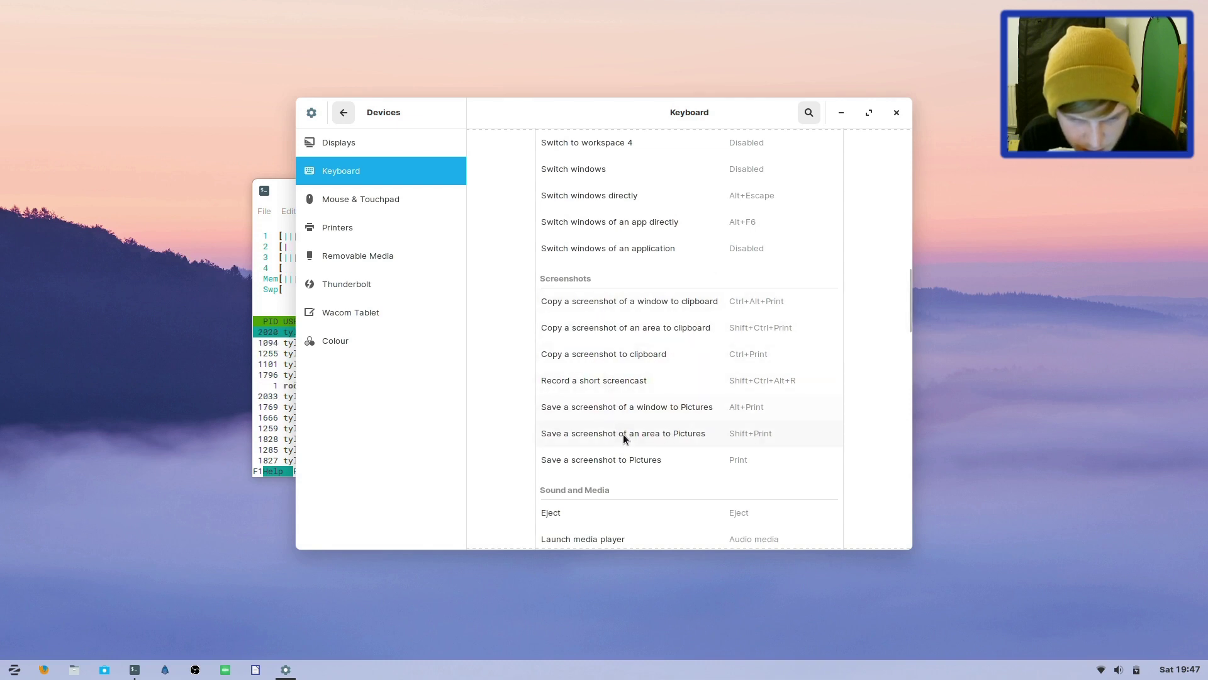
{"action": "scroll", "coordinate": [640, 311], "scroll_direction": "down", "scroll_amount": 13}
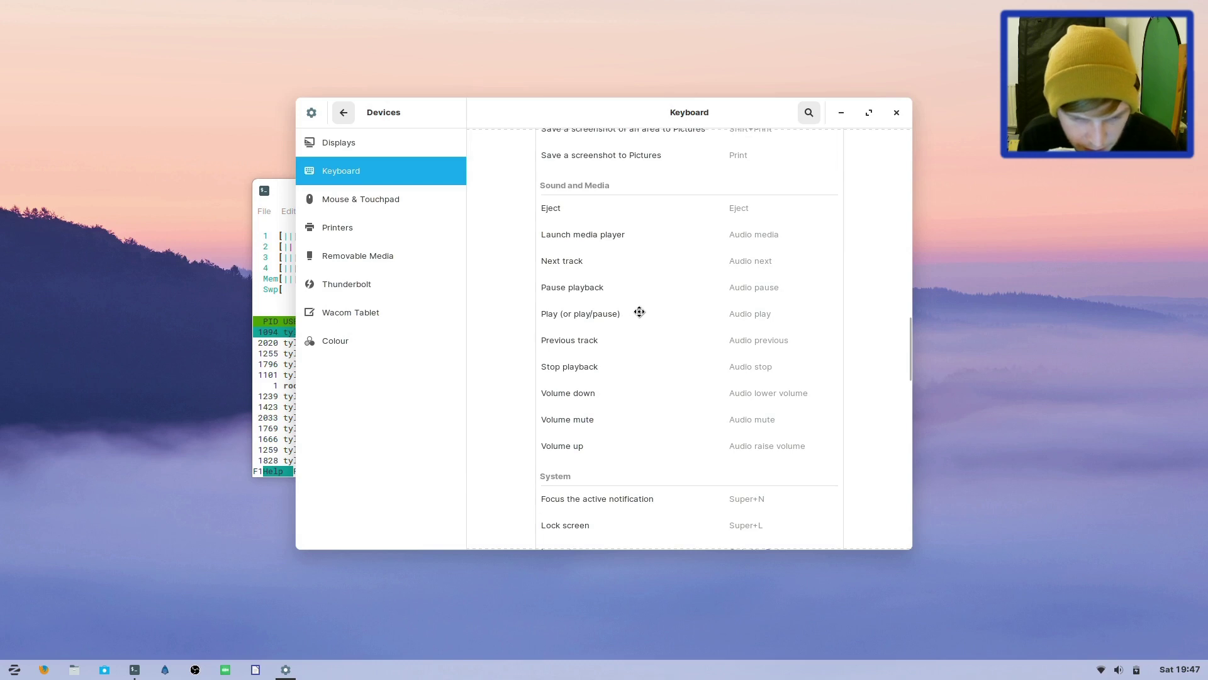
{"action": "scroll", "coordinate": [640, 311], "scroll_direction": "down", "scroll_amount": 1}
{"action": "key", "text": "XF86AudioRaiseVolume"}
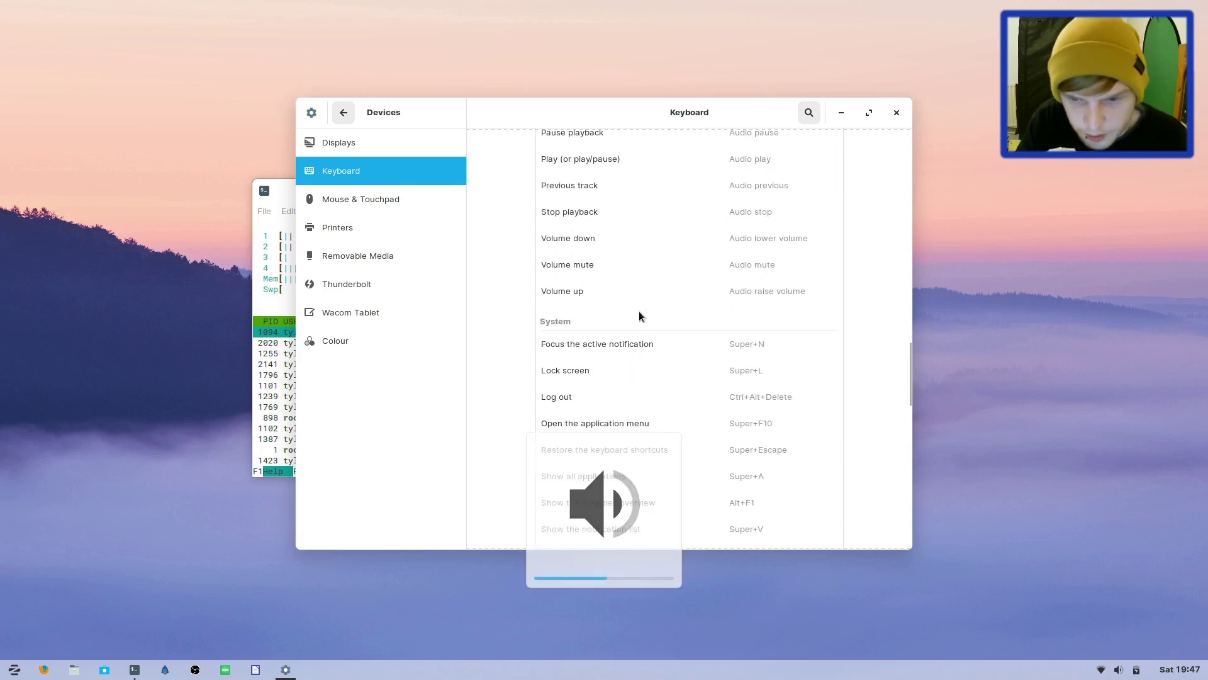
{"action": "key", "text": "XF86AudioLowerVolume"}
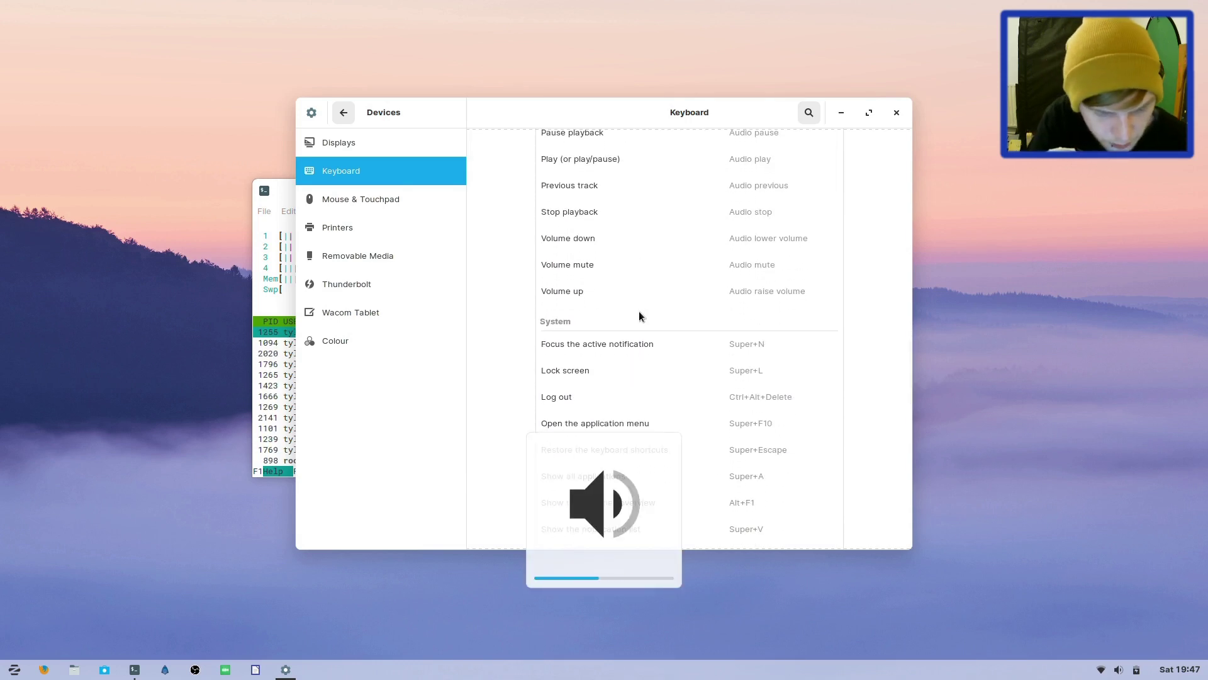
{"action": "key", "text": "XF86MonBrightnessUp"}
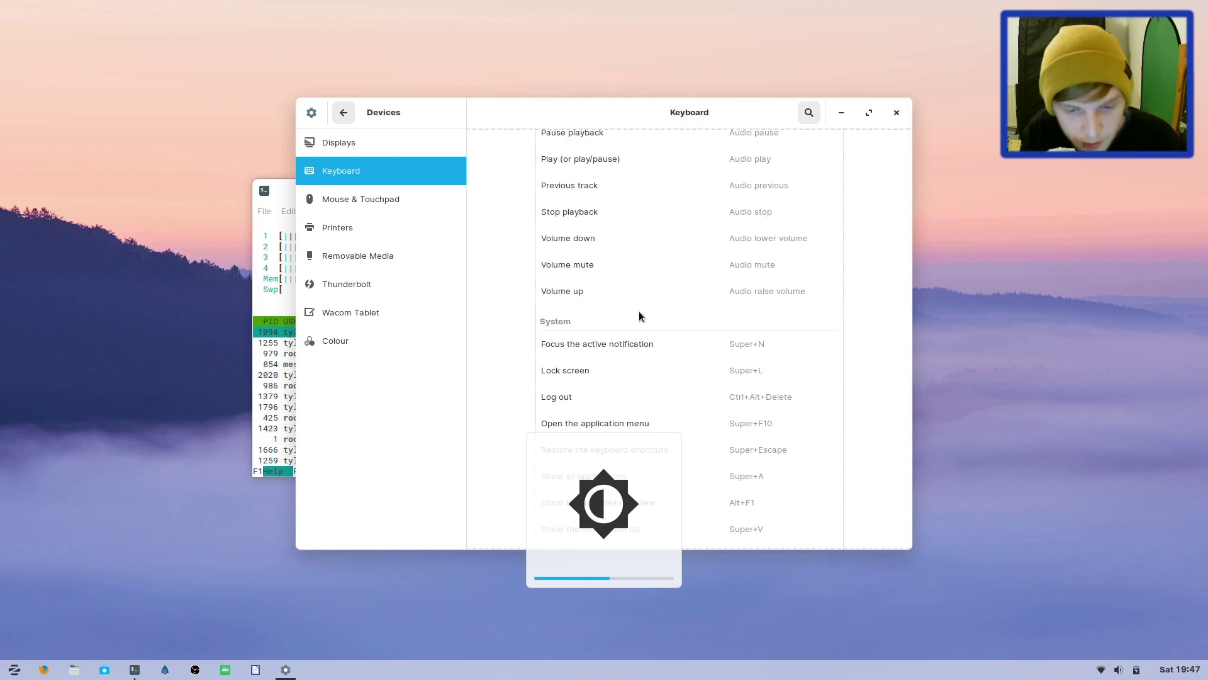
- Set the shortcut for Activate the window menu in the Windows group to Ctrl+Space
{"action": "scroll", "coordinate": [742, 313], "scroll_direction": "down", "scroll_amount": 4}
{"action": "scroll", "coordinate": [742, 314], "scroll_direction": "down", "scroll_amount": 1}
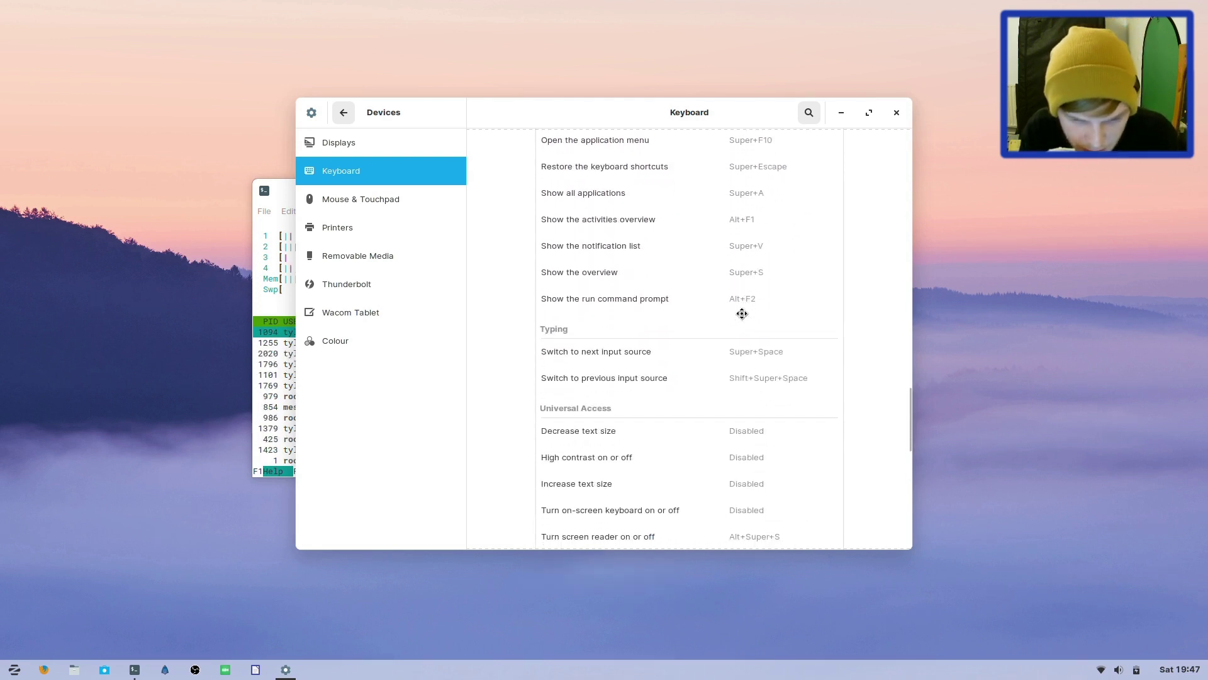
{"action": "scroll", "coordinate": [743, 314], "scroll_direction": "down", "scroll_amount": 10}
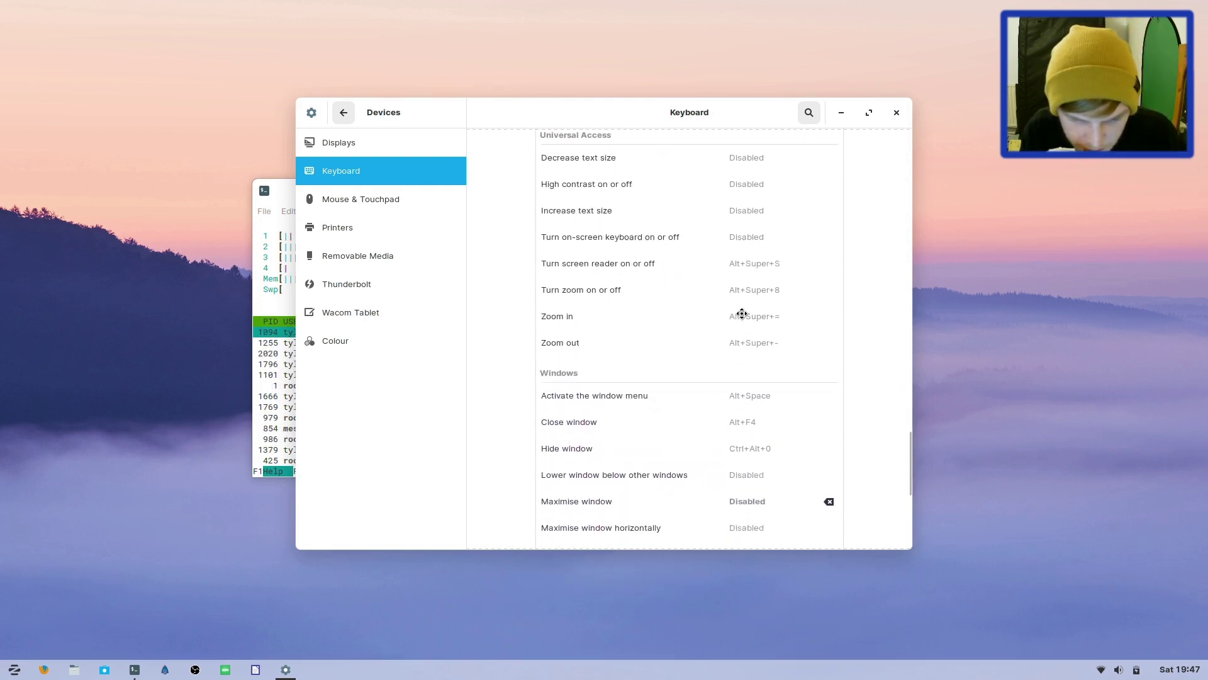
{"action": "scroll", "coordinate": [742, 314], "scroll_direction": "down", "scroll_amount": 2}
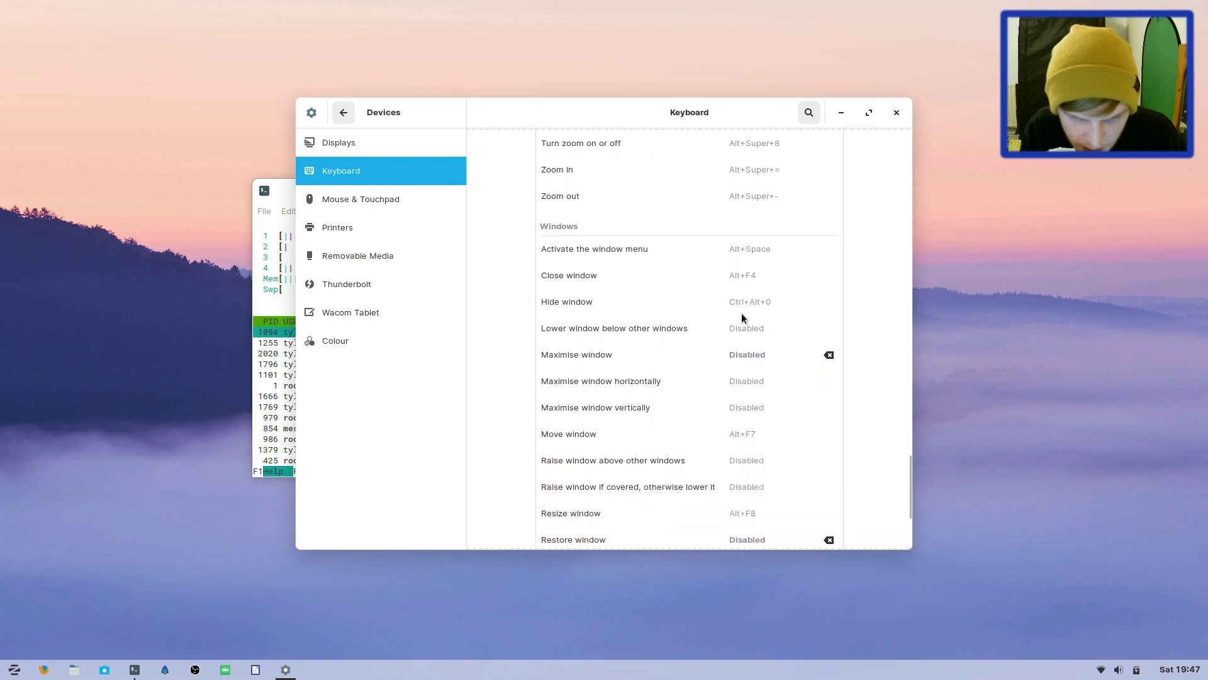
{"action": "left_click", "coordinate": [598, 252]}
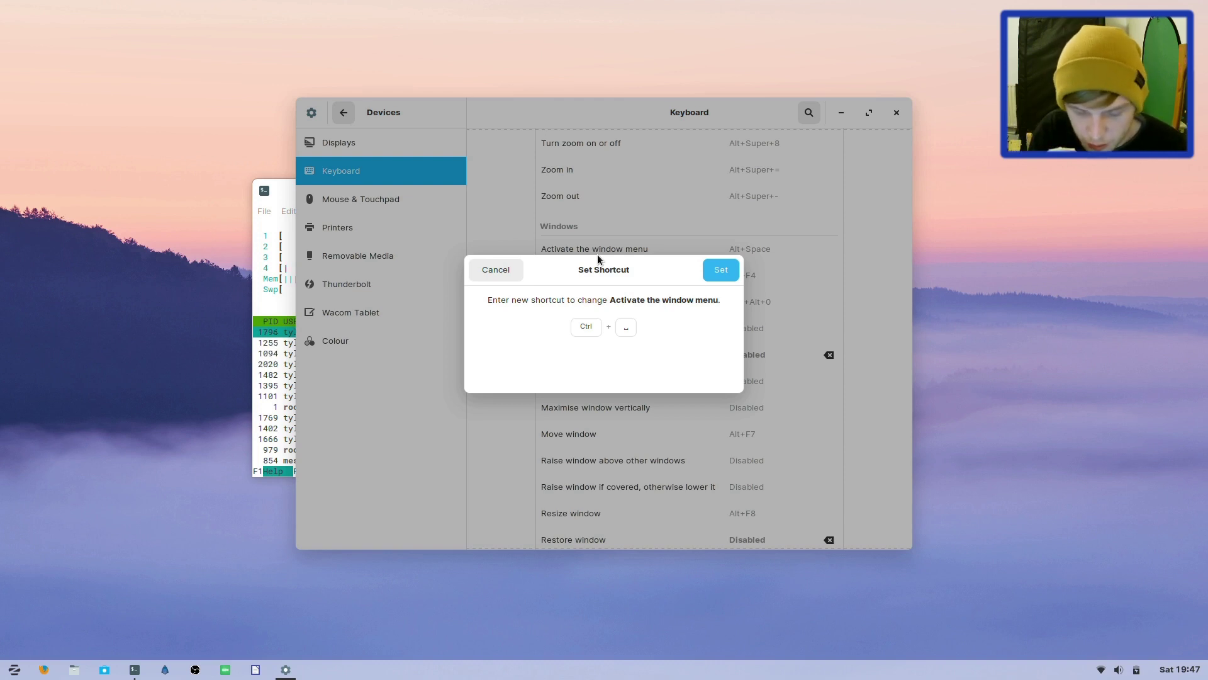
{"action": "left_click", "coordinate": [719, 271]}
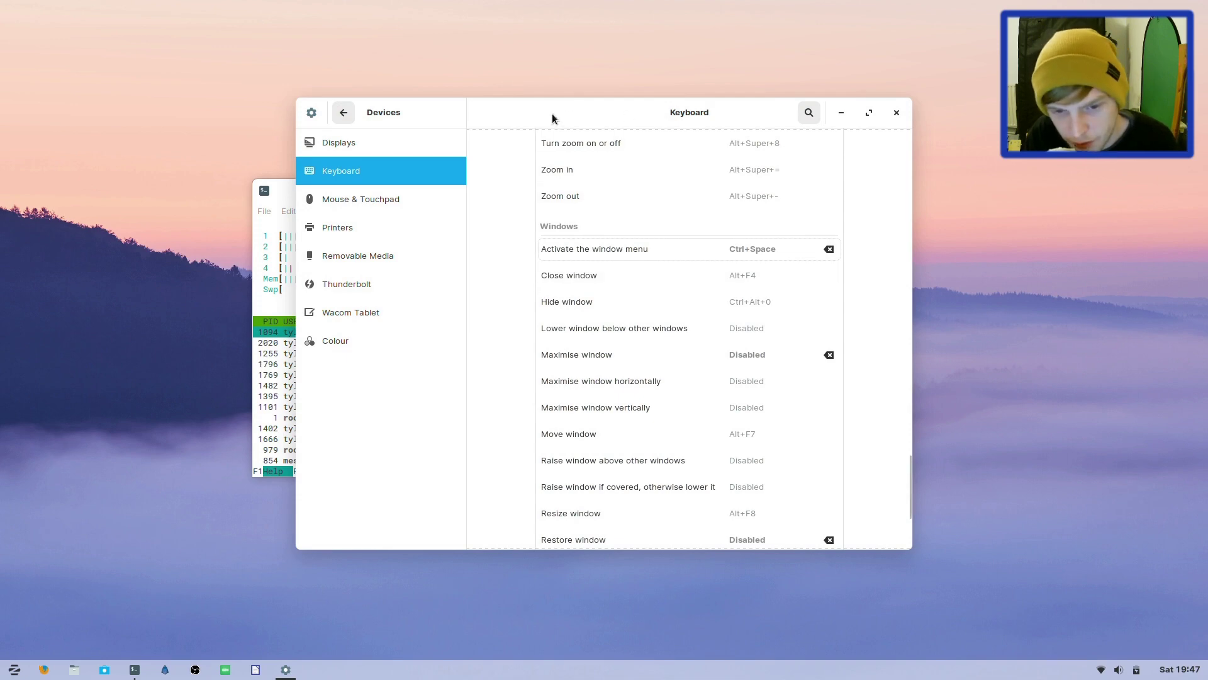
- Move the Settings window away from the terminal and maximise it
{"action": "left_click_drag", "start_coordinate": [556, 116], "coordinate": [703, 96]}
{"action": "double_click", "coordinate": [704, 96]}
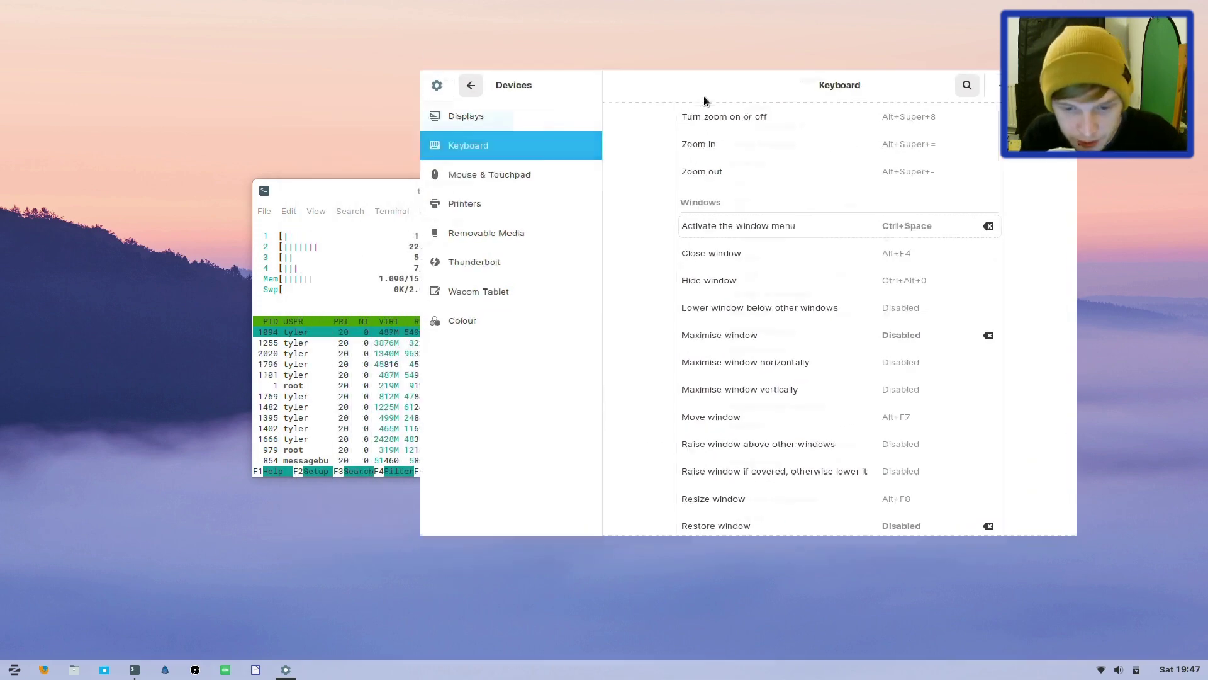
- Open the activities overview, try its search with random text, clear the search and return to the Settings window
{"action": "key", "text": "super"}
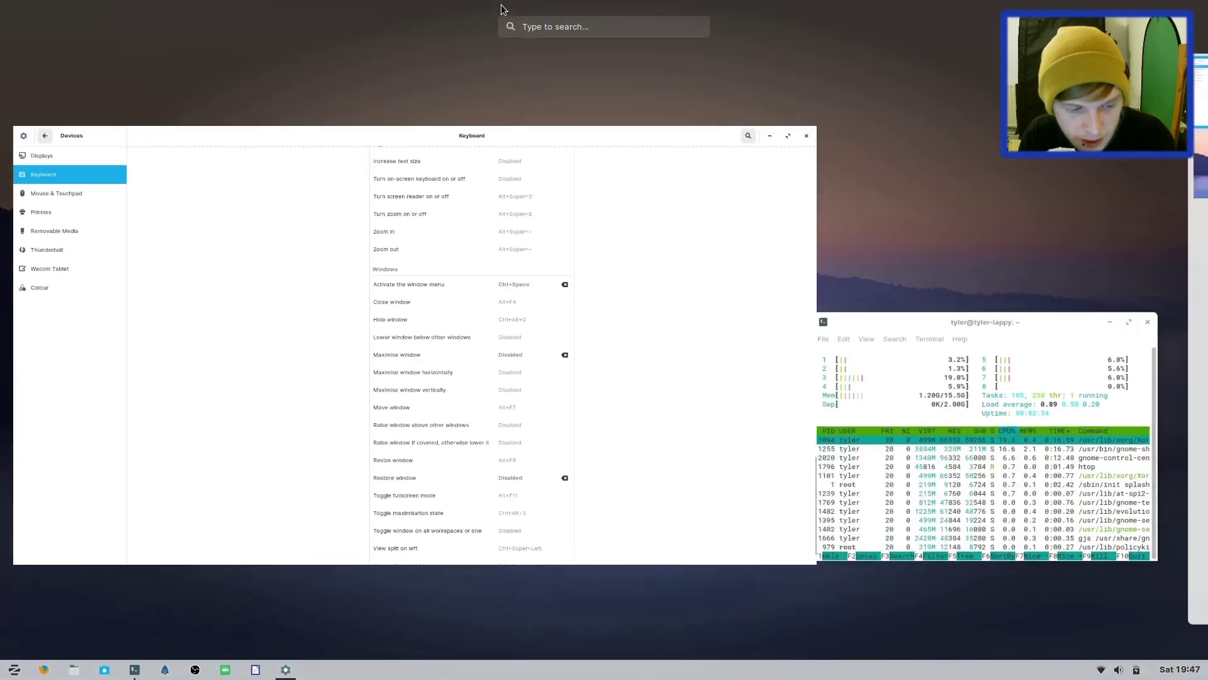
{"action": "type", "text": "dskfjsdkfjsdkfjksdjl"}
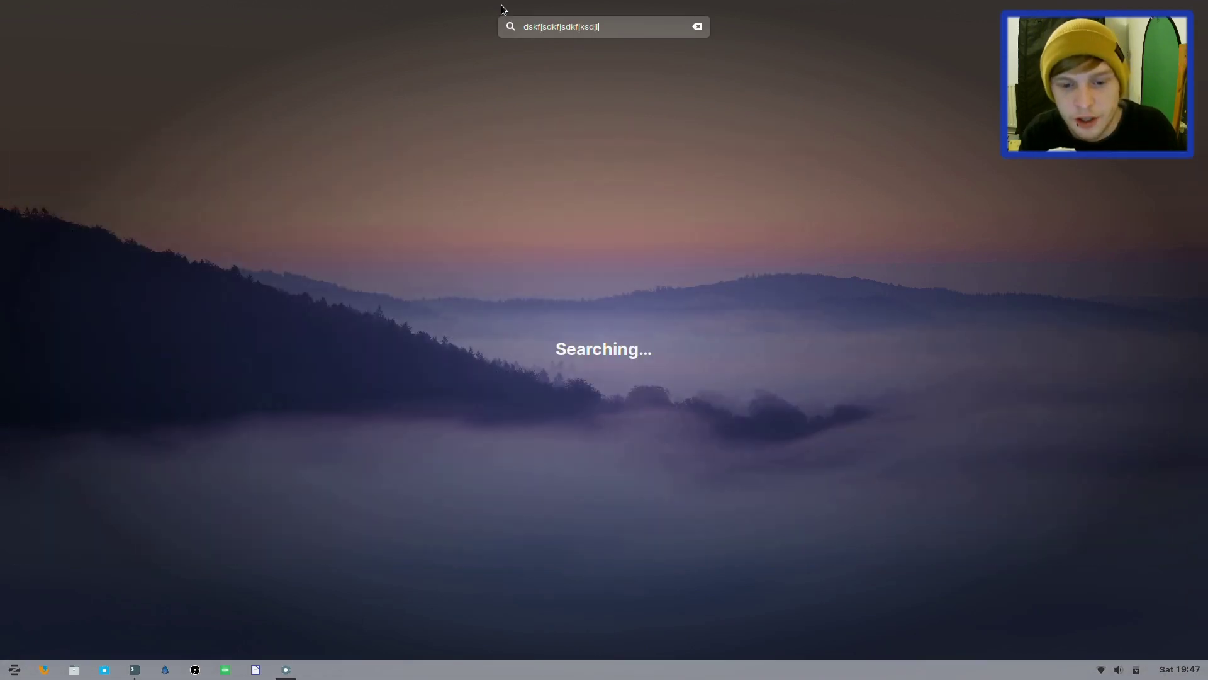
{"action": "key", "text": "ctrl+a"}
{"action": "key", "text": "BackSpace"}
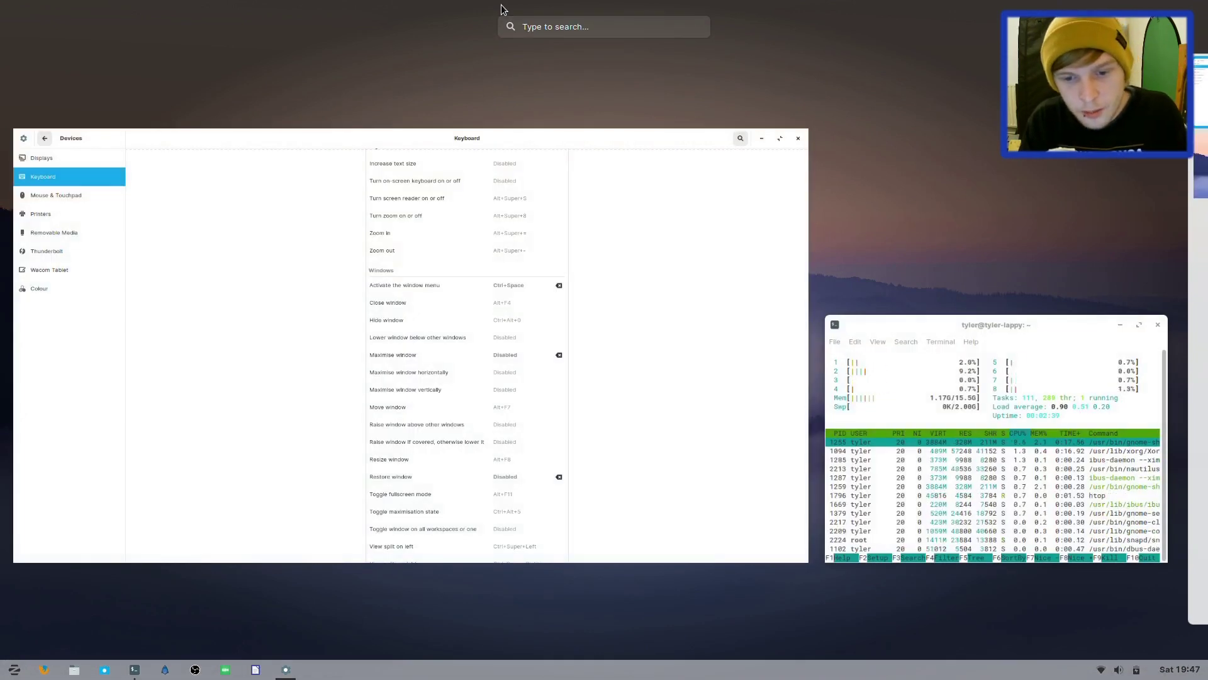
{"action": "left_click", "coordinate": [669, 252]}
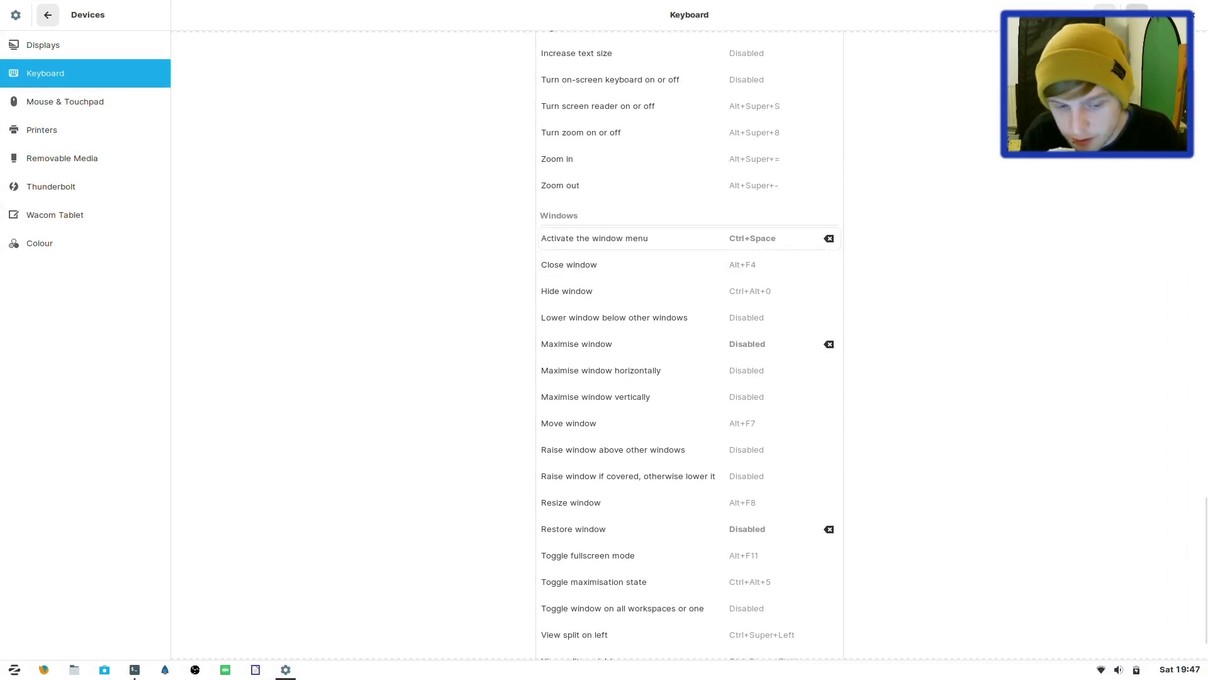
- Hide the Settings window with its Ctrl+Alt+0 shortcut and move the terminal running htop toward the desktop's left side
{"action": "key", "text": "ctrl+alt+0"}
{"action": "left_click_drag", "start_coordinate": [433, 195], "coordinate": [229, 179]}
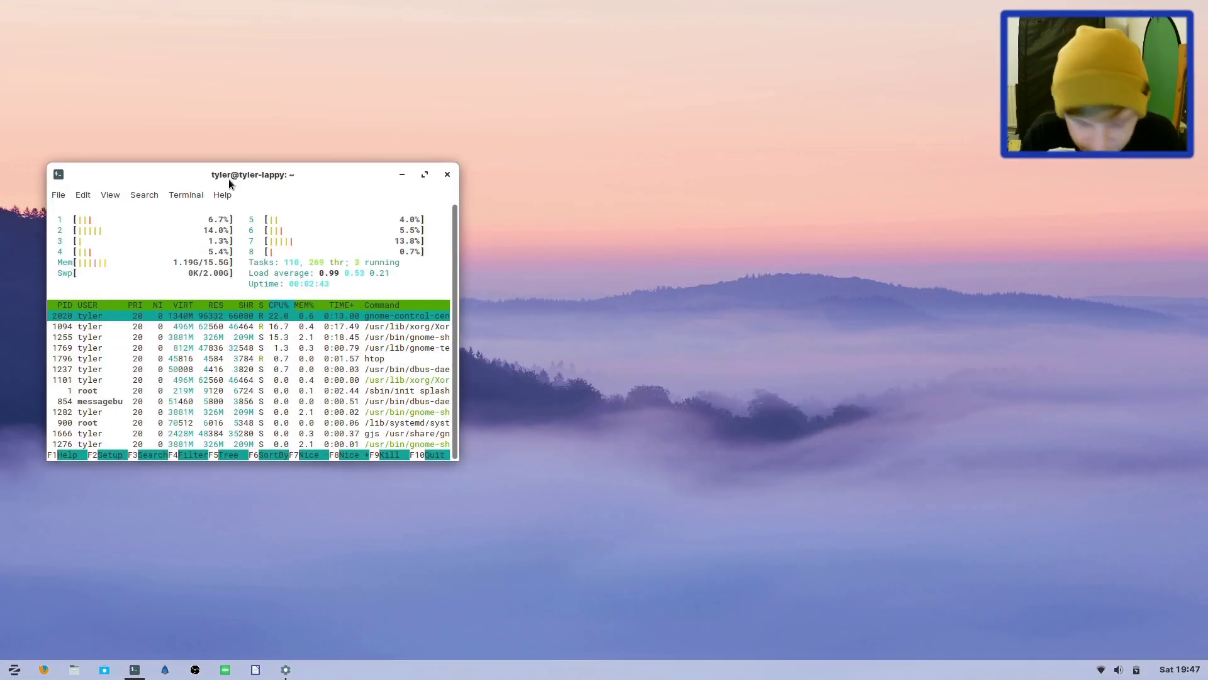